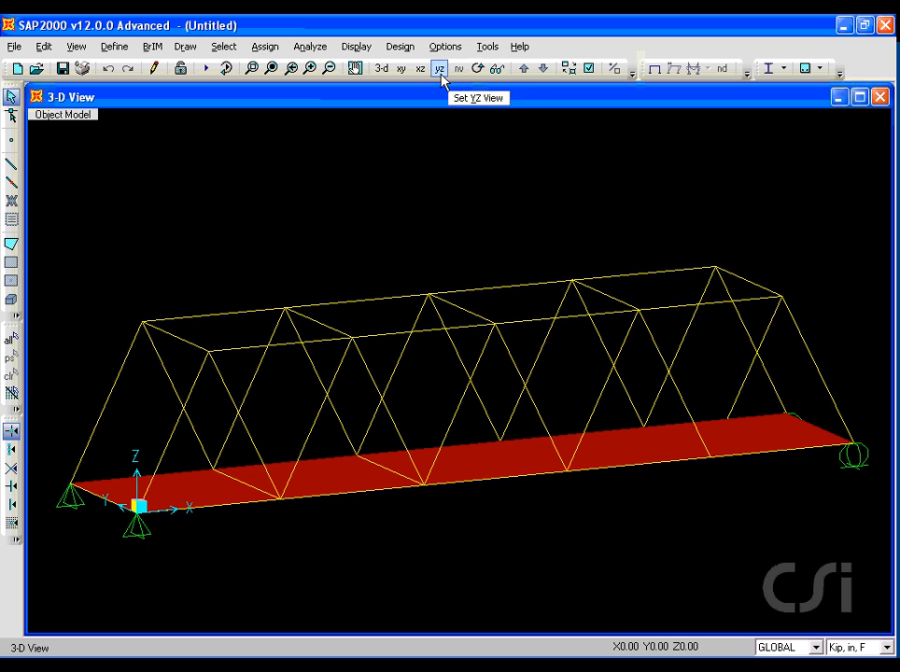
{"action": "left_click", "coordinate": [186, 49]}
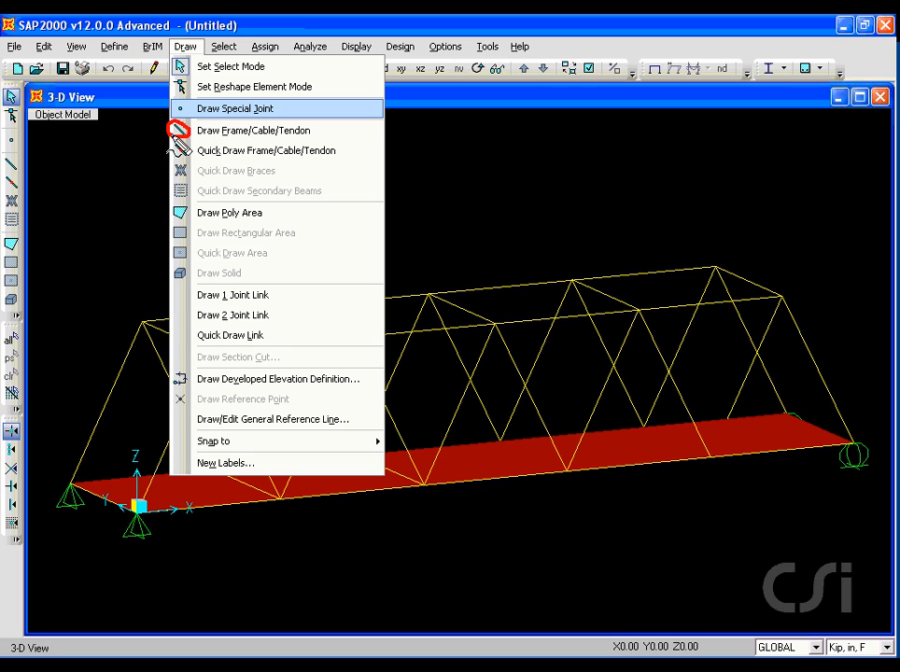
{"action": "left_click", "coordinate": [11, 167]}
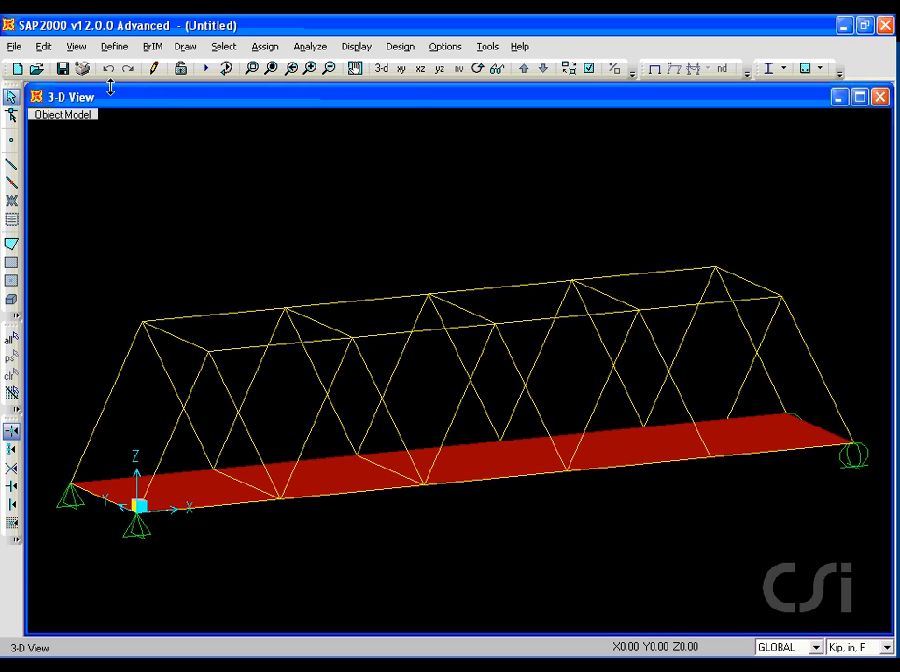
{"action": "left_click", "coordinate": [129, 51]}
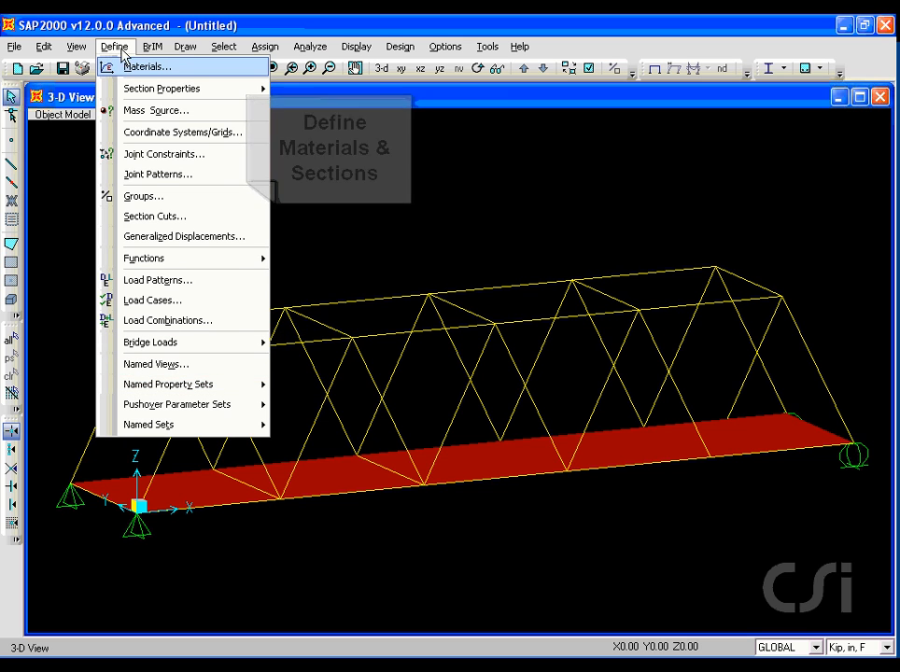
{"action": "mouse_move", "coordinate": [185, 47]}
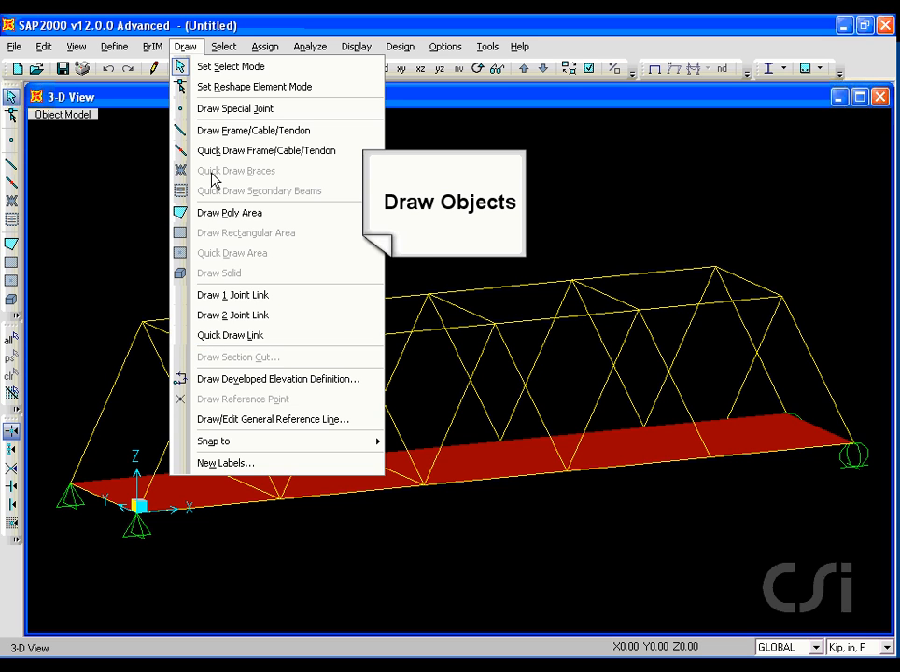
{"action": "mouse_move", "coordinate": [220, 50]}
{"action": "mouse_move", "coordinate": [286, 68]}
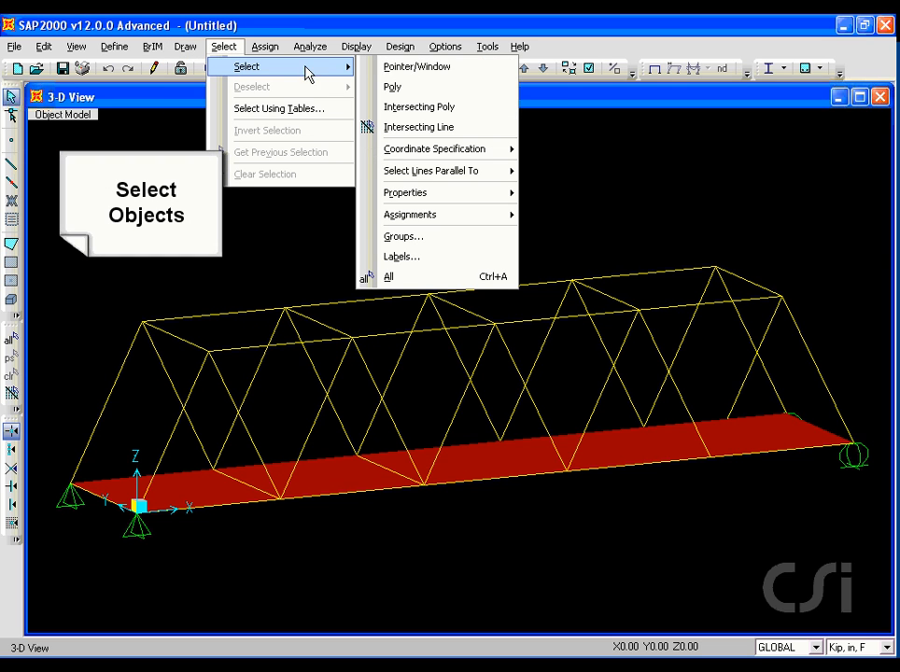
{"action": "left_click", "coordinate": [410, 280]}
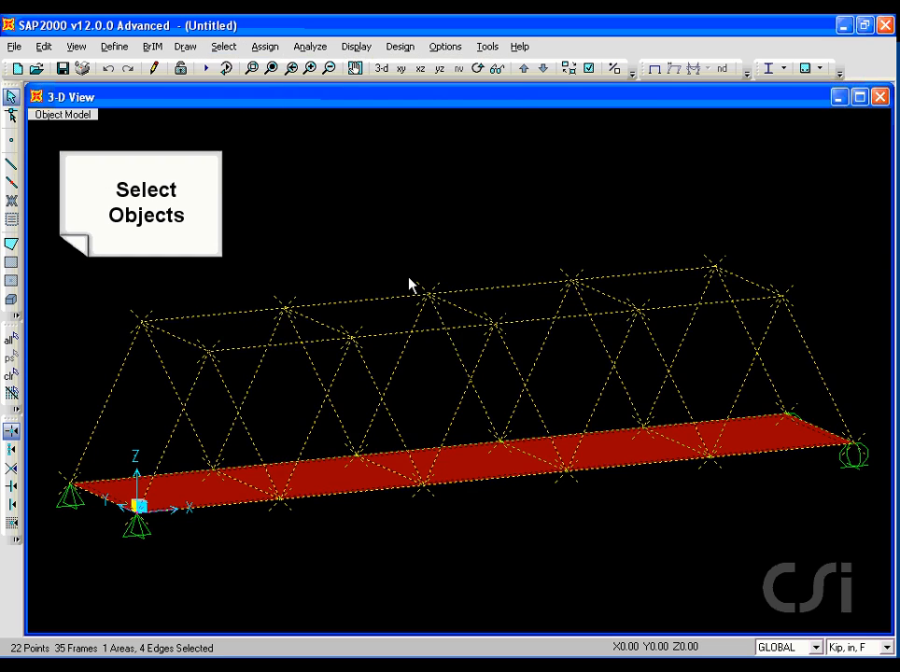
{"action": "left_click", "coordinate": [262, 49]}
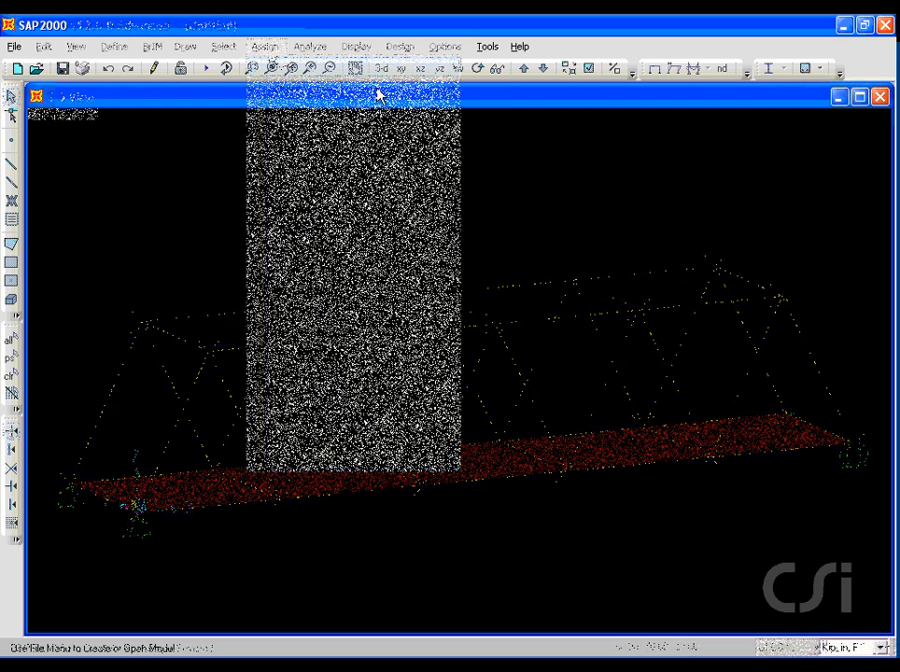
- Start a new model in Kip, in, F units from the Grid Only template
{"action": "left_click", "coordinate": [14, 46]}
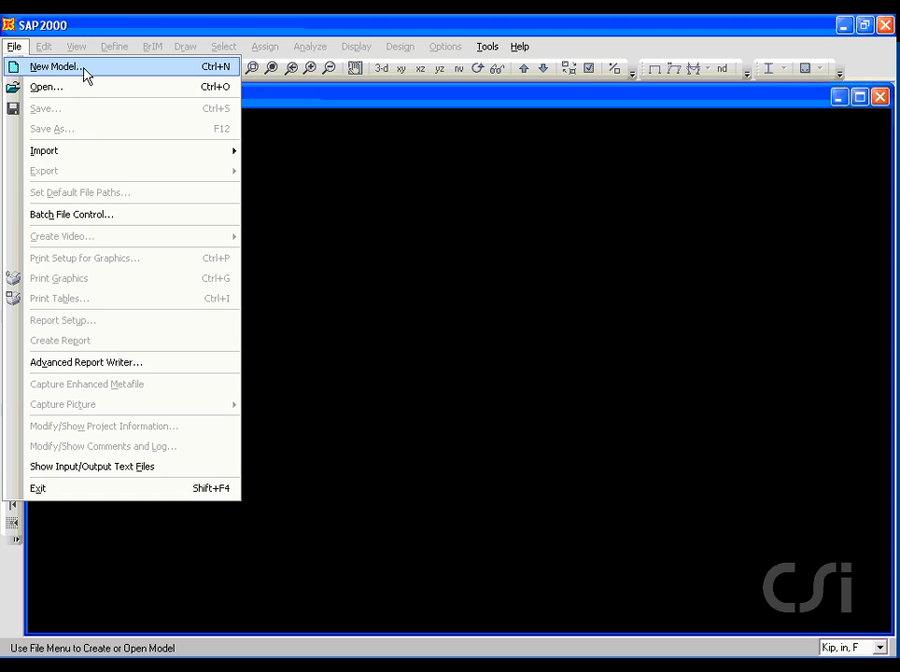
{"action": "left_click", "coordinate": [85, 70]}
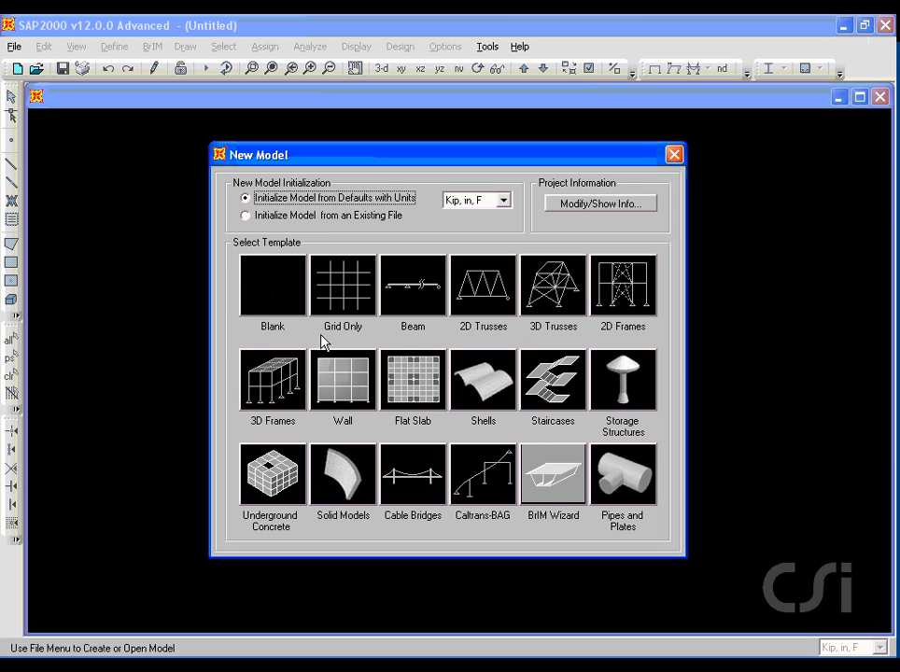
{"action": "left_click_drag", "start_coordinate": [322, 334], "coordinate": [374, 336]}
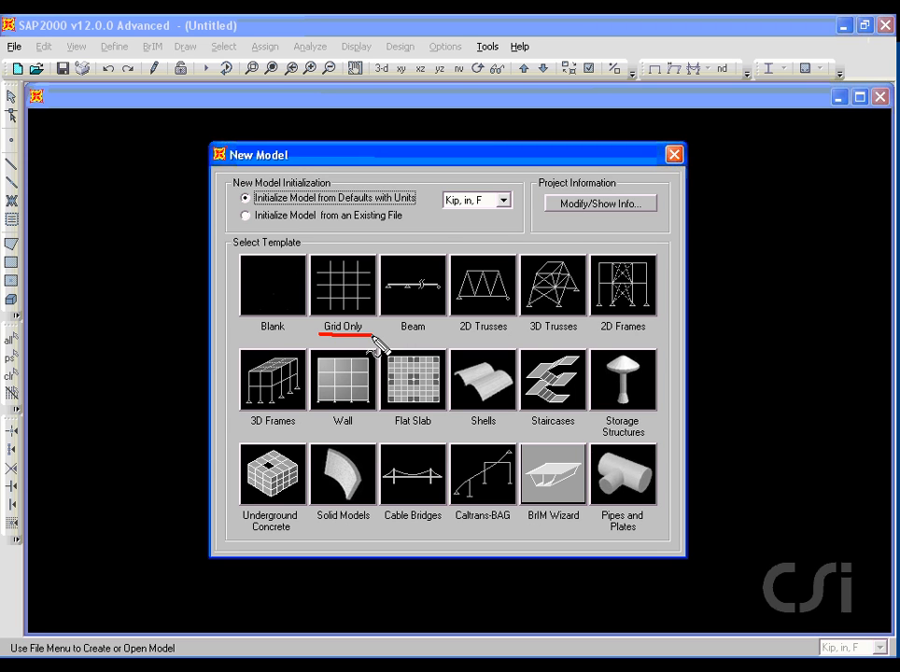
{"action": "left_click_drag", "start_coordinate": [433, 213], "coordinate": [492, 213]}
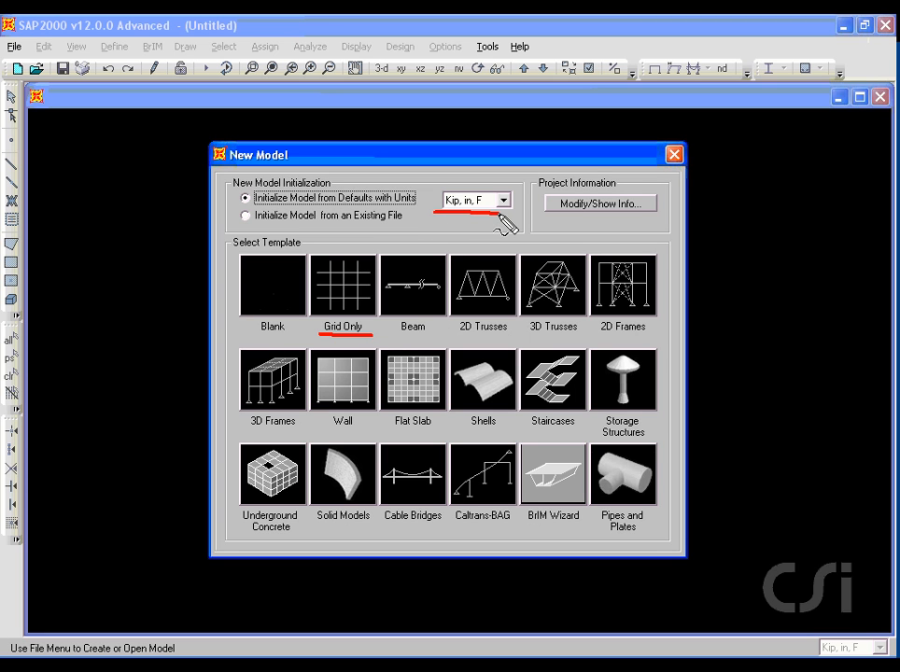
{"action": "key", "text": "Escape"}
{"action": "left_click", "coordinate": [360, 286]}
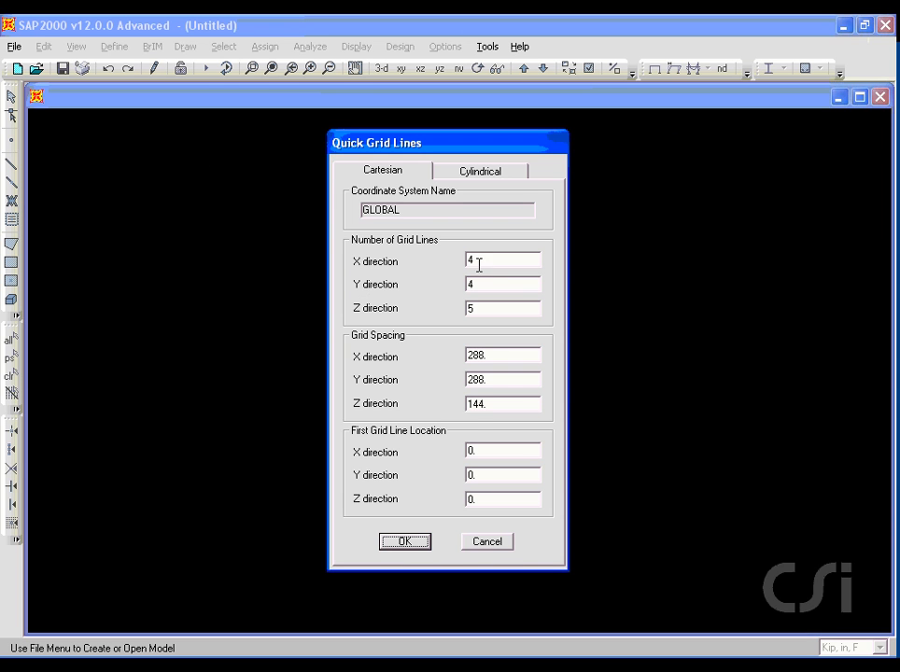
- Generate a Cartesian grid with 11 X, 2 Y and 2 Z lines, spaced 6ft in X, 12ft in Y and 12ft in Z
{"action": "double_click", "coordinate": [487, 260]}
{"action": "double_click", "coordinate": [484, 309]}
{"action": "double_click", "coordinate": [499, 357]}
{"action": "type", "text": "6ft"}
{"action": "double_click", "coordinate": [486, 379]}
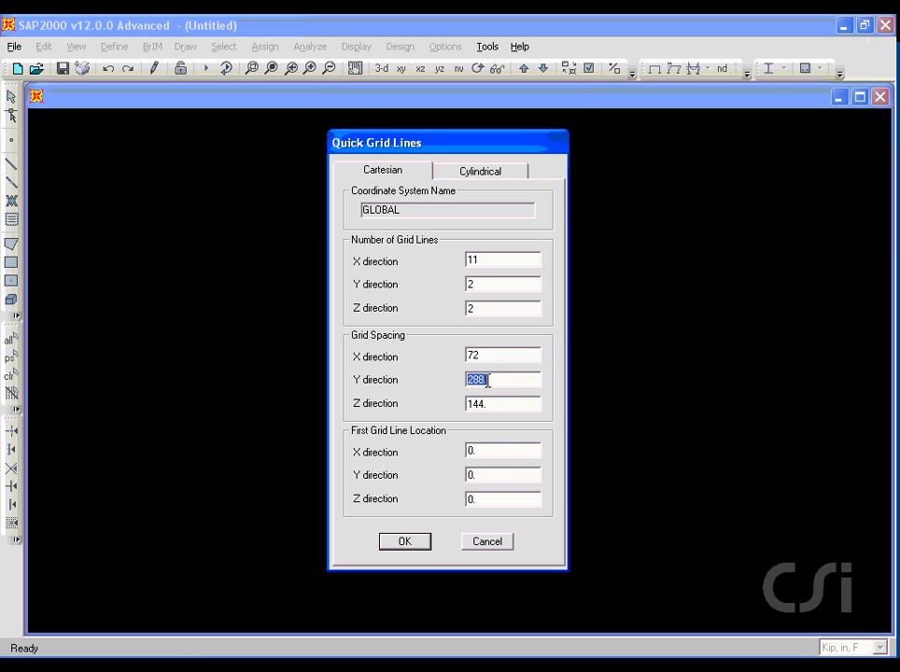
{"action": "type", "text": "12ft"}
{"action": "double_click", "coordinate": [497, 408]}
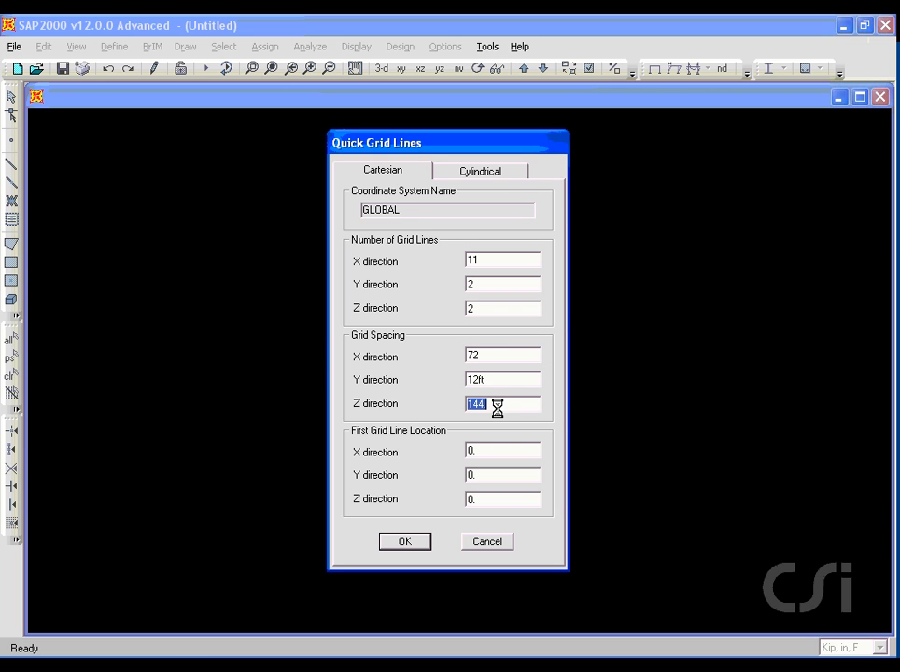
{"action": "type", "text": "12ft"}
{"action": "double_click", "coordinate": [498, 407]}
{"action": "left_click", "coordinate": [405, 542]}
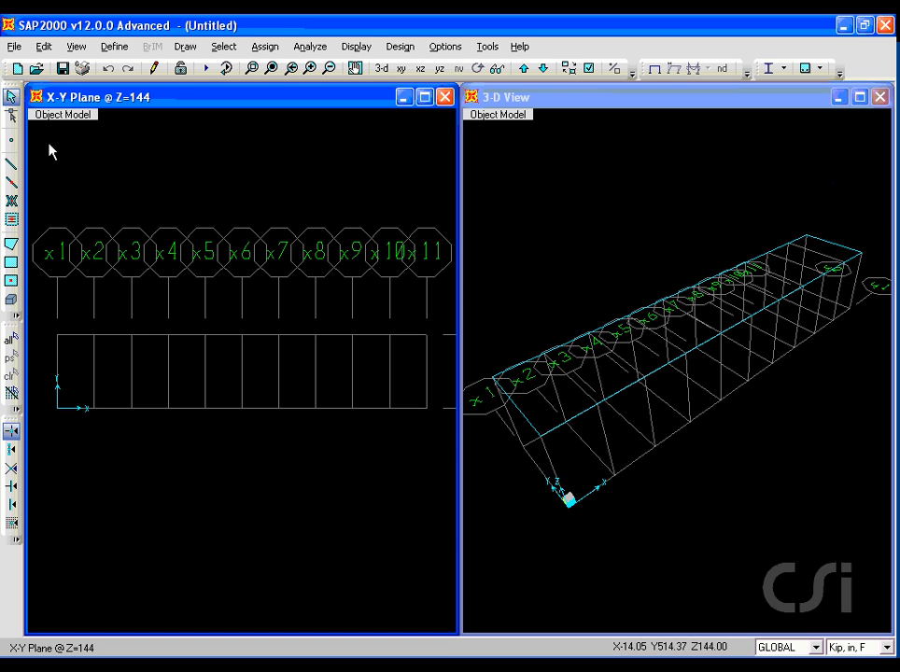
{"action": "key", "text": "ctrl+shift+d"}
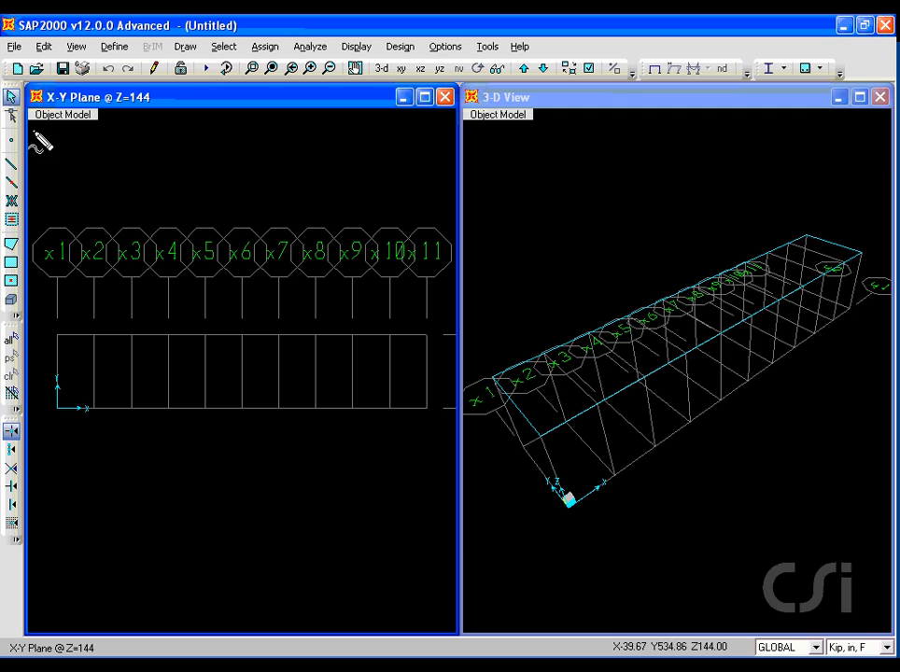
{"action": "left_click_drag", "start_coordinate": [31, 126], "coordinate": [100, 132]}
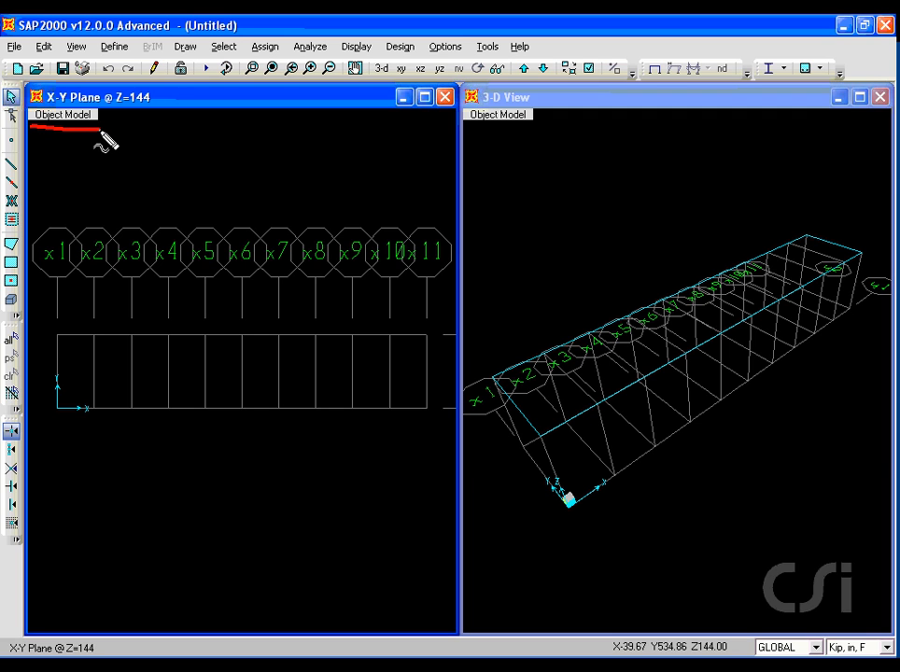
{"action": "key", "text": "Escape"}
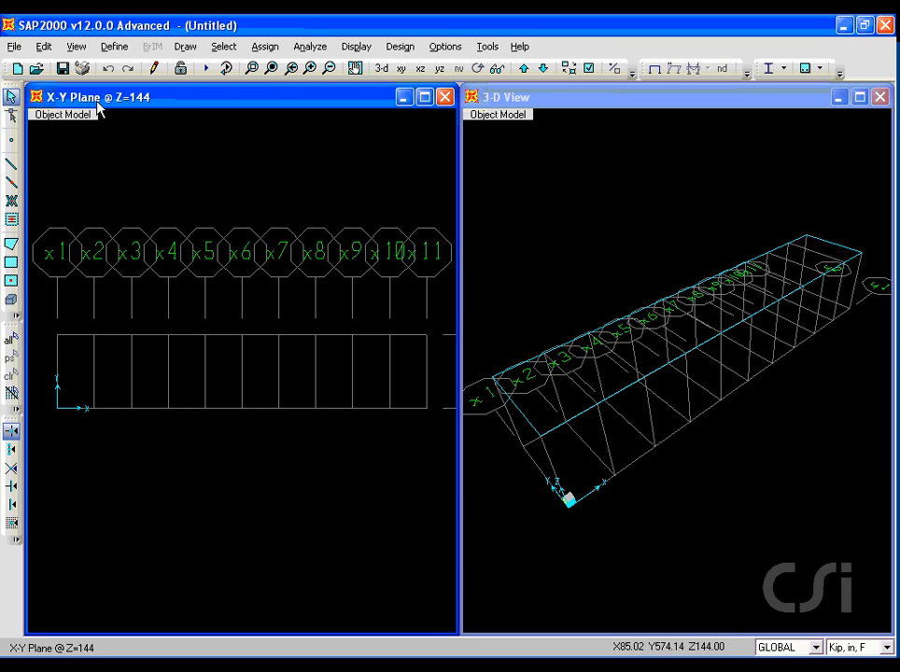
- Set the bubble size of the GLOBAL grid system to 36
{"action": "left_click", "coordinate": [108, 48]}
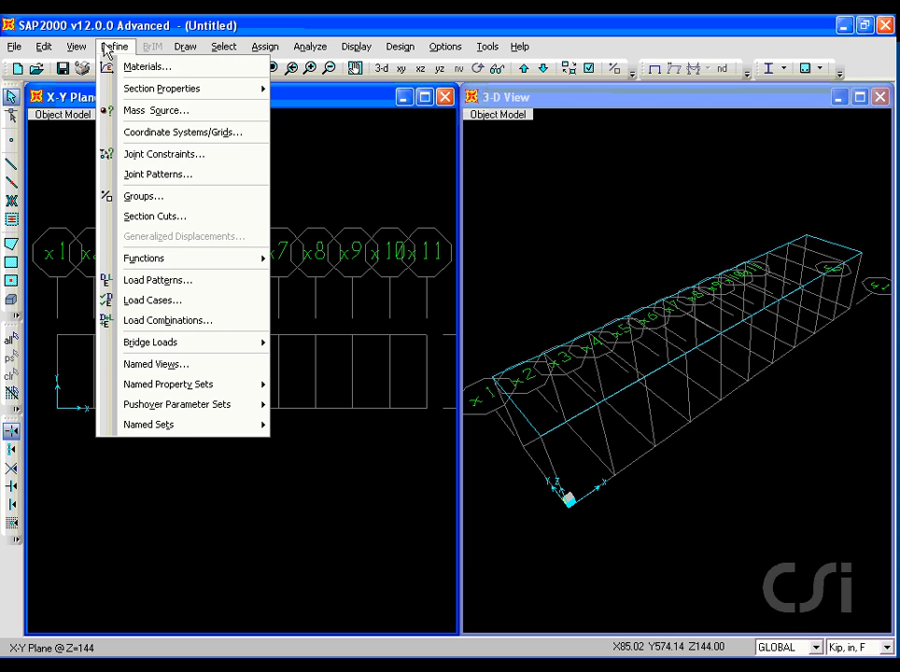
{"action": "left_click", "coordinate": [225, 135]}
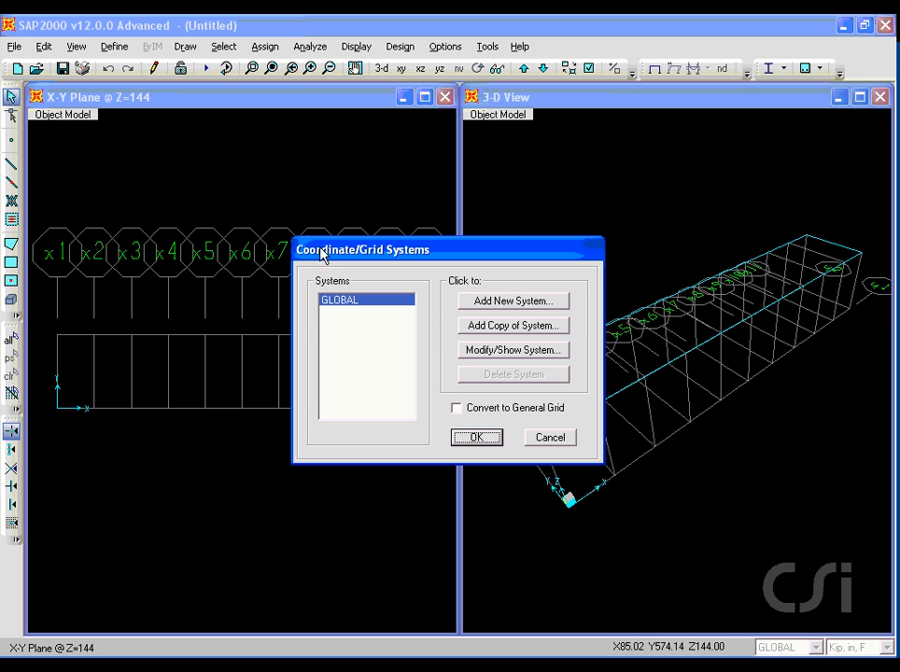
{"action": "left_click", "coordinate": [493, 351]}
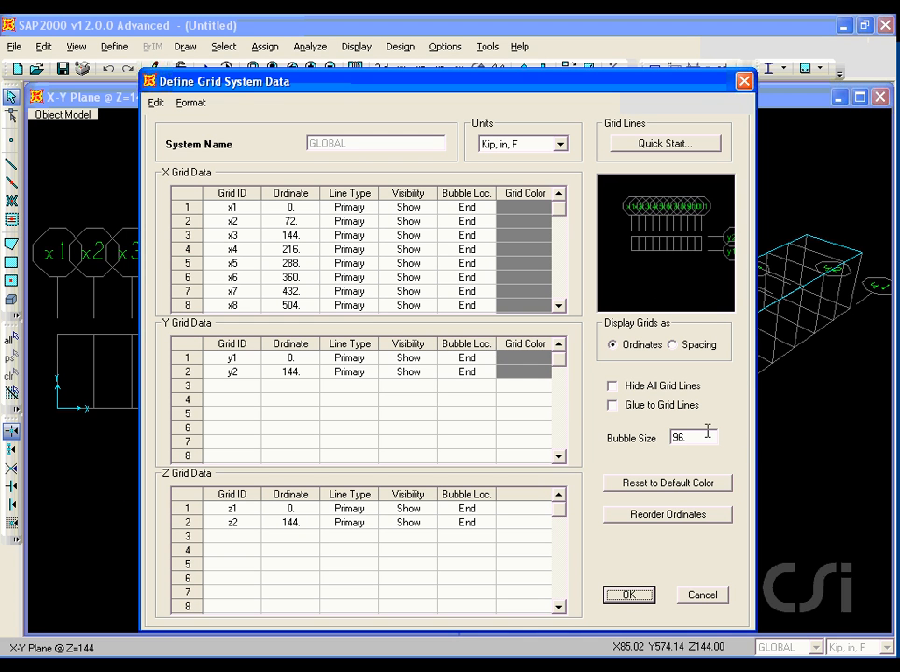
{"action": "double_click", "coordinate": [704, 434]}
{"action": "type", "text": "36"}
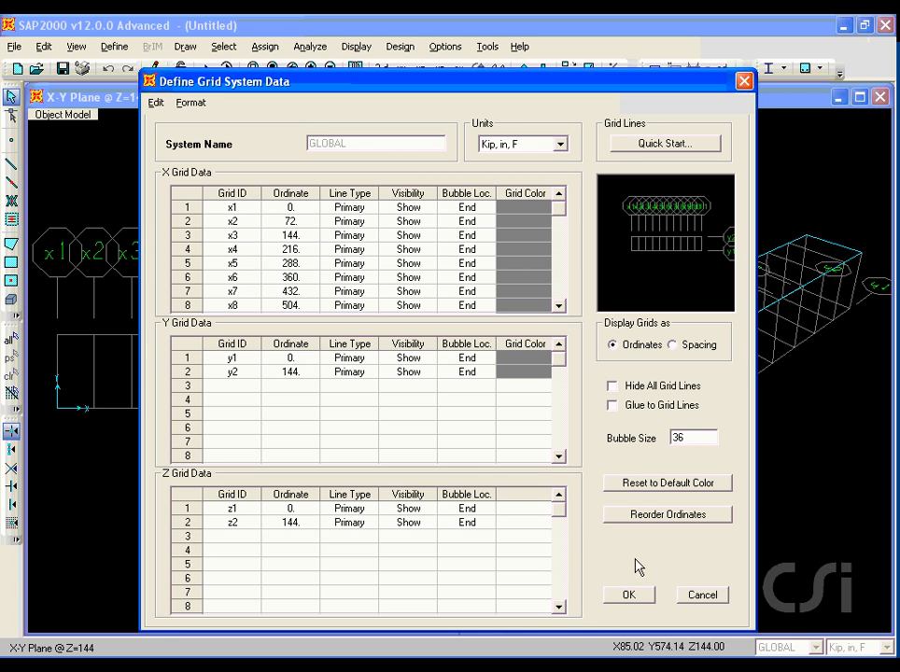
{"action": "left_click", "coordinate": [630, 595]}
{"action": "left_click", "coordinate": [477, 441]}
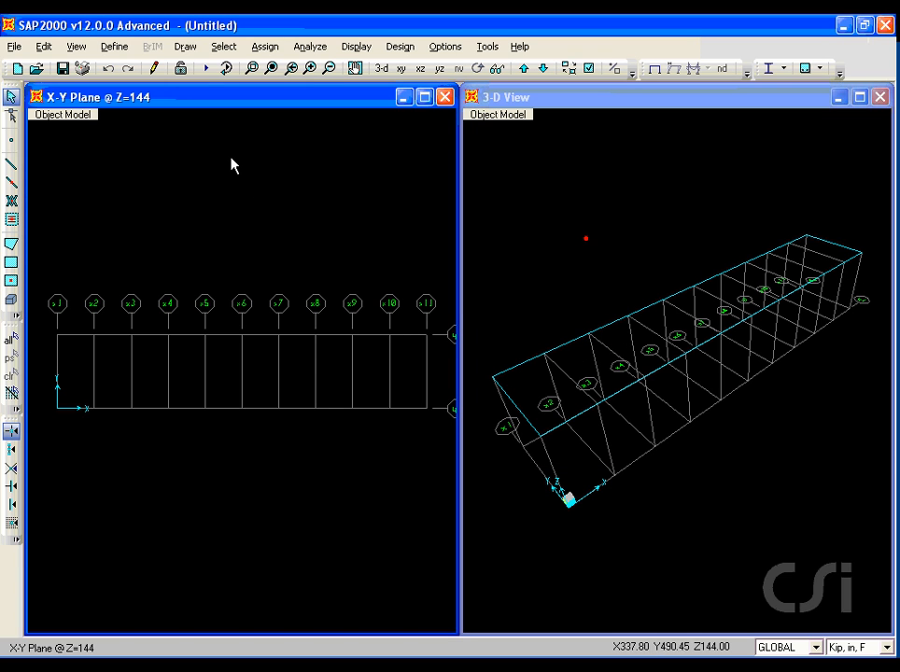
- Add a Steel material with the ASTM A36 specification using the quick material definition
{"action": "left_click", "coordinate": [115, 49]}
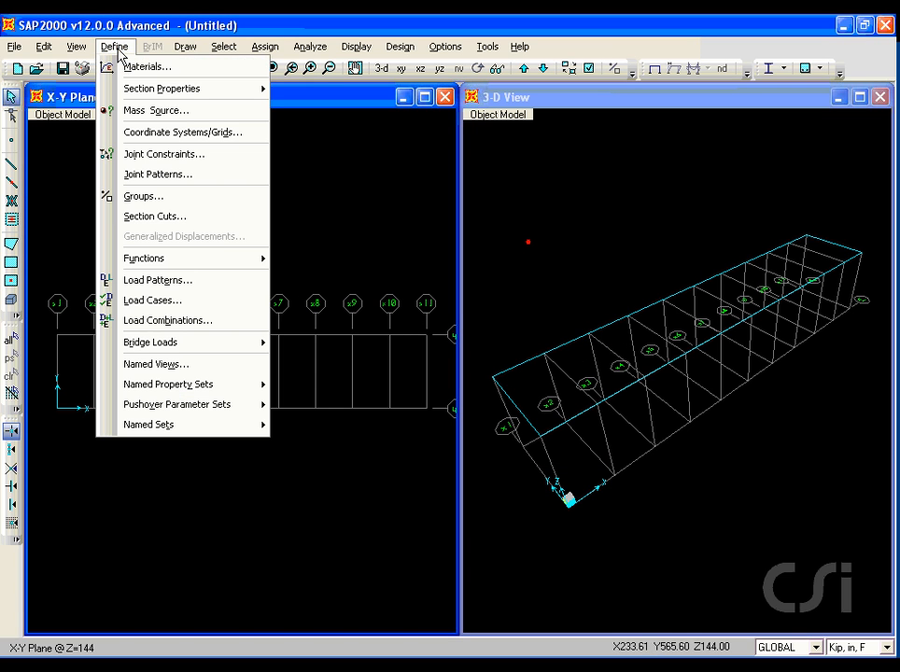
{"action": "left_click", "coordinate": [177, 79]}
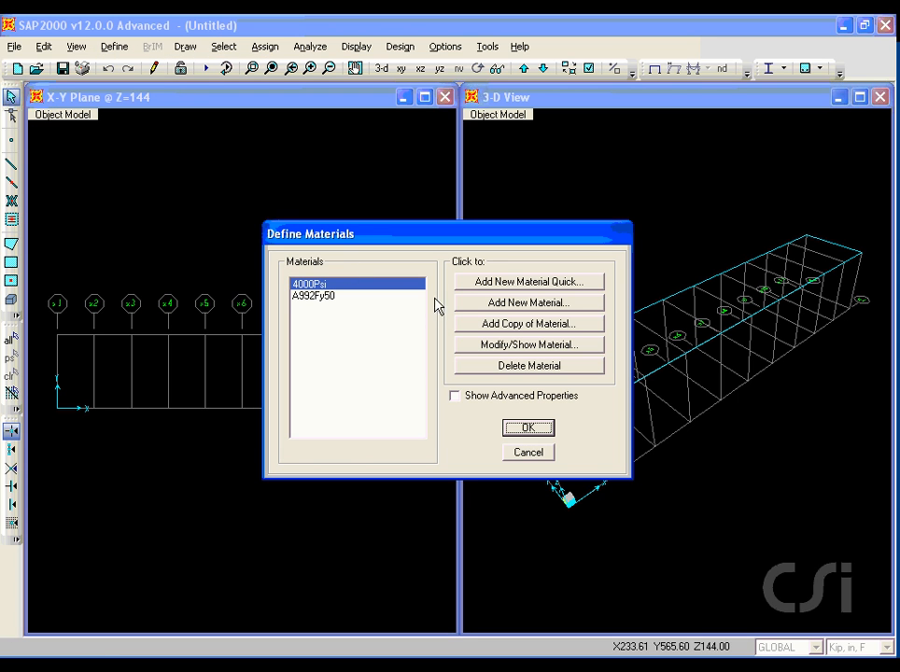
{"action": "left_click_drag", "start_coordinate": [465, 291], "coordinate": [582, 295]}
{"action": "key", "text": "Escape"}
{"action": "left_click", "coordinate": [566, 292]}
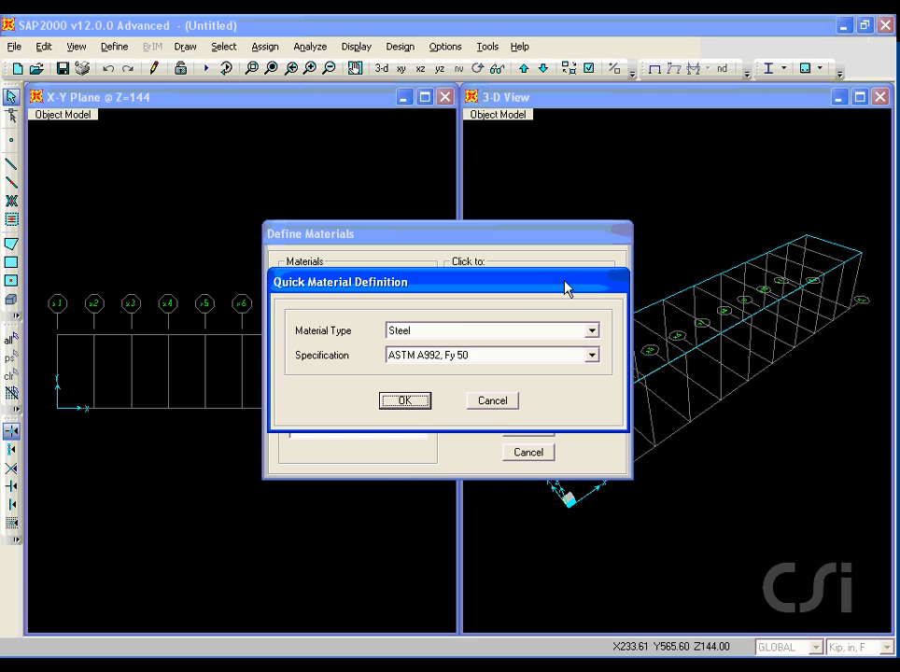
{"action": "left_click_drag", "start_coordinate": [378, 342], "coordinate": [410, 342]}
{"action": "key", "text": "Escape"}
{"action": "left_click", "coordinate": [592, 355]}
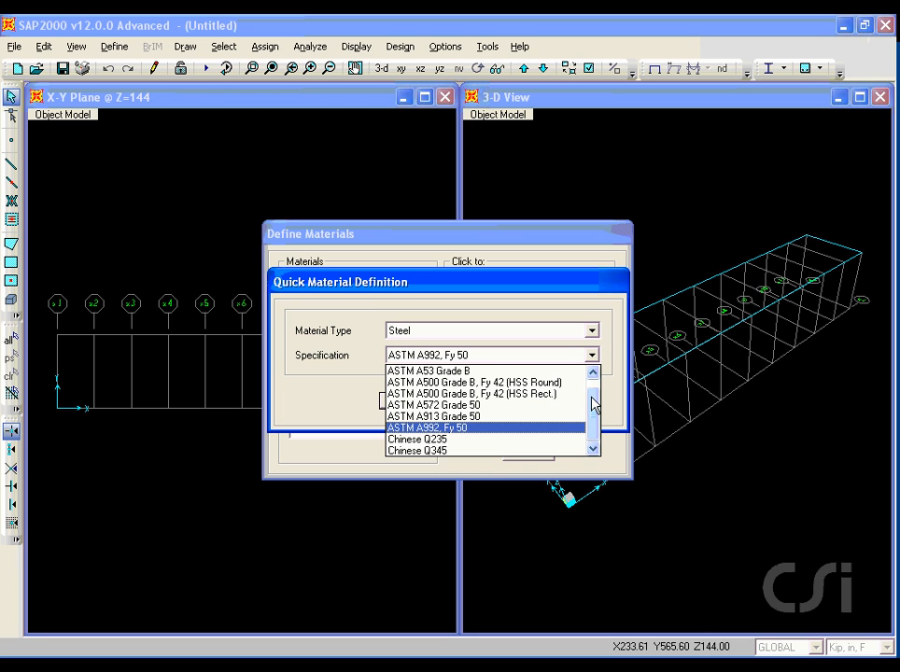
{"action": "left_click", "coordinate": [594, 372]}
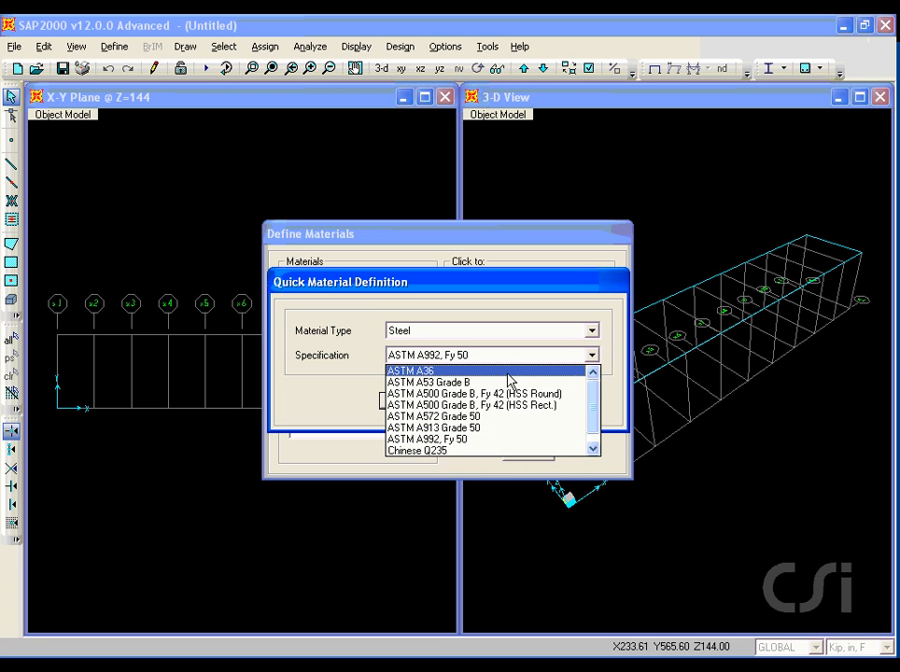
{"action": "left_click", "coordinate": [436, 373]}
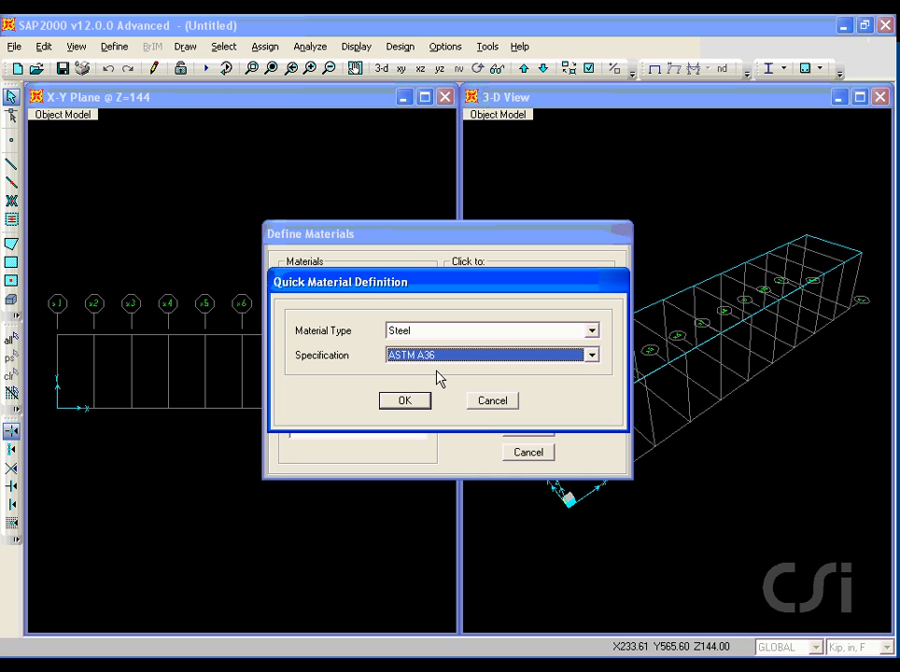
{"action": "left_click", "coordinate": [405, 400]}
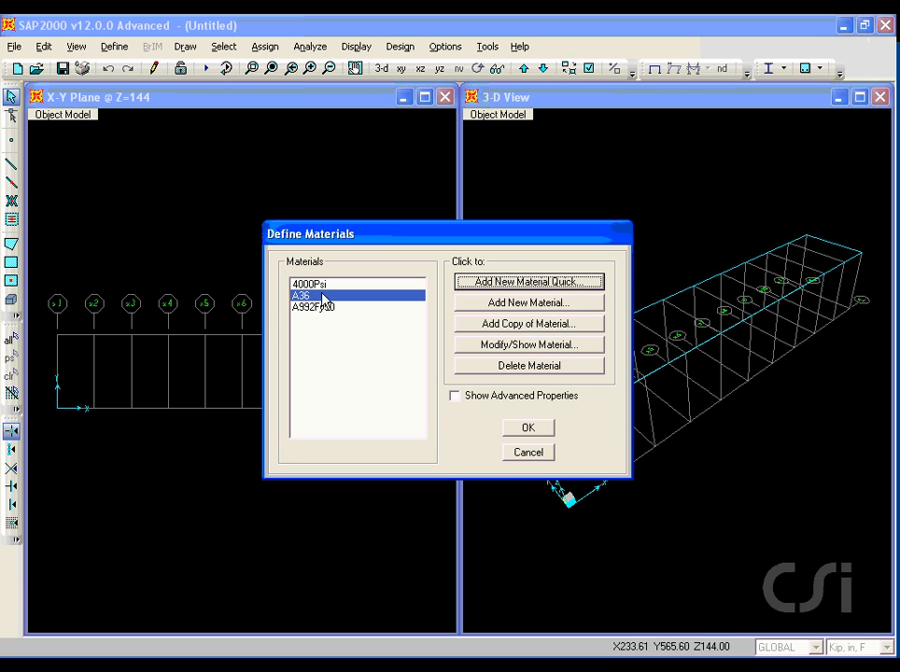
{"action": "left_click", "coordinate": [525, 429]}
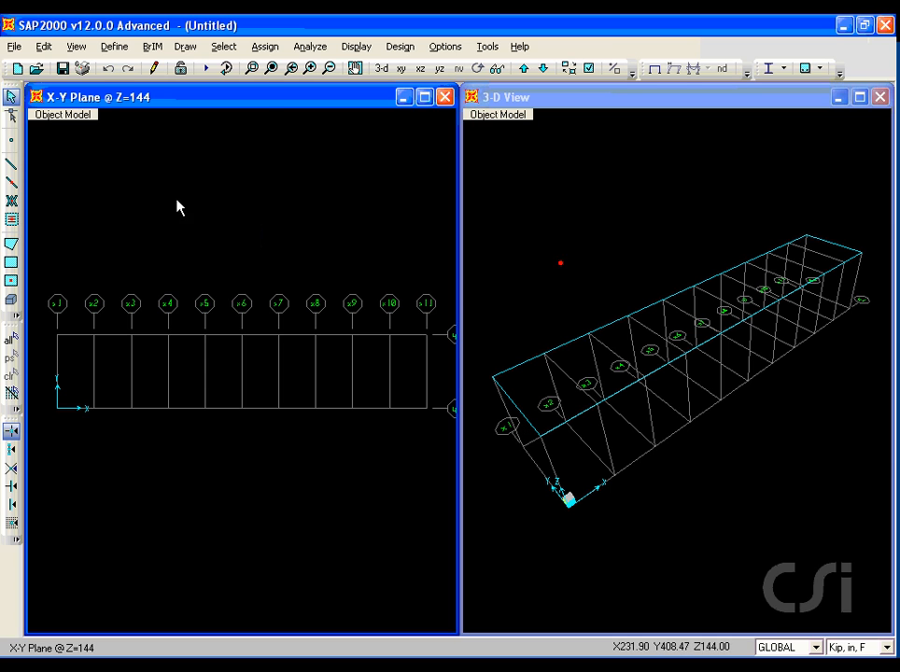
- Start importing steel Double Angle frame sections from the SECTIONS8.PRO property file
{"action": "mouse_move", "coordinate": [117, 91]}
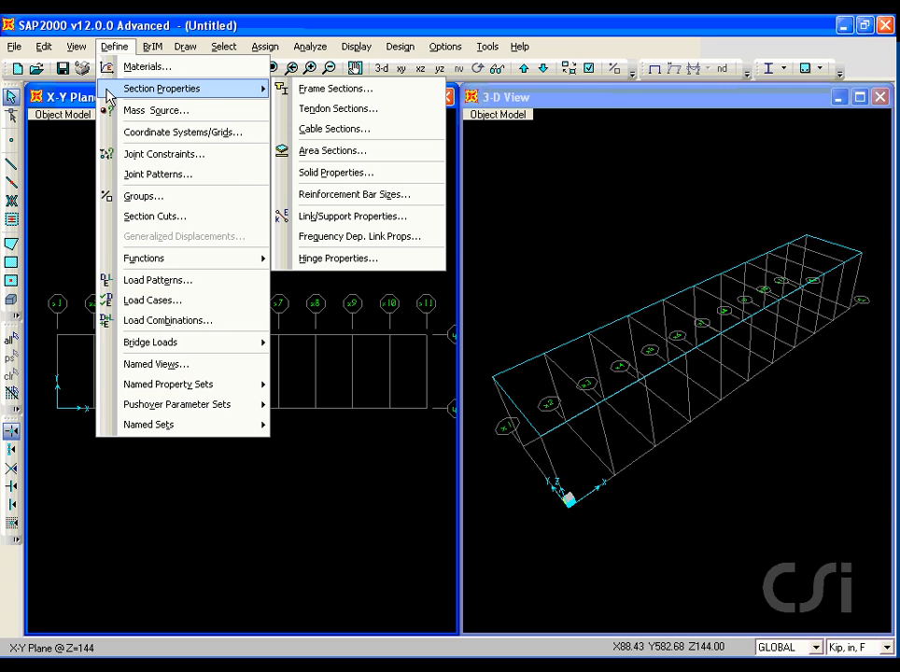
{"action": "left_click", "coordinate": [339, 92]}
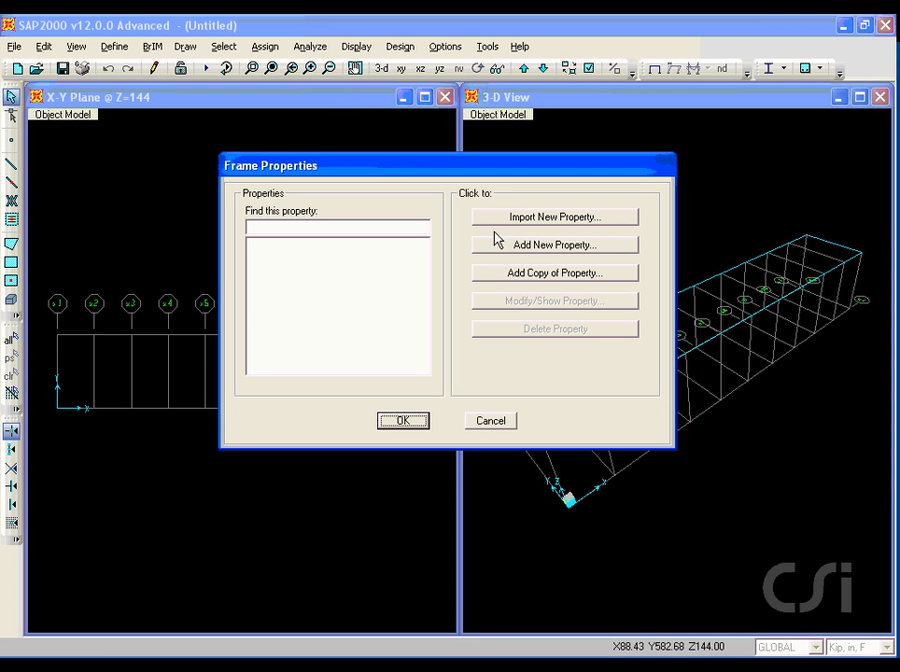
{"action": "left_click_drag", "start_coordinate": [509, 230], "coordinate": [600, 232]}
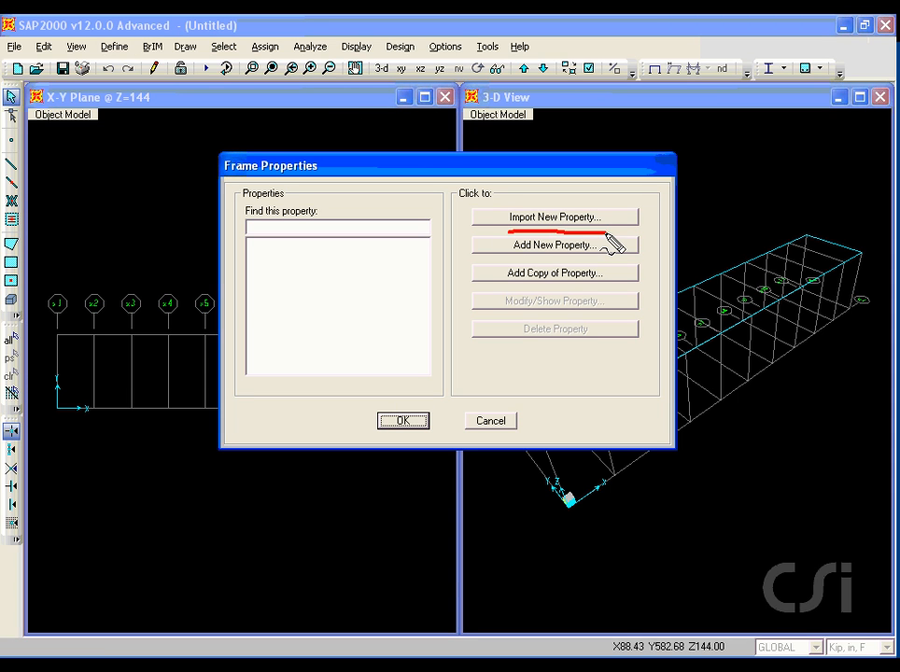
{"action": "left_click", "coordinate": [583, 220]}
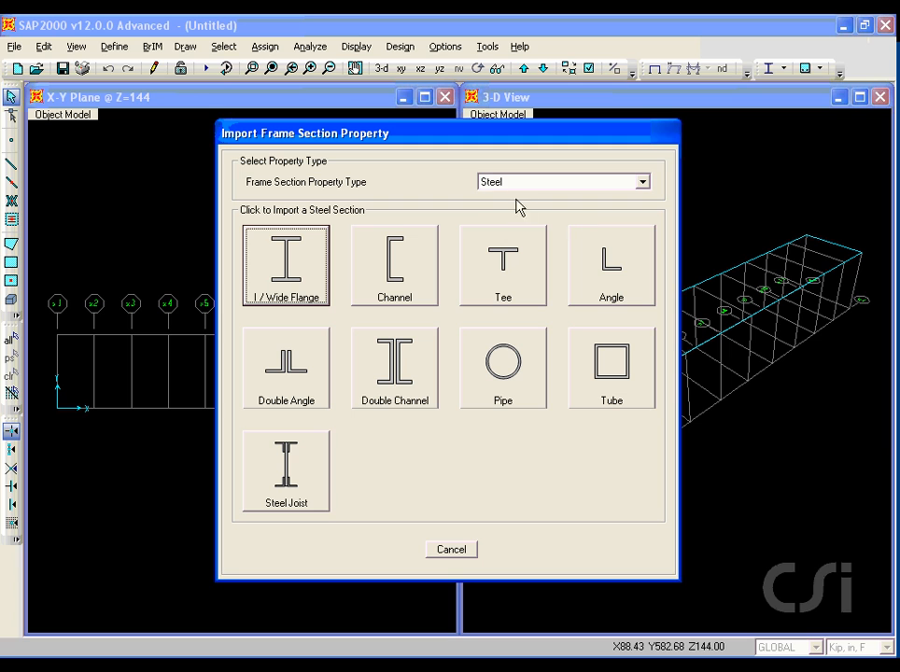
{"action": "left_click_drag", "start_coordinate": [478, 193], "coordinate": [513, 193]}
{"action": "left_click_drag", "start_coordinate": [259, 420], "coordinate": [297, 421]}
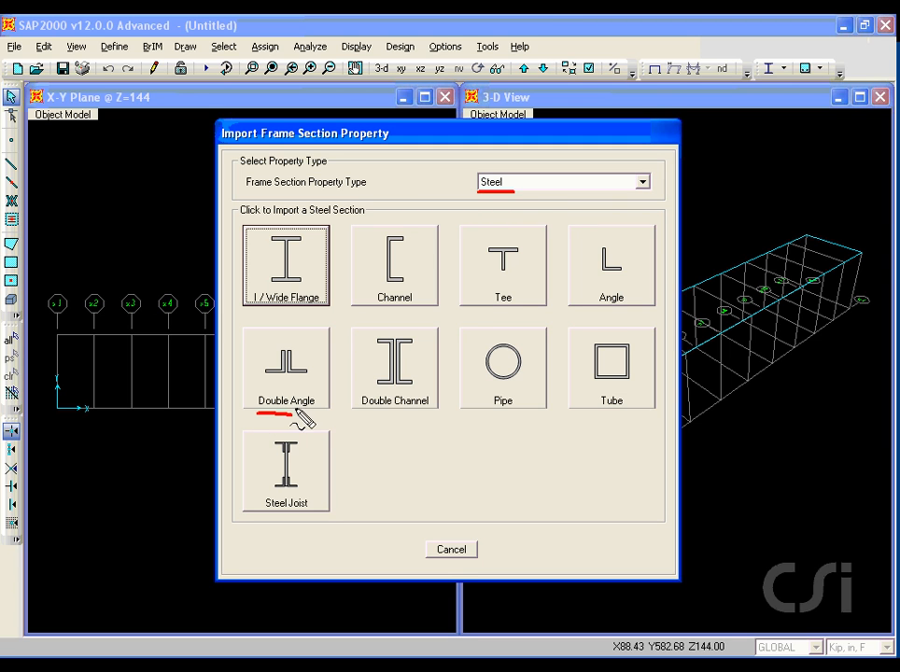
{"action": "left_click", "coordinate": [306, 396]}
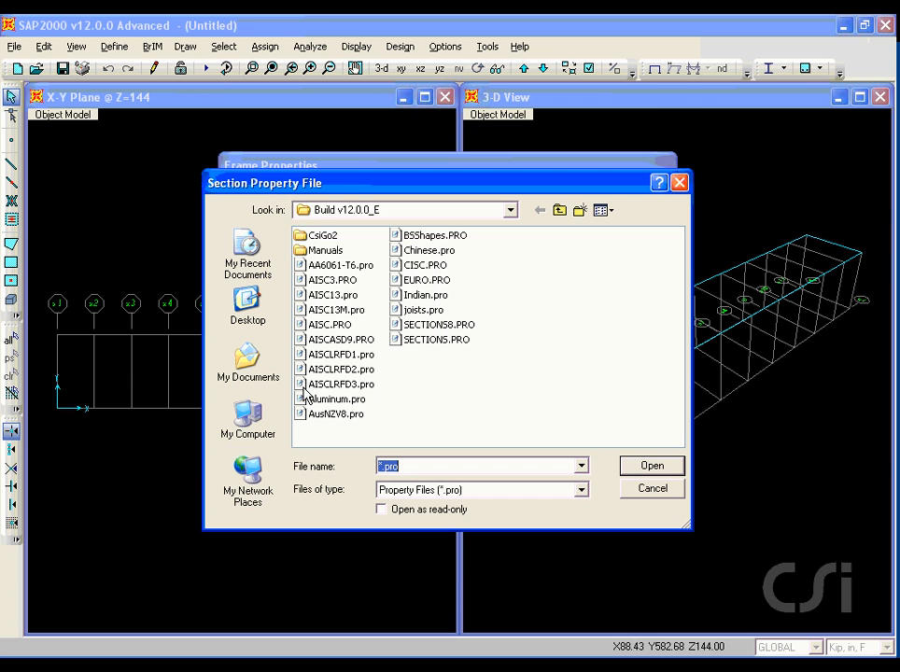
{"action": "left_click", "coordinate": [413, 326]}
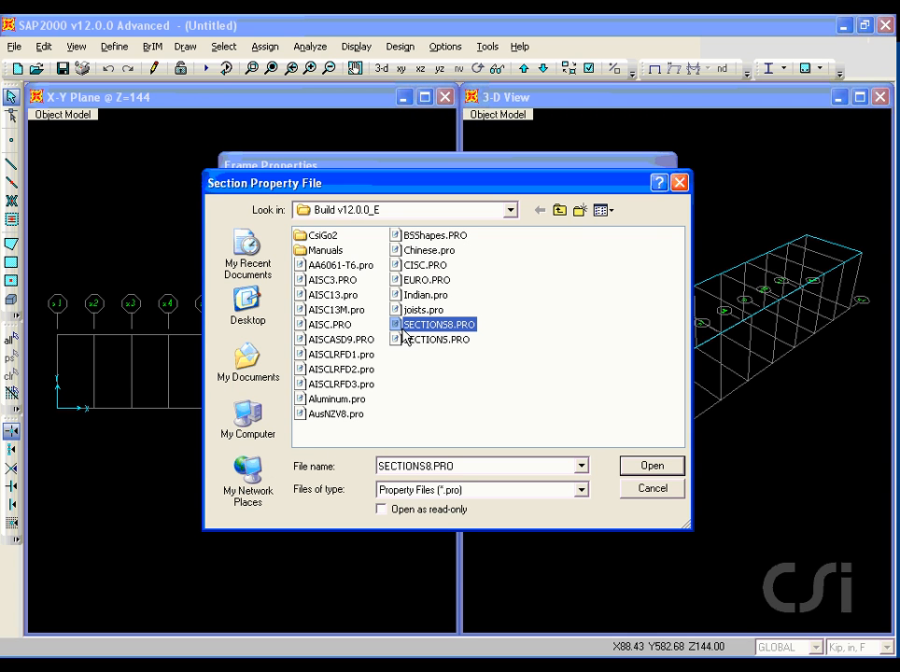
{"action": "left_click", "coordinate": [654, 469]}
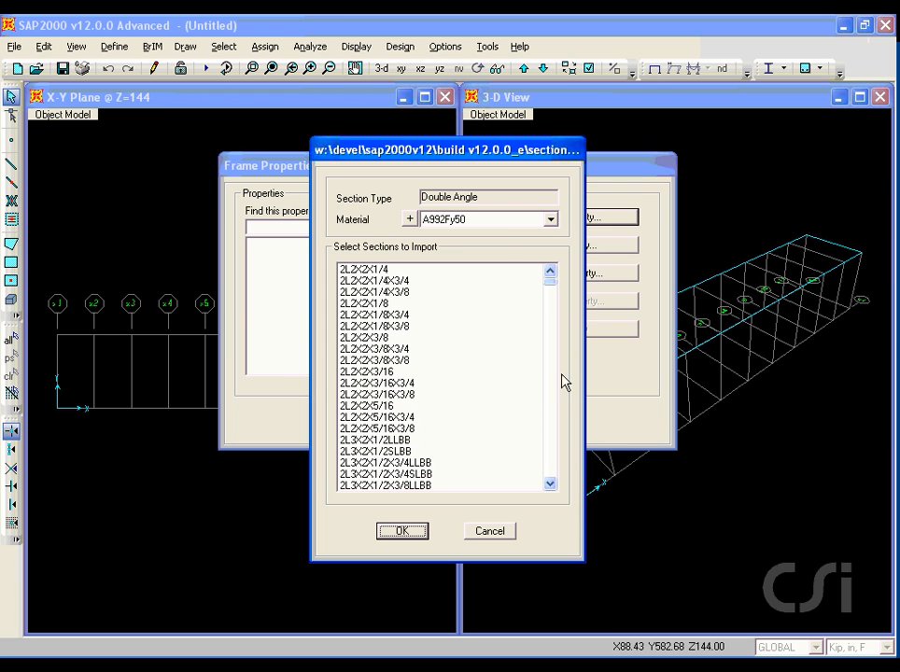
- Import the double angle sections from 2L4X4X1/2 through 2L4X4X7/16X3/8 with material A36
{"action": "left_click", "coordinate": [499, 224]}
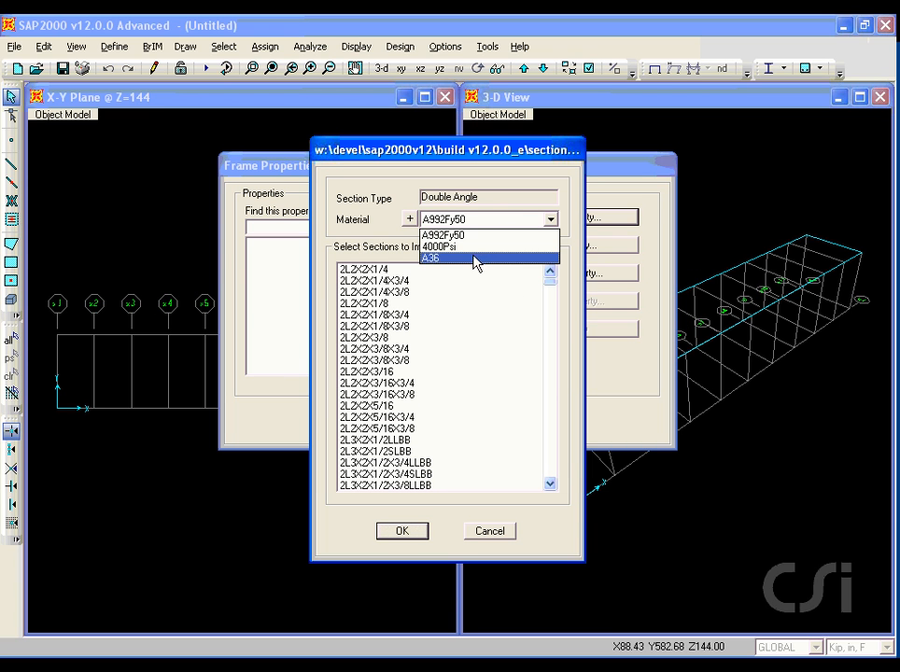
{"action": "left_click", "coordinate": [437, 259]}
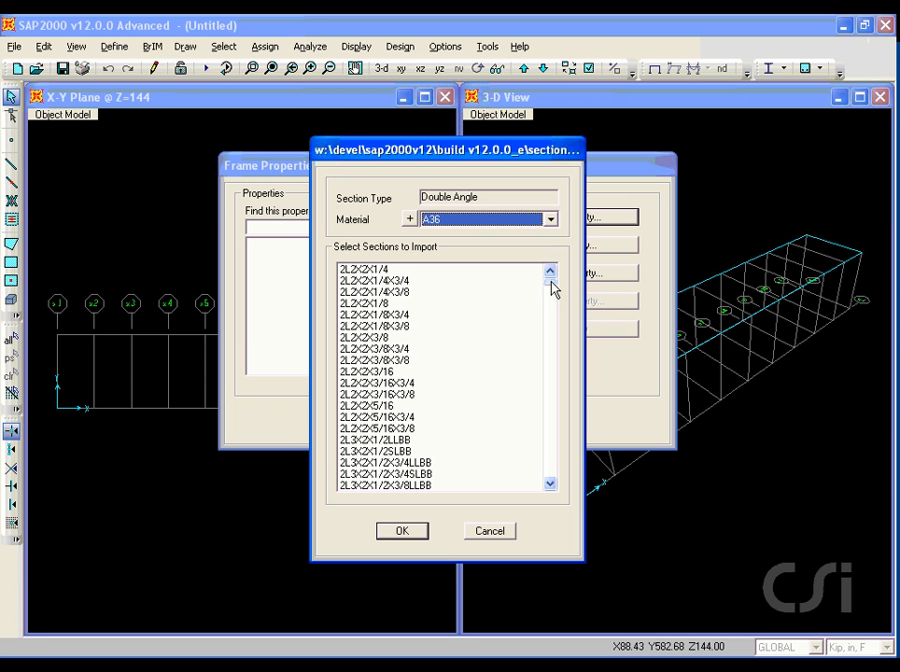
{"action": "left_click_drag", "start_coordinate": [552, 289], "coordinate": [554, 327]}
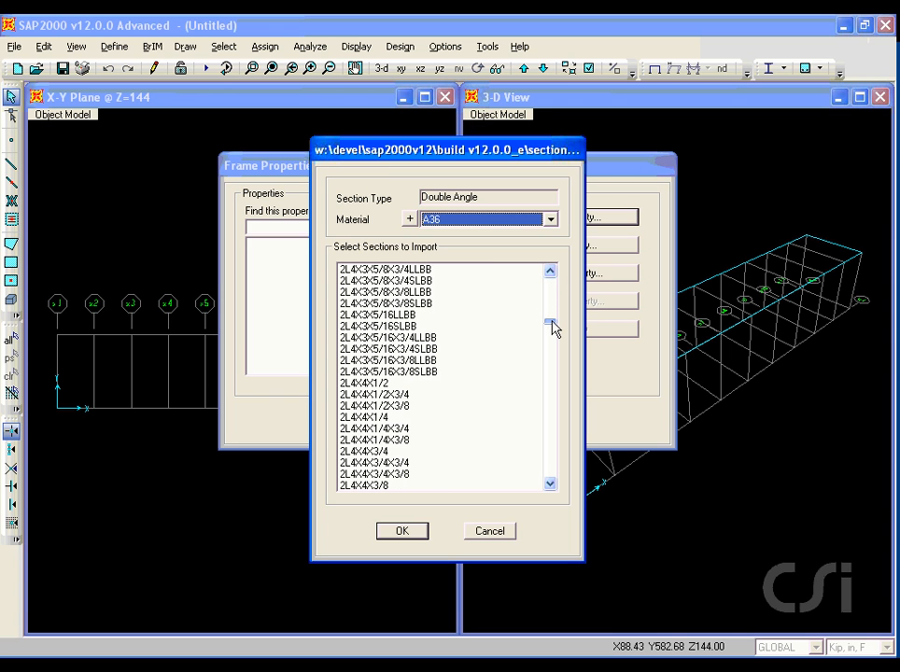
{"action": "left_click", "coordinate": [376, 381]}
{"action": "left_click_drag", "start_coordinate": [551, 485], "coordinate": [551, 486]}
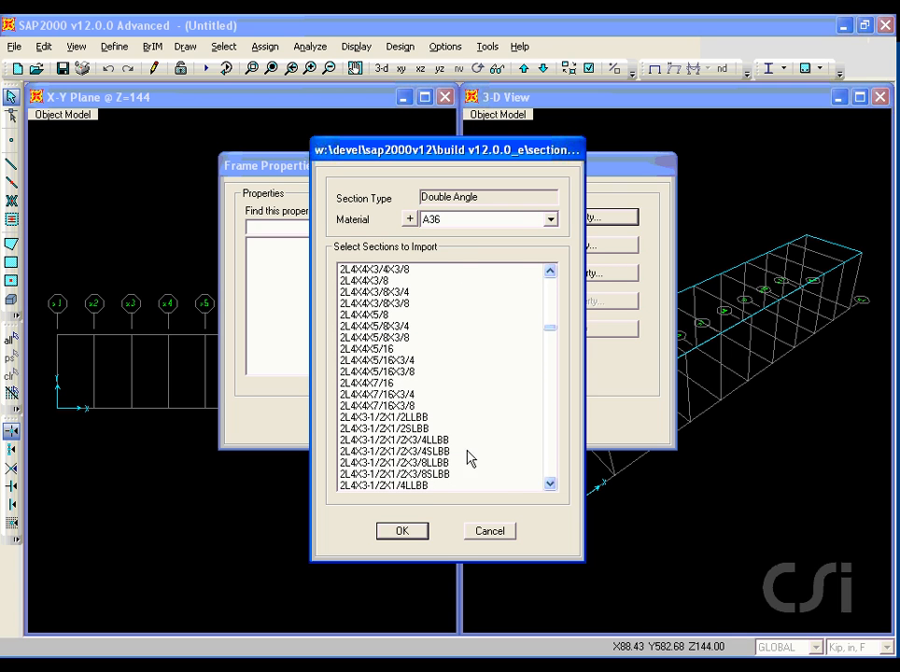
{"action": "left_click", "coordinate": [385, 408], "text": "shift"}
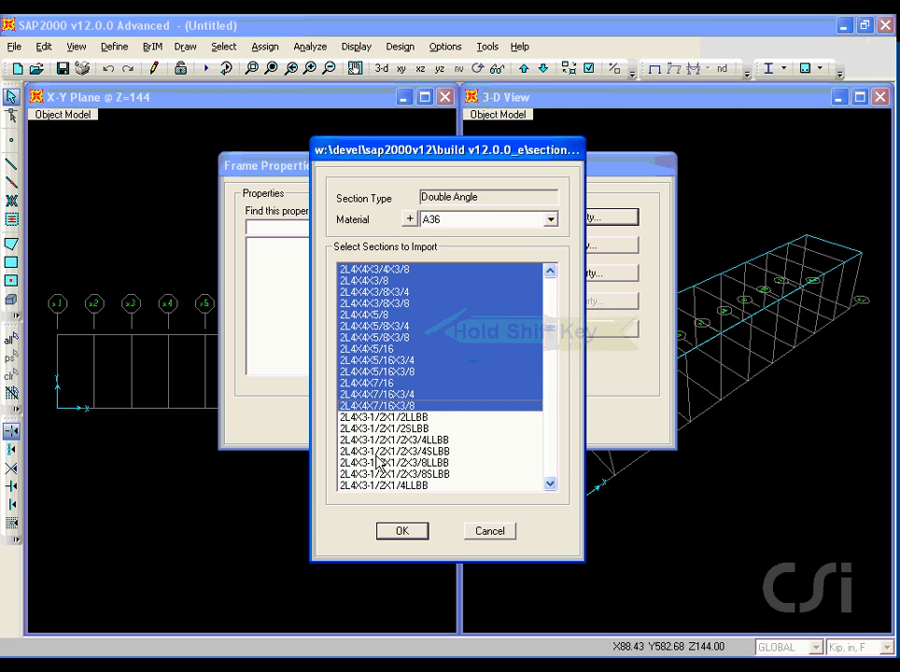
{"action": "left_click", "coordinate": [403, 532]}
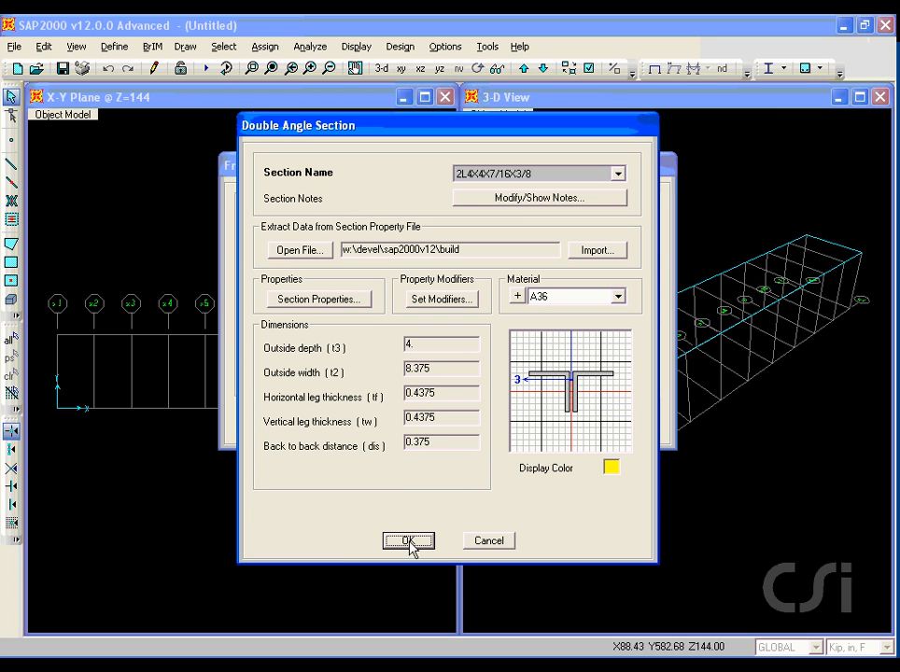
{"action": "left_click", "coordinate": [408, 542]}
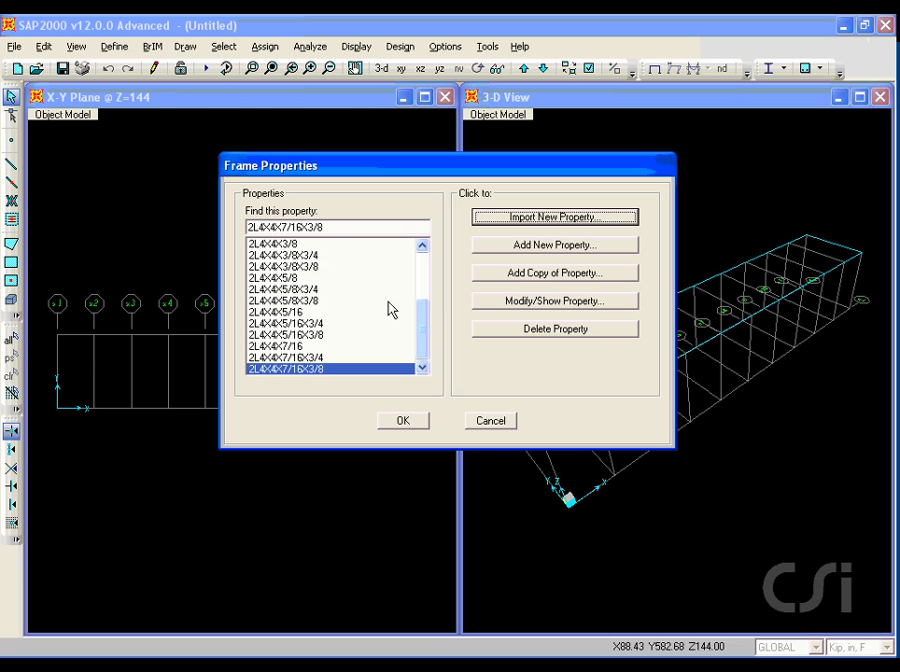
- Add a new steel Auto Select List frame property named TRUSS
{"action": "left_click_drag", "start_coordinate": [509, 255], "coordinate": [578, 256]}
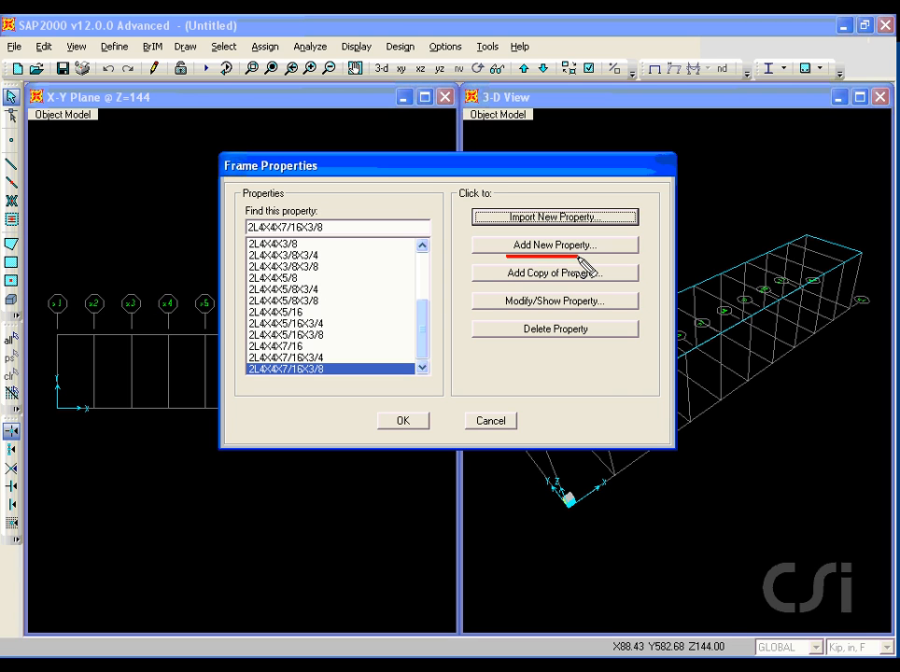
{"action": "key", "text": "Escape"}
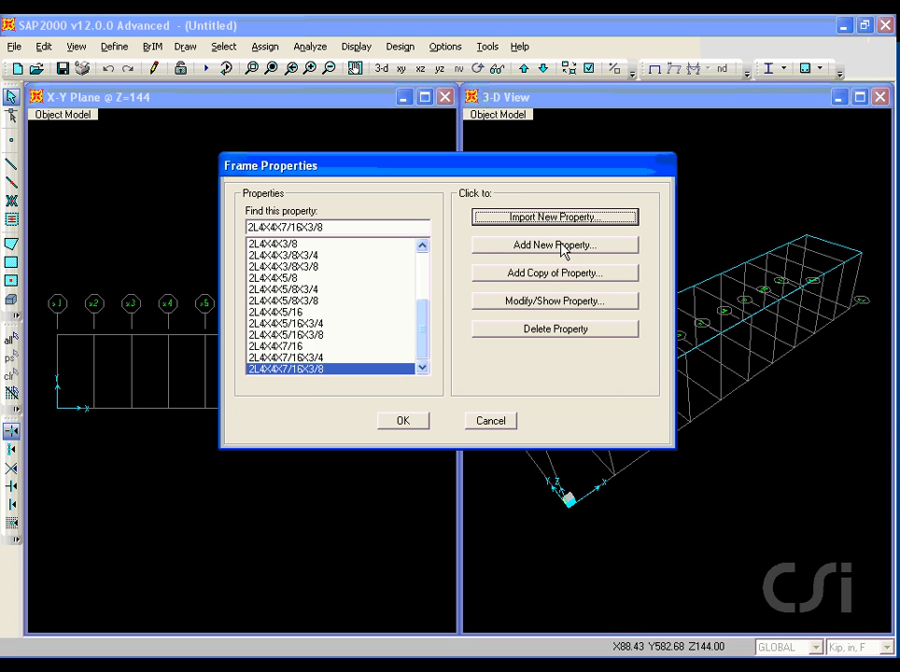
{"action": "left_click", "coordinate": [560, 246]}
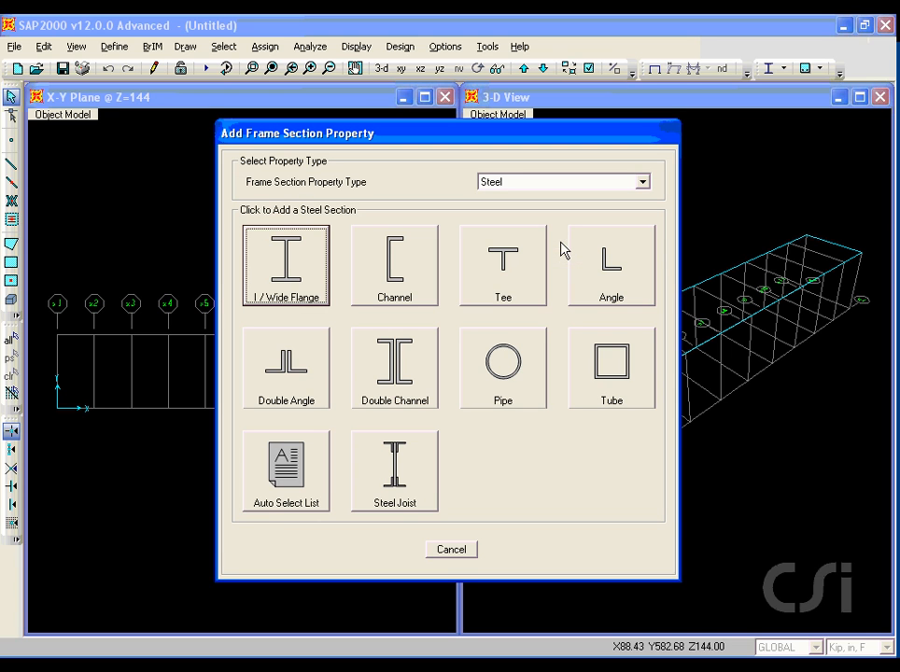
{"action": "key", "text": "ctrl+2"}
{"action": "left_click_drag", "start_coordinate": [247, 516], "coordinate": [320, 518]}
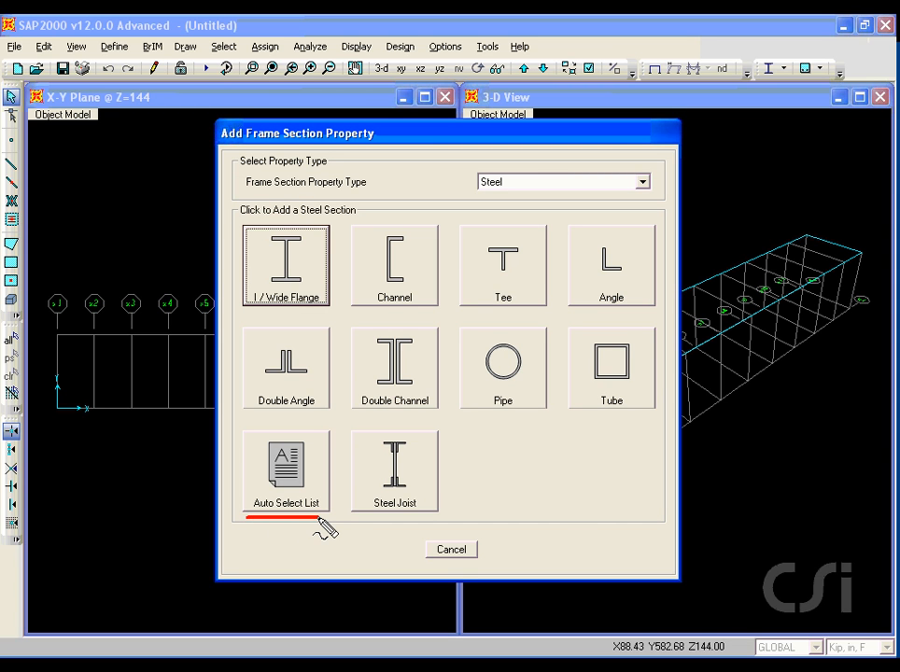
{"action": "key", "text": "Escape"}
{"action": "left_click", "coordinate": [305, 472]}
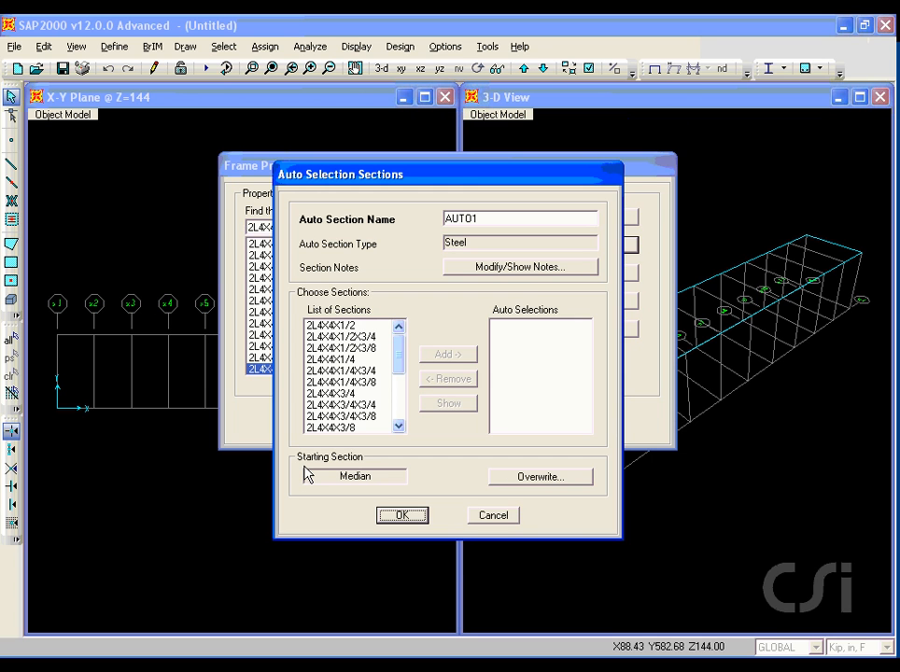
{"action": "double_click", "coordinate": [476, 218]}
{"action": "type", "text": "TRUSS"}
- Add all imported sections, 2L4X4X1/2 through 2L4X4X7/16X3/8, to the TRUSS auto selections and accept the frame properties
{"action": "left_click", "coordinate": [328, 325]}
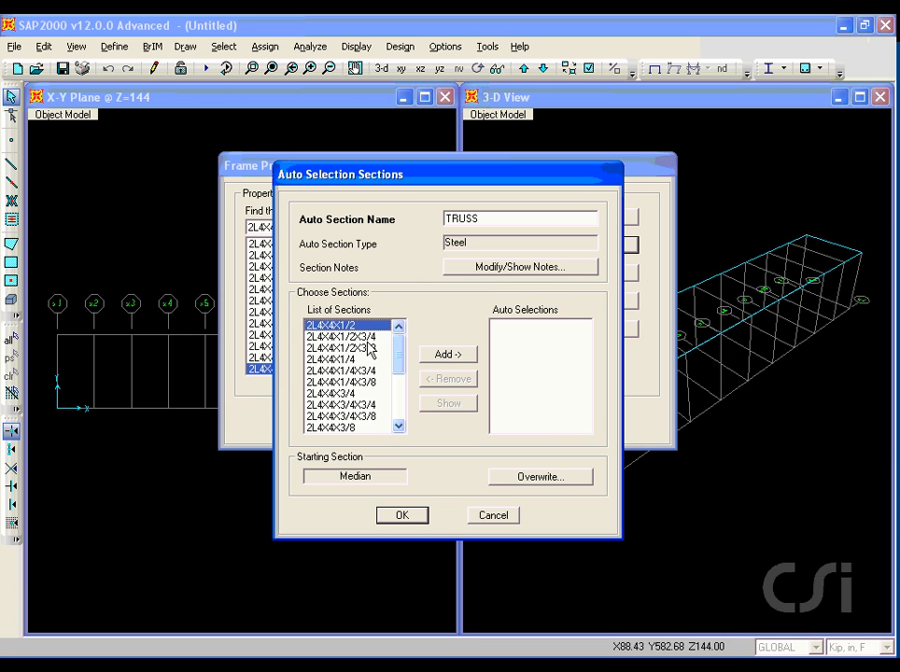
{"action": "left_click_drag", "start_coordinate": [400, 353], "coordinate": [357, 430]}
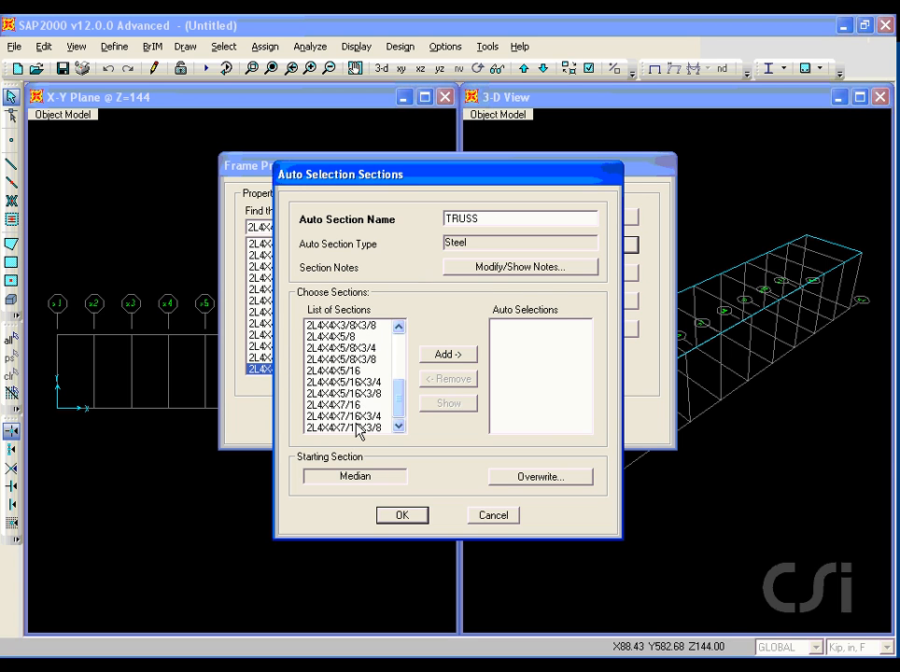
{"action": "left_click", "coordinate": [357, 428], "text": "shift"}
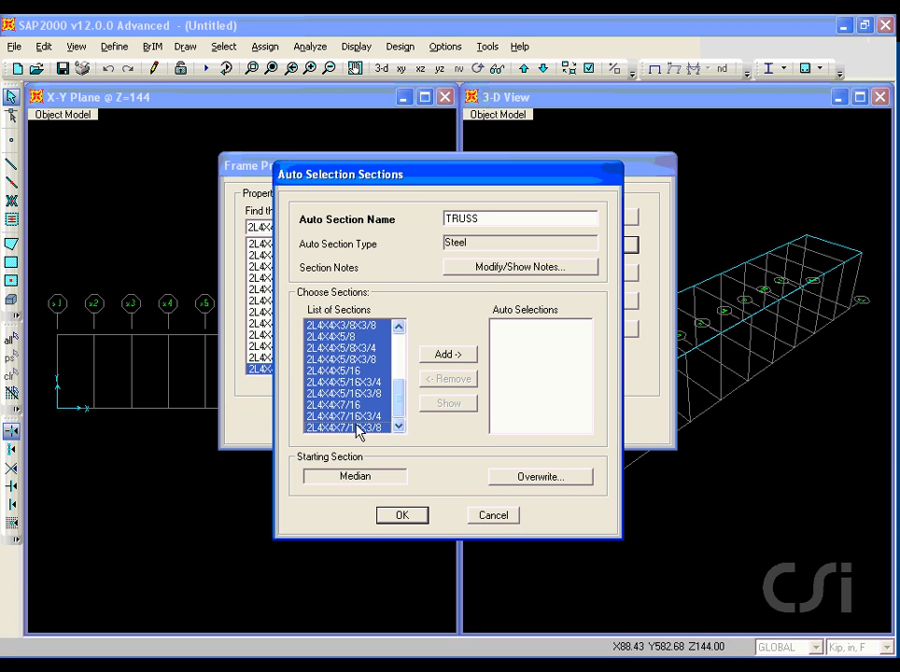
{"action": "left_click", "coordinate": [446, 355]}
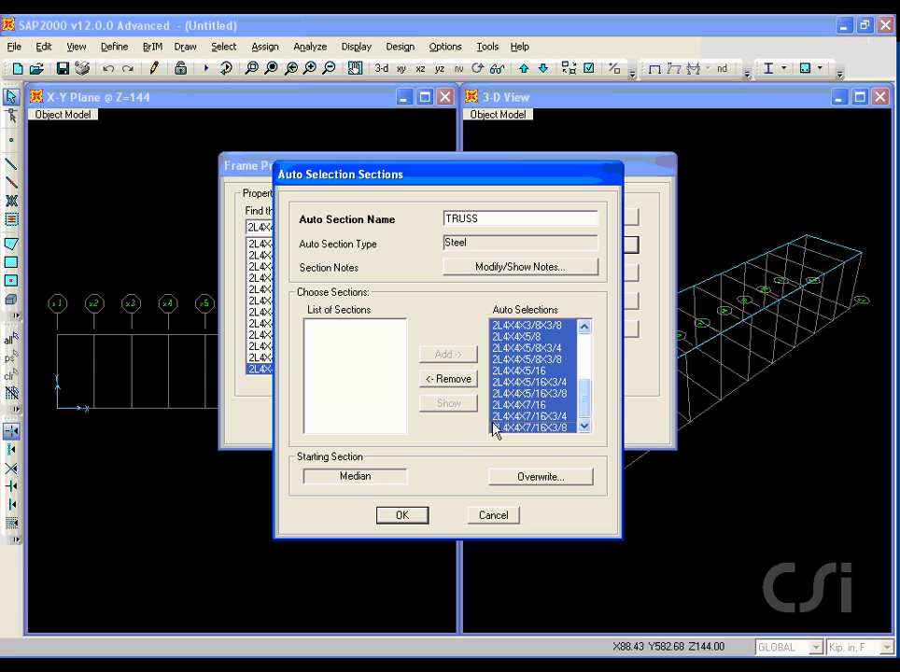
{"action": "left_click_drag", "start_coordinate": [330, 485], "coordinate": [371, 485]}
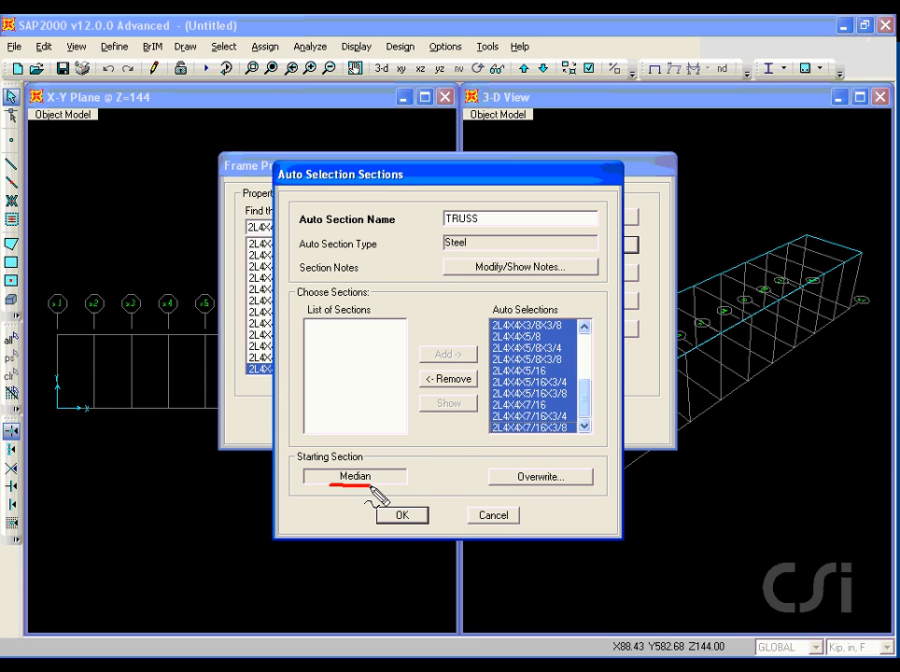
{"action": "left_click", "coordinate": [401, 517]}
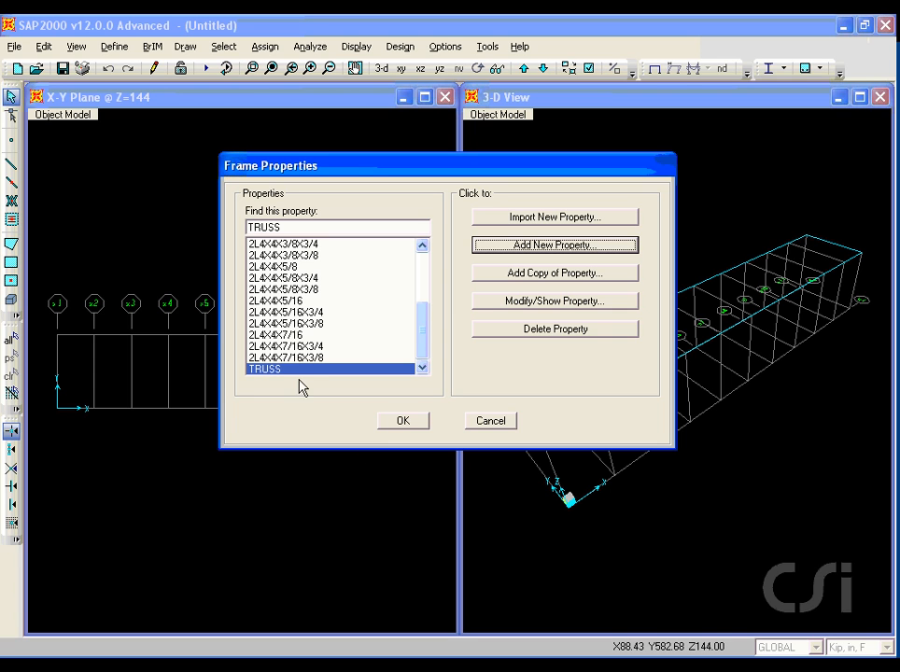
{"action": "left_click", "coordinate": [403, 421]}
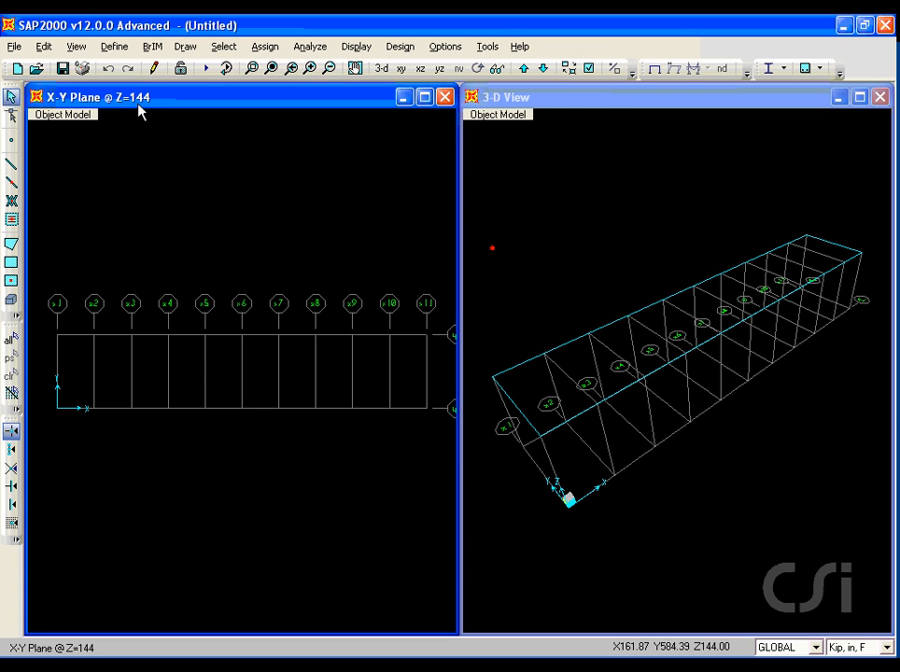
- Lower the X-Y plan view to Z=0 and keep it as the active view
{"action": "left_click", "coordinate": [543, 68]}
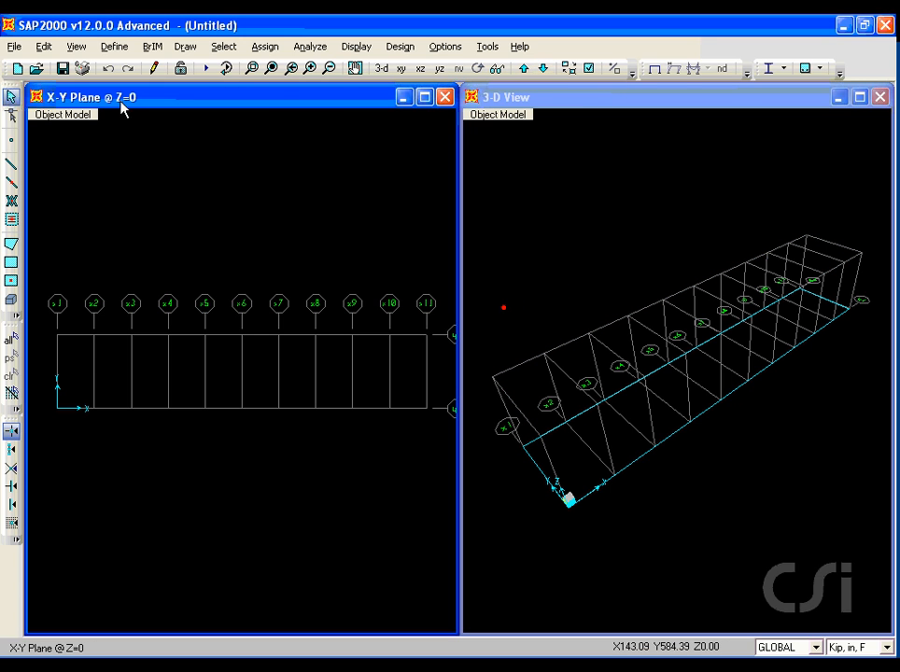
{"action": "left_click_drag", "start_coordinate": [104, 104], "coordinate": [145, 104]}
{"action": "left_click", "coordinate": [545, 207]}
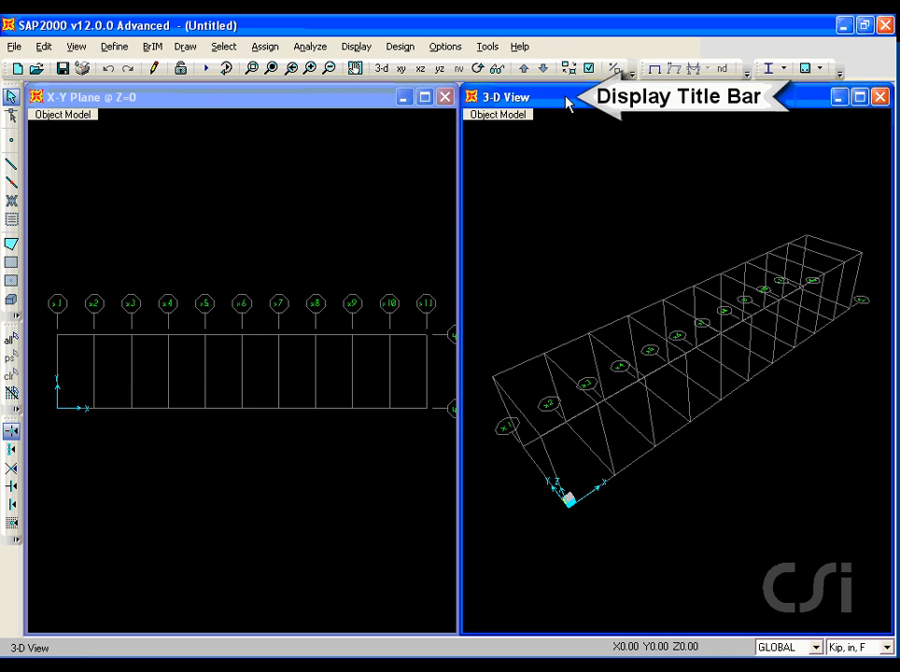
{"action": "left_click", "coordinate": [279, 145]}
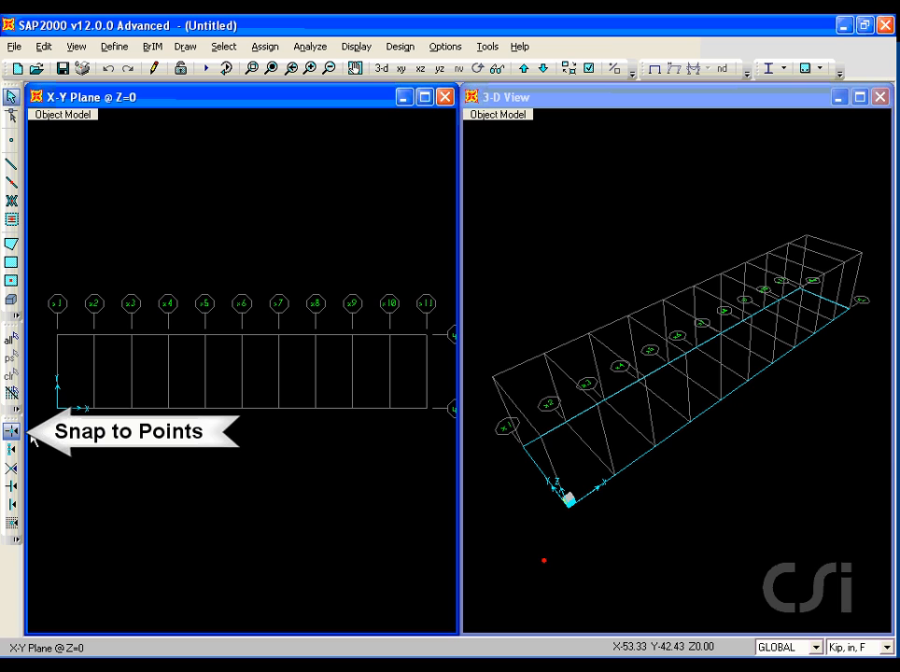
- Draw two straight frame members with the TRUSS section from grid x1 to x11, along Y=0 and Y=144 at Z=0
{"action": "left_click", "coordinate": [11, 166]}
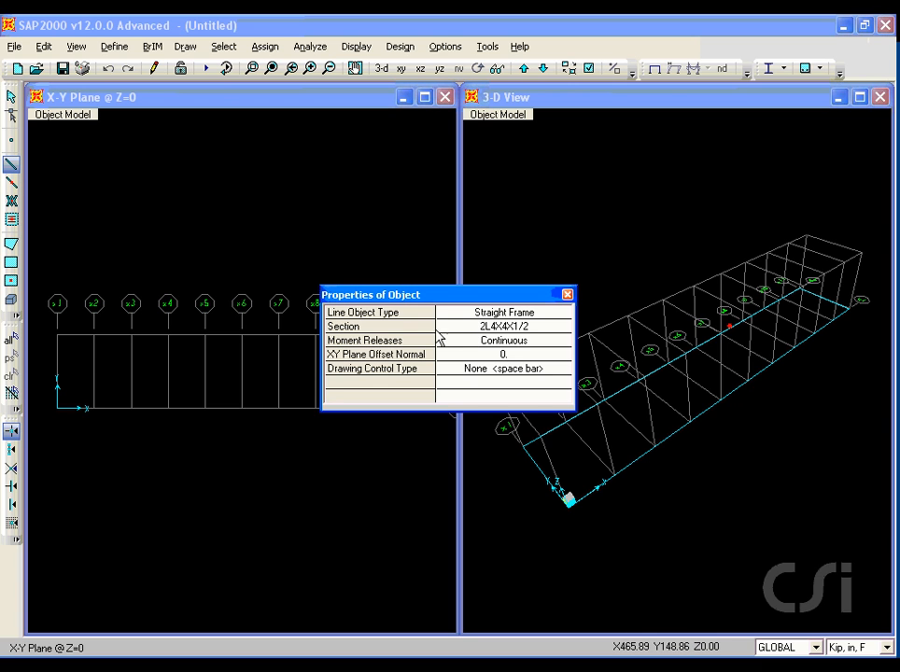
{"action": "left_click", "coordinate": [486, 329]}
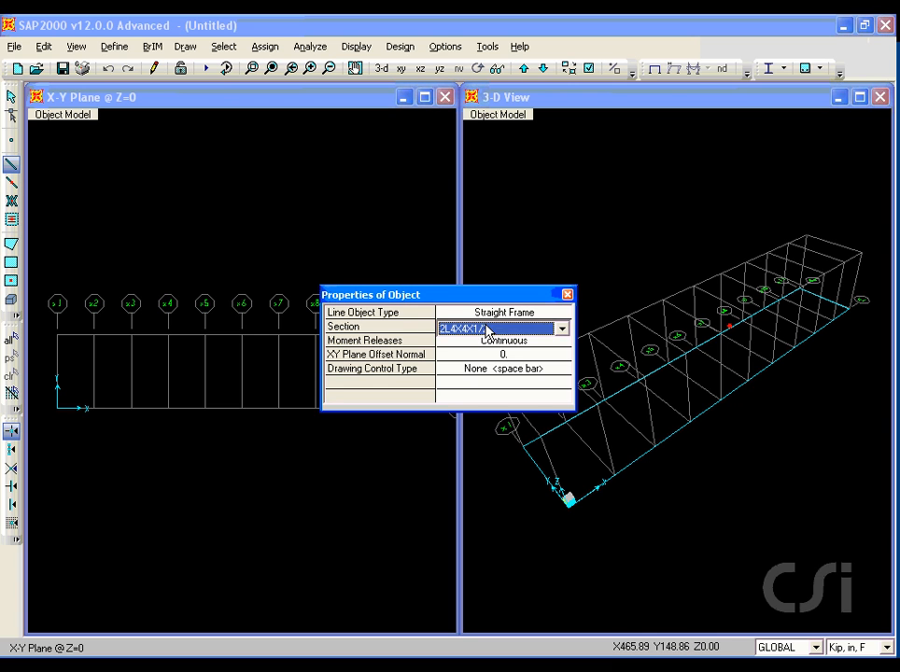
{"action": "left_click", "coordinate": [562, 329]}
{"action": "left_click_drag", "start_coordinate": [570, 369], "coordinate": [569, 418]}
{"action": "left_click", "coordinate": [465, 415]}
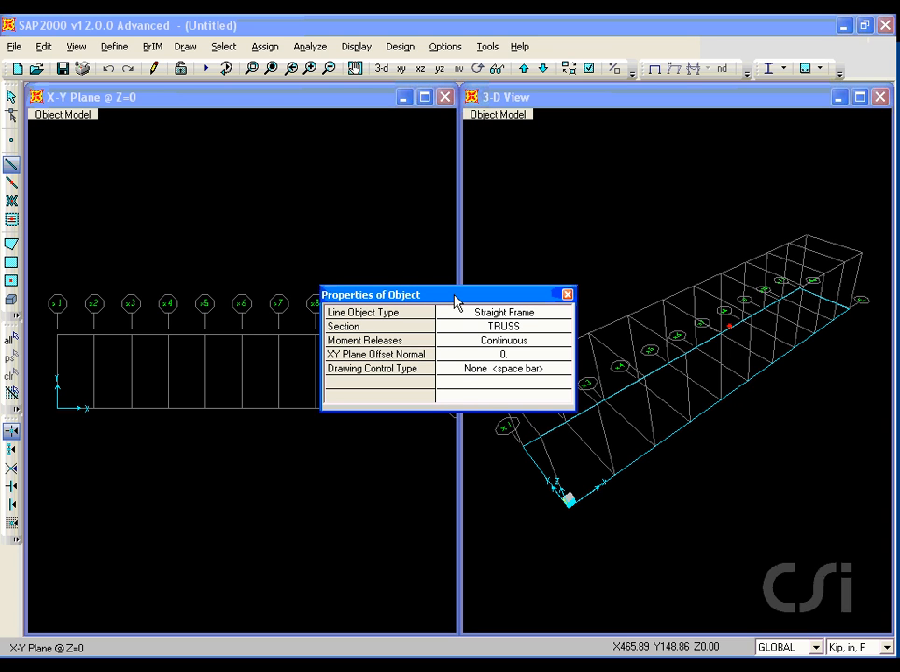
{"action": "left_click_drag", "start_coordinate": [455, 301], "coordinate": [458, 144]}
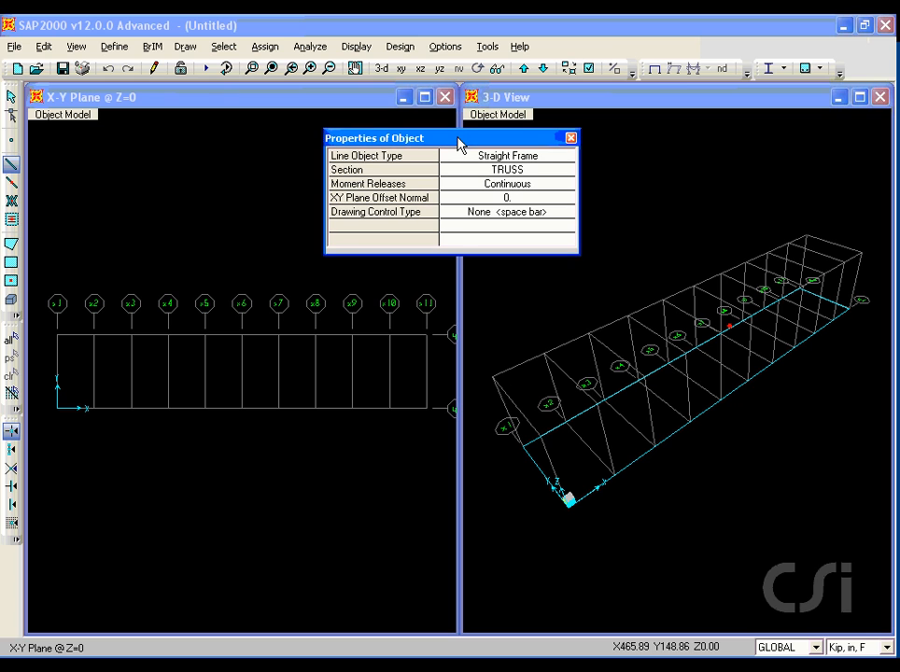
{"action": "left_click", "coordinate": [56, 409]}
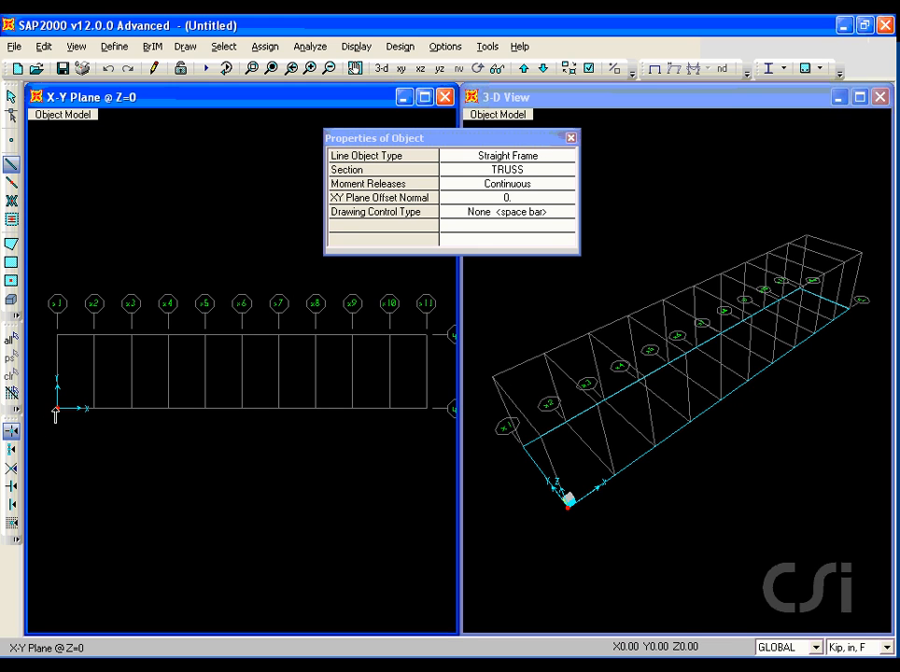
{"action": "left_click", "coordinate": [427, 409]}
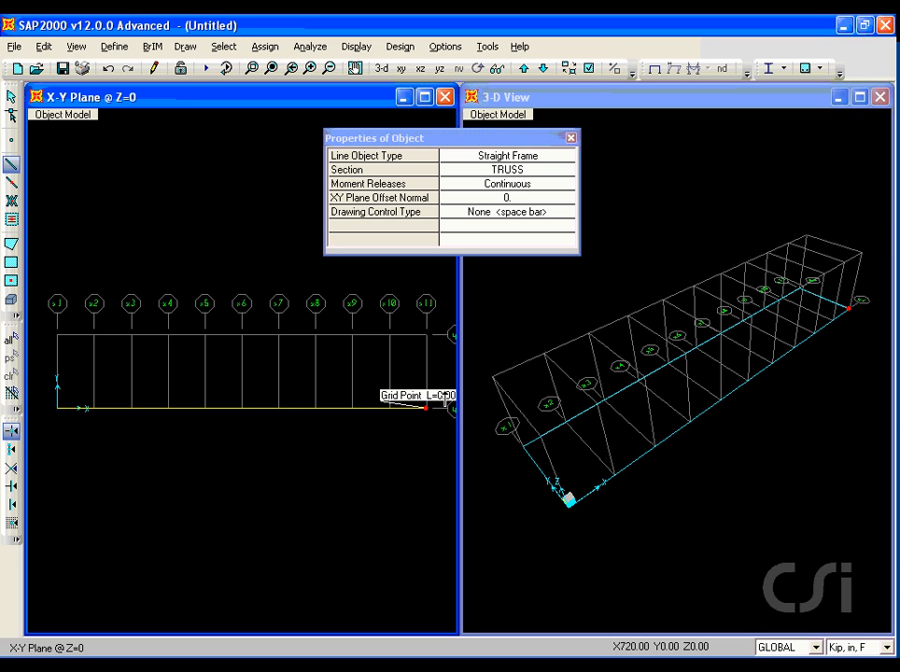
{"action": "right_click", "coordinate": [375, 359]}
{"action": "left_click", "coordinate": [57, 334]}
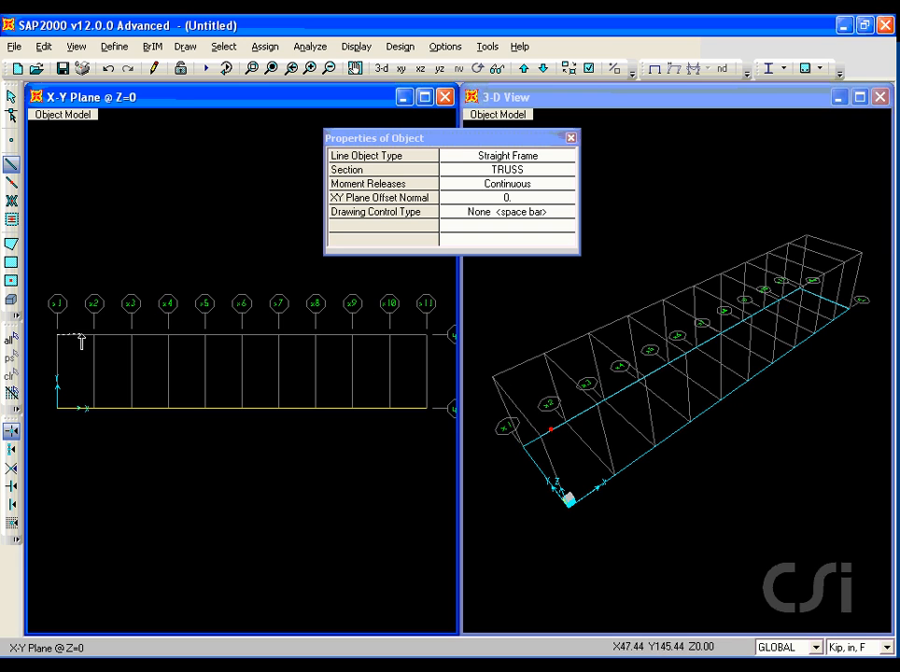
{"action": "left_click", "coordinate": [425, 336]}
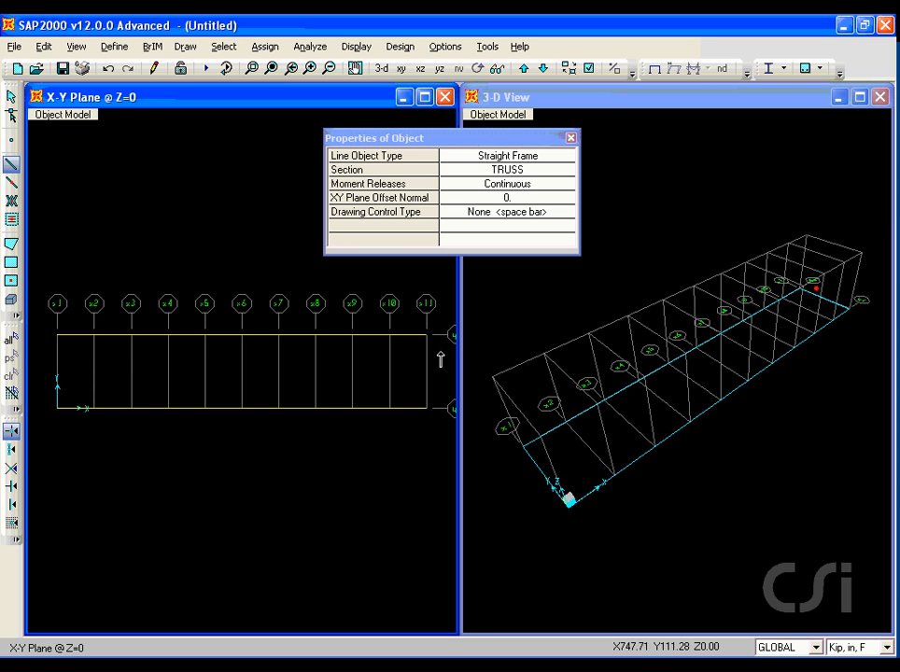
- Draw a TRUSS cross member along grid x1 from Y=0 to Y=144, and return to selection mode
{"action": "left_click", "coordinate": [60, 412]}
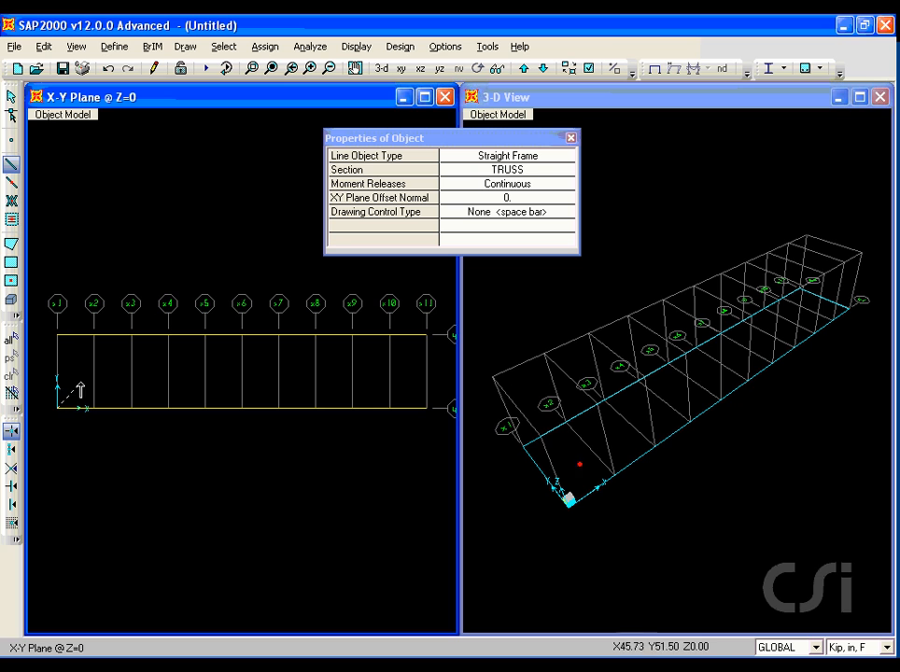
{"action": "left_click", "coordinate": [57, 334]}
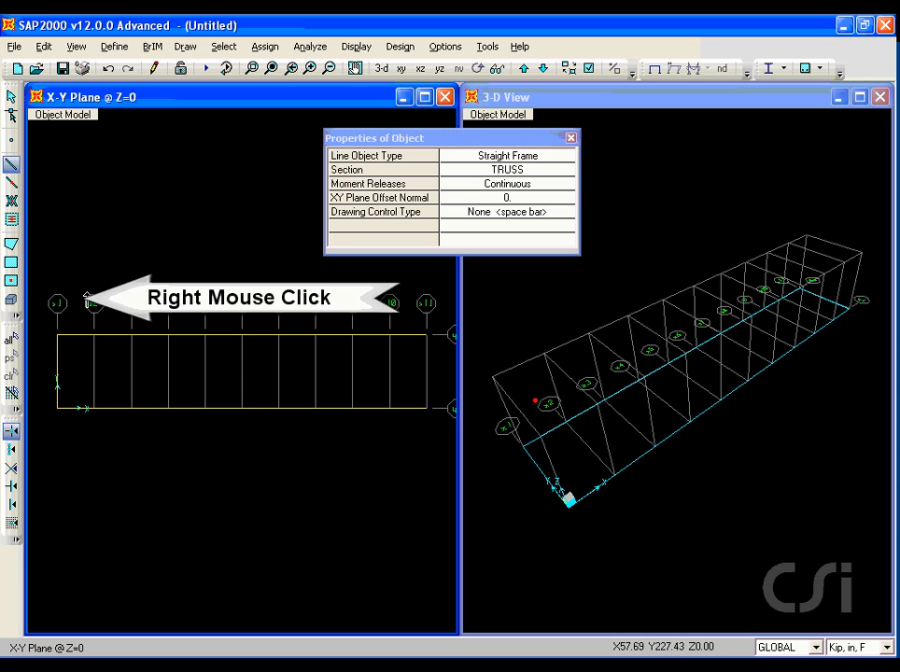
{"action": "left_click", "coordinate": [11, 98]}
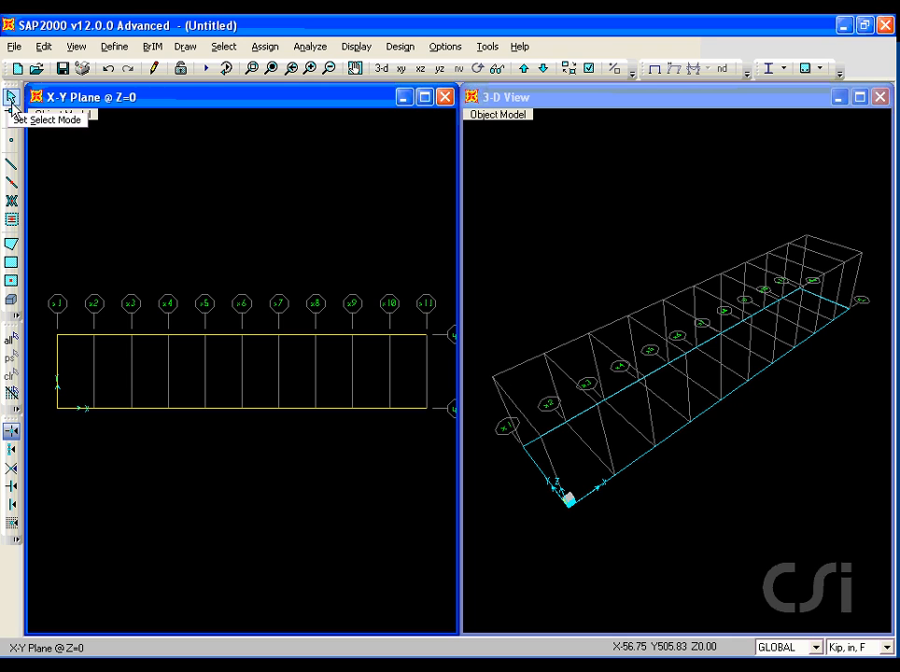
- Replicate the x1 cross member linearly with dx 144 and number 5
{"action": "left_click", "coordinate": [58, 369]}
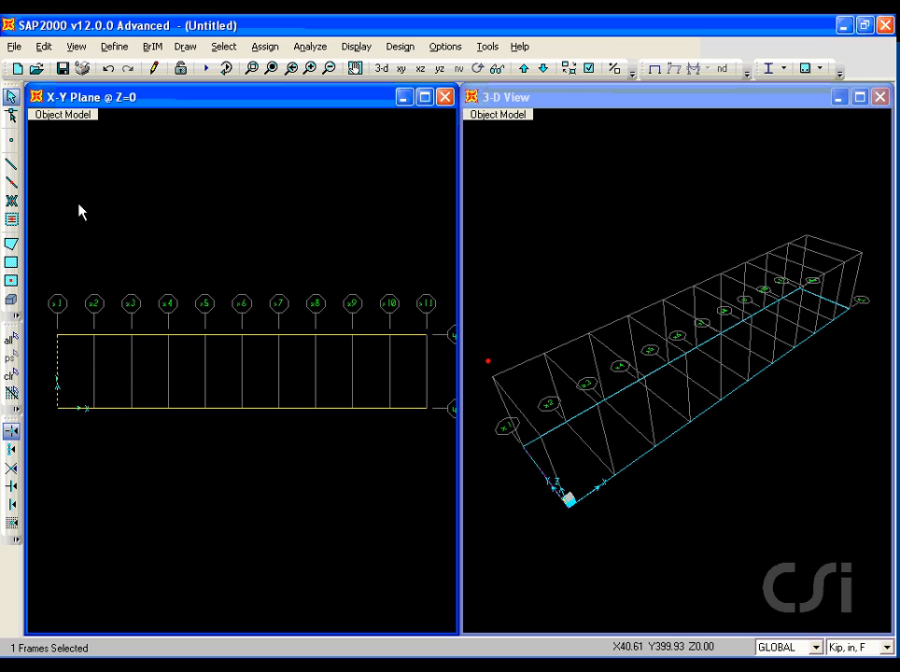
{"action": "left_click", "coordinate": [44, 47]}
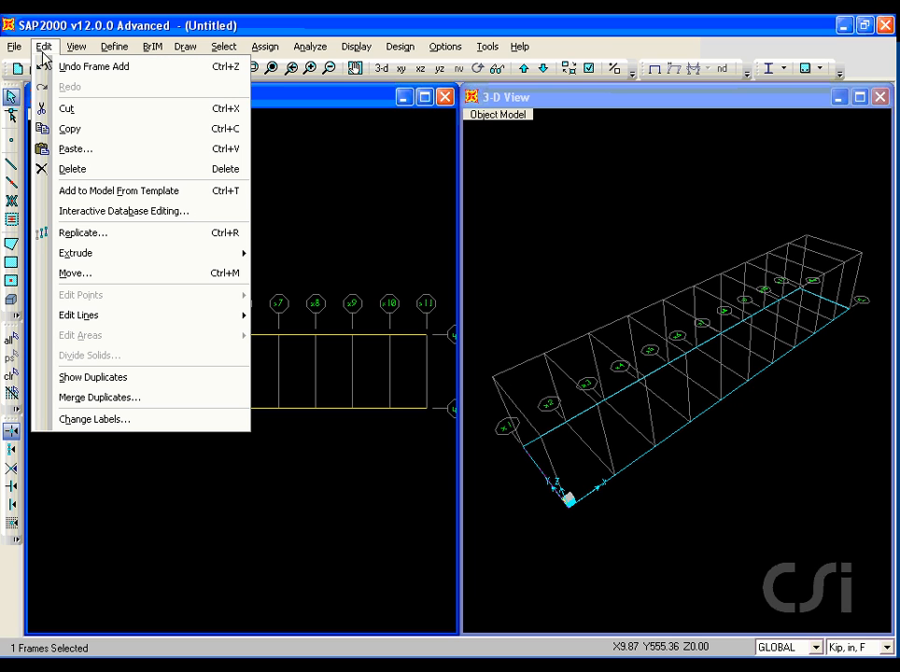
{"action": "left_click", "coordinate": [128, 240]}
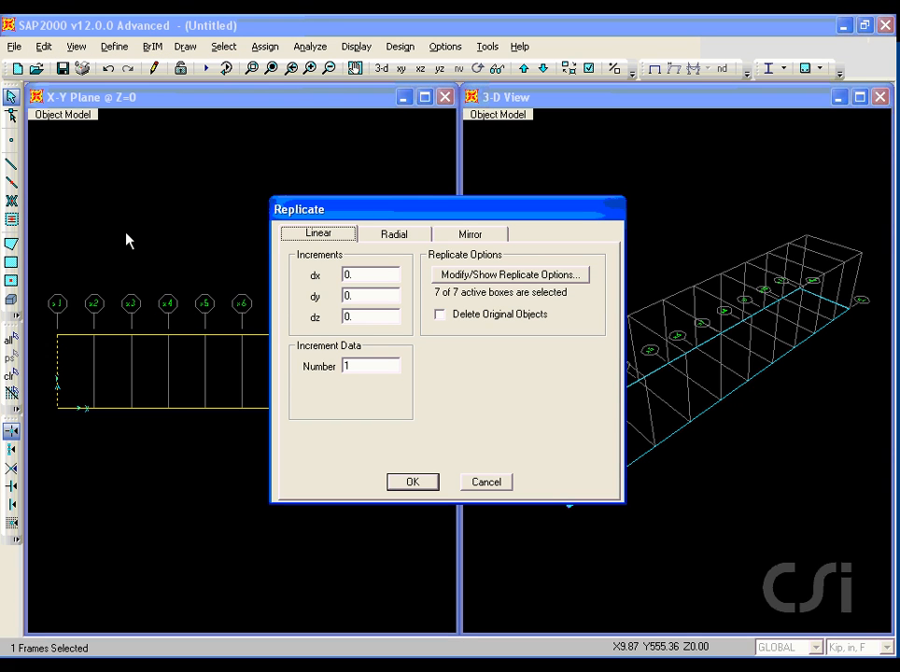
{"action": "double_click", "coordinate": [360, 274]}
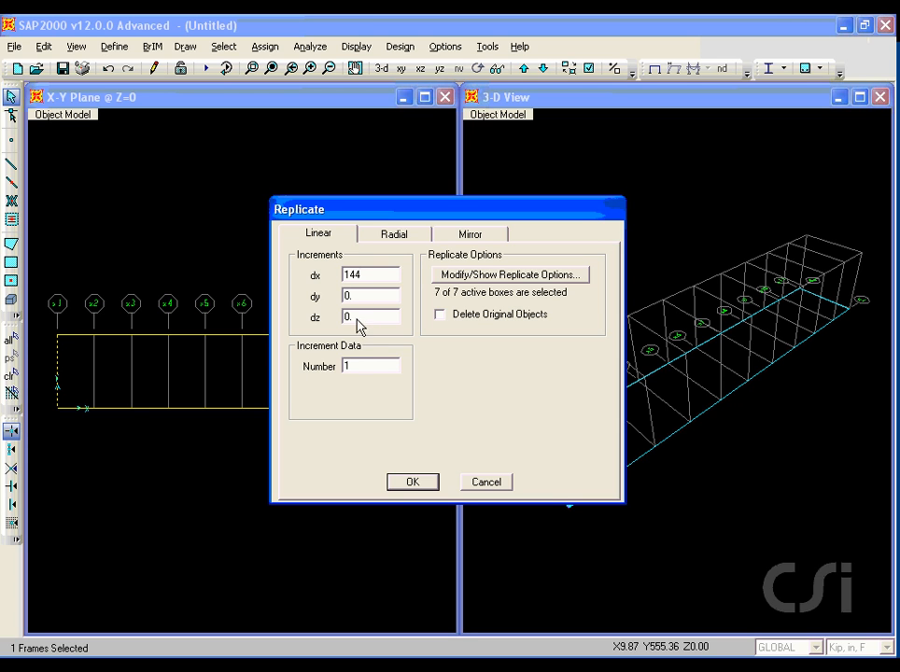
{"action": "double_click", "coordinate": [356, 367]}
{"action": "left_click", "coordinate": [427, 483]}
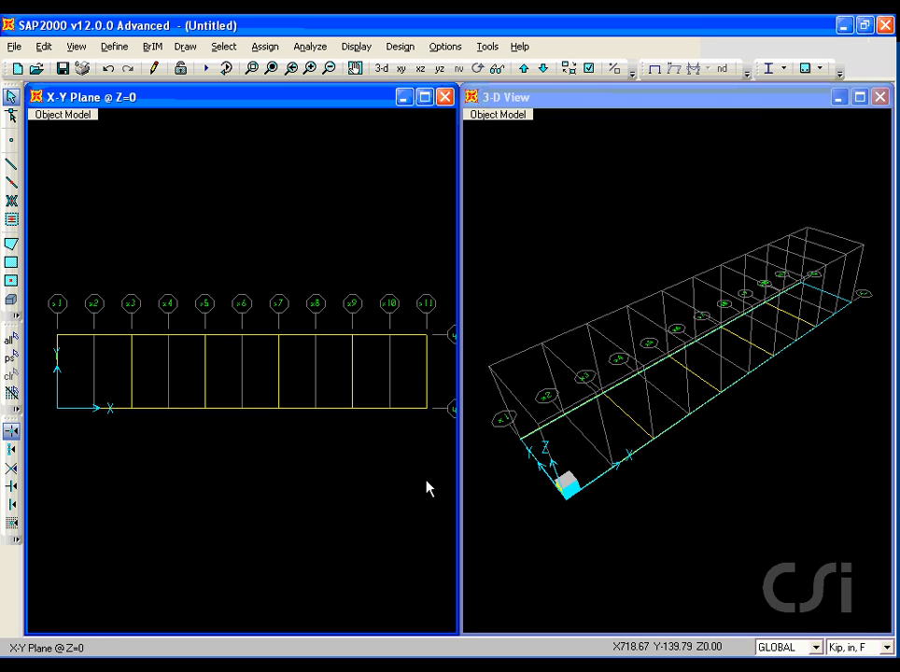
- Assign automatic frame meshing to the two longitudinal members, at intermediate joints and at intersections with other frames, area edges and solid edges
{"action": "left_click", "coordinate": [121, 410]}
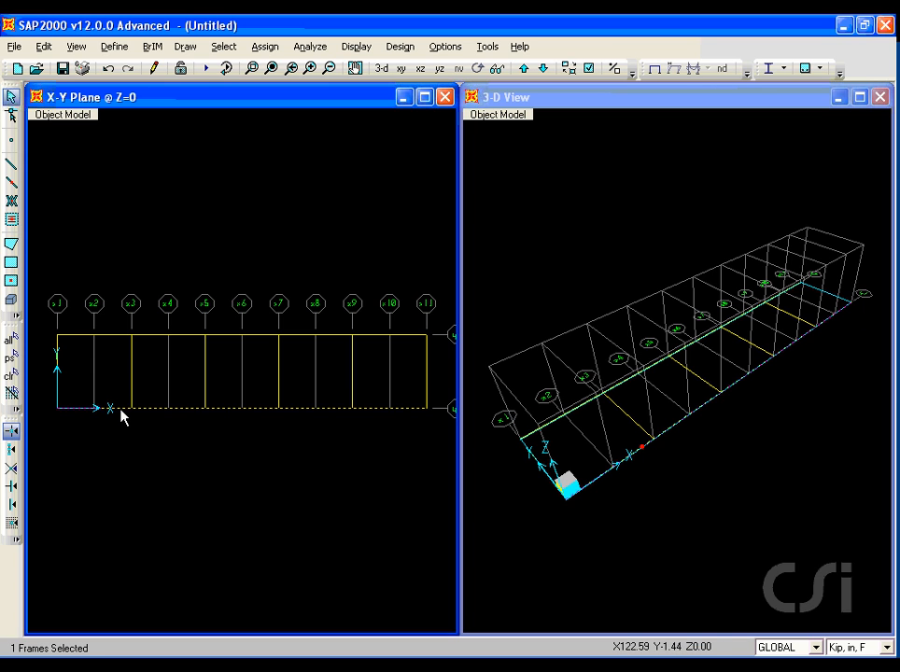
{"action": "left_click", "coordinate": [117, 338]}
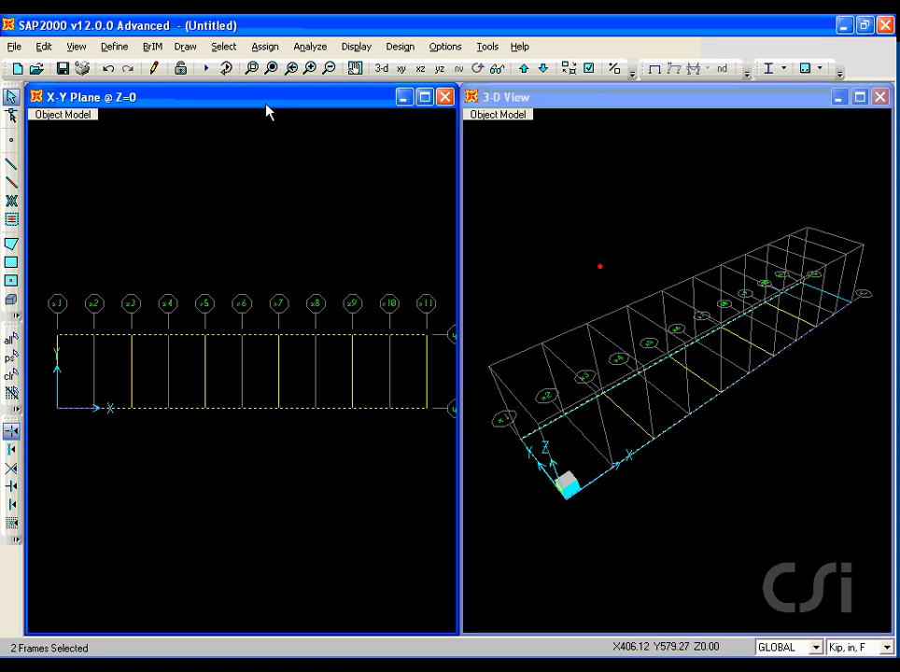
{"action": "left_click", "coordinate": [265, 46]}
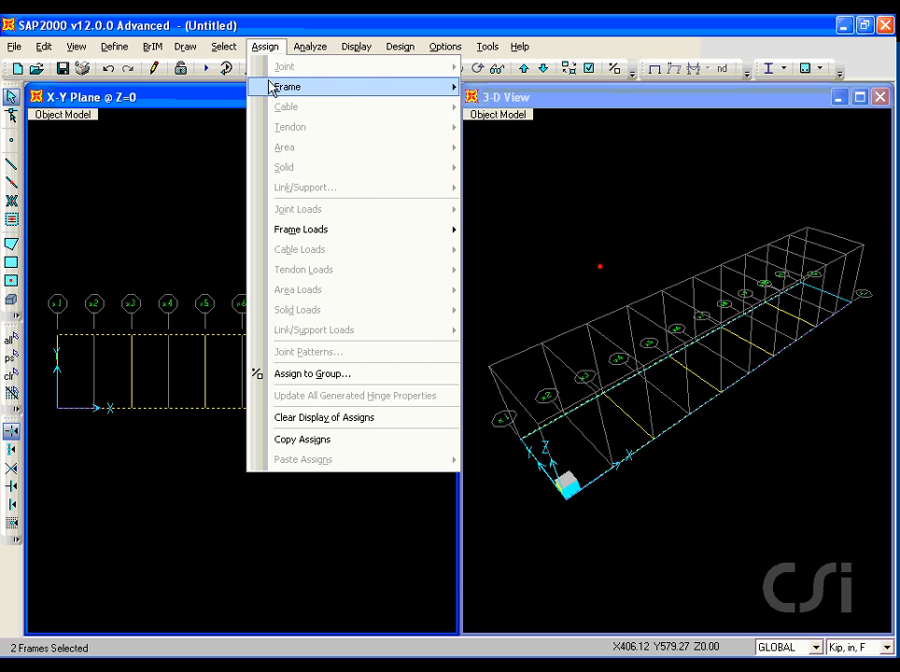
{"action": "mouse_move", "coordinate": [275, 87]}
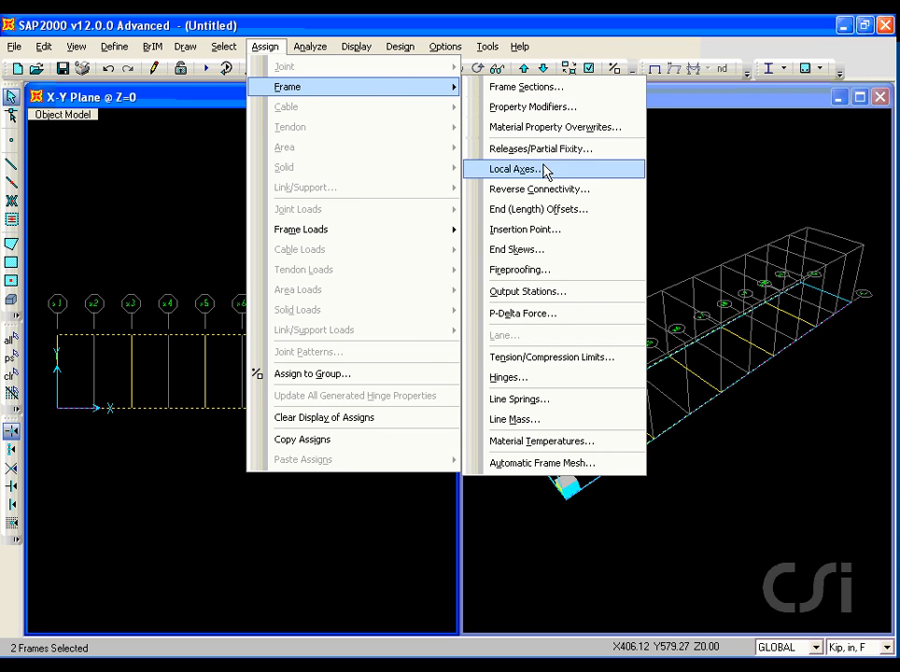
{"action": "left_click", "coordinate": [556, 472]}
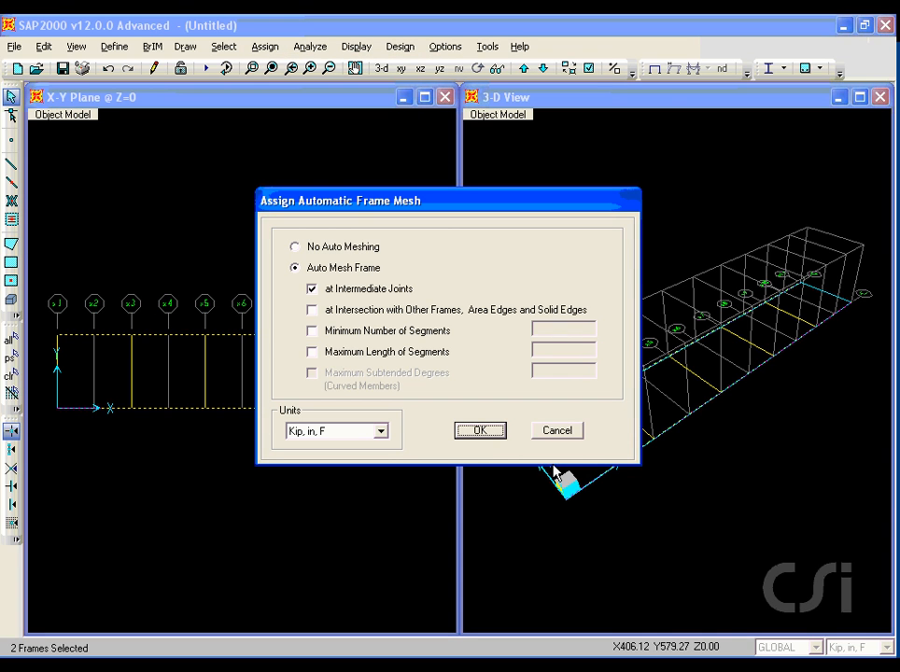
{"action": "left_click", "coordinate": [311, 310]}
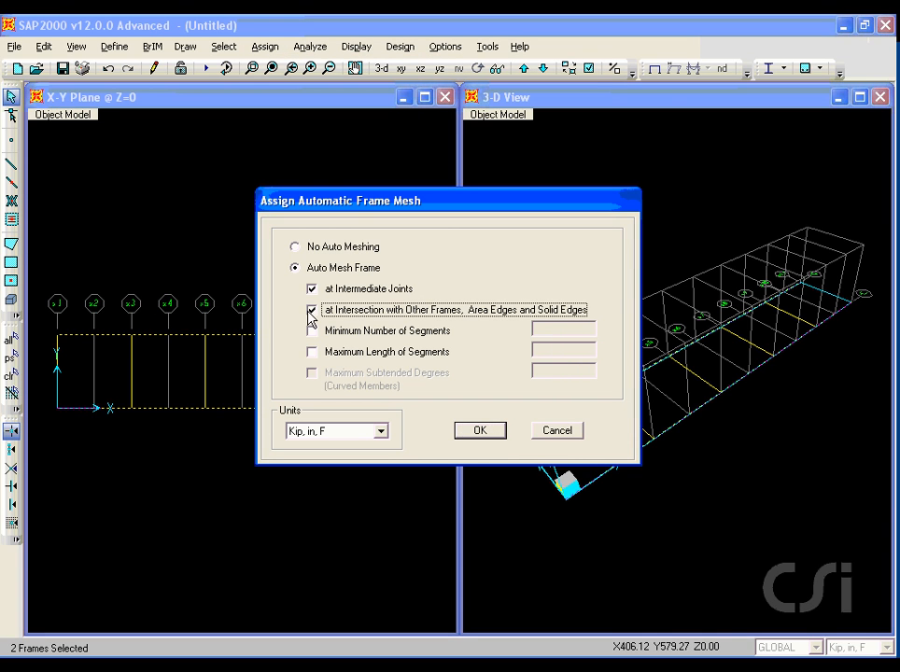
{"action": "left_click_drag", "start_coordinate": [331, 318], "coordinate": [396, 318]}
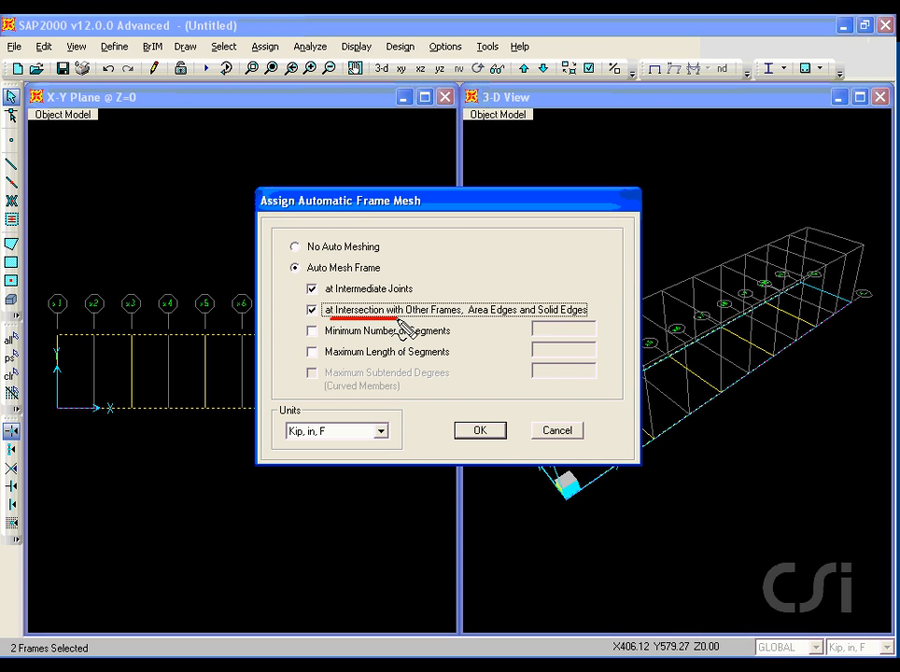
{"action": "key", "text": "Escape"}
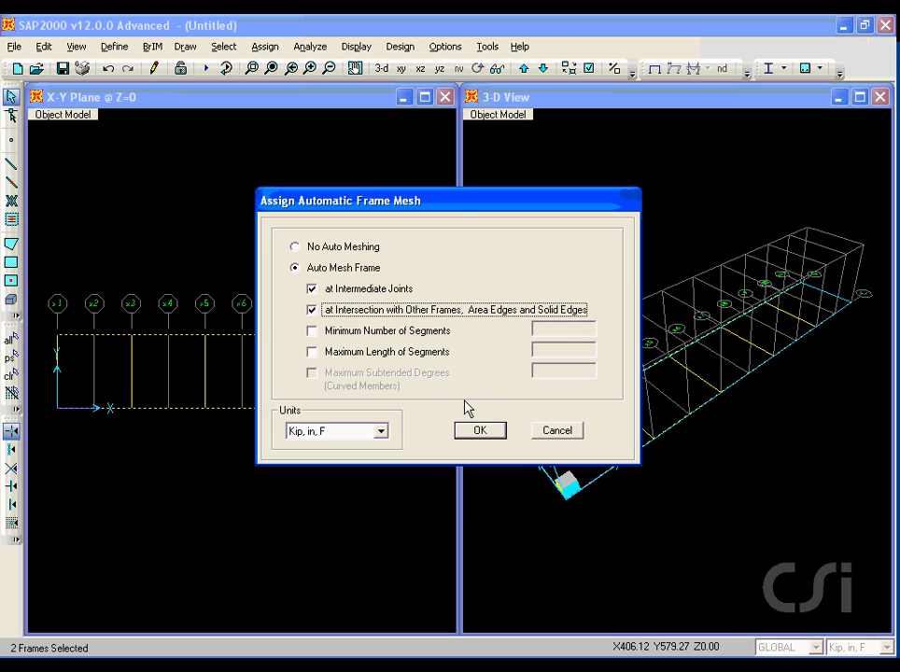
{"action": "left_click", "coordinate": [486, 432]}
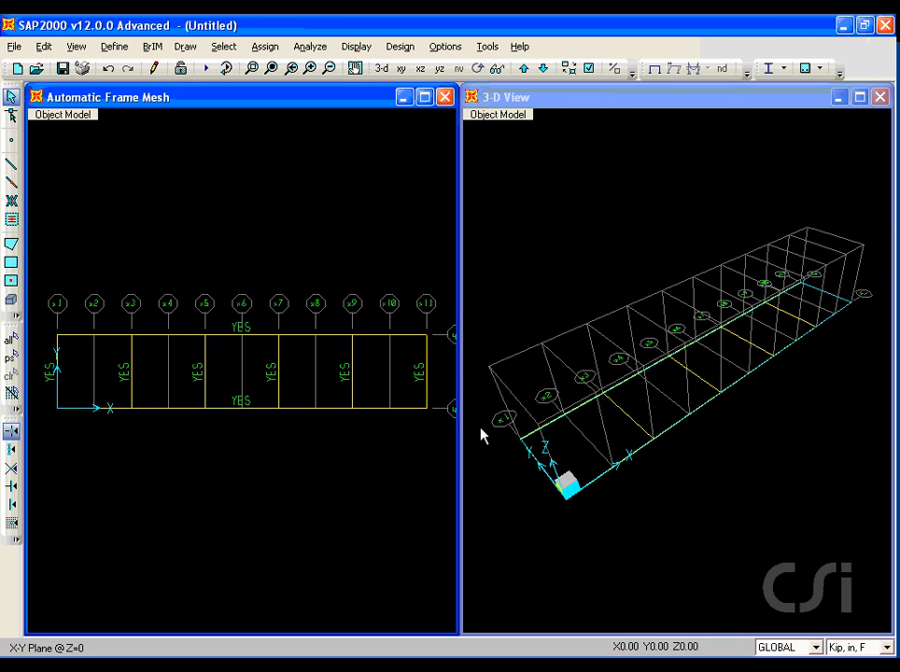
- Try a window selection and a crossing selection around the x3 cross member, clearing the selection after each
{"action": "left_click_drag", "start_coordinate": [109, 319], "coordinate": [170, 431]}
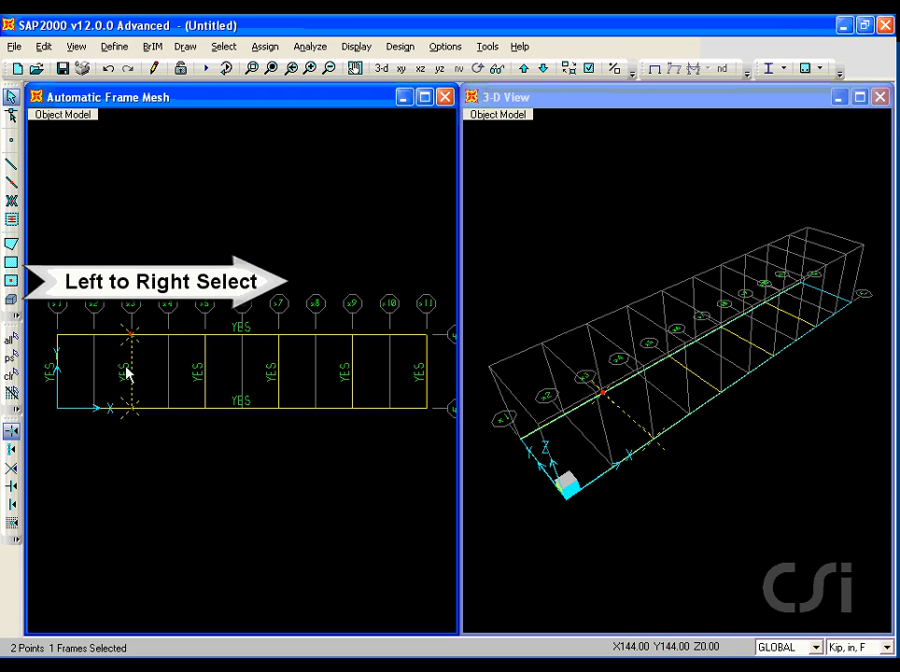
{"action": "left_click", "coordinate": [11, 375]}
{"action": "left_click_drag", "start_coordinate": [157, 316], "coordinate": [87, 433]}
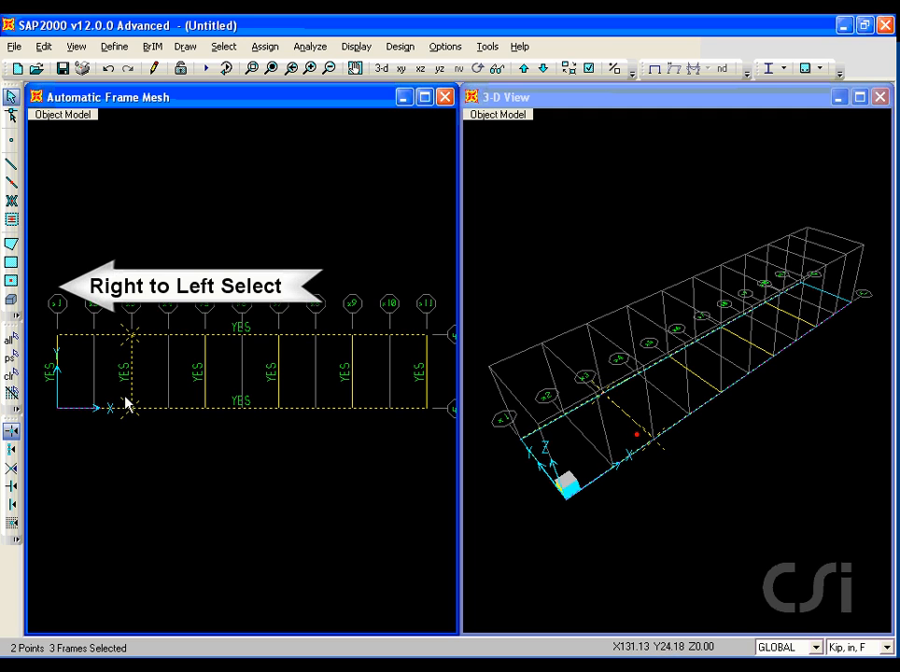
{"action": "left_click", "coordinate": [11, 378]}
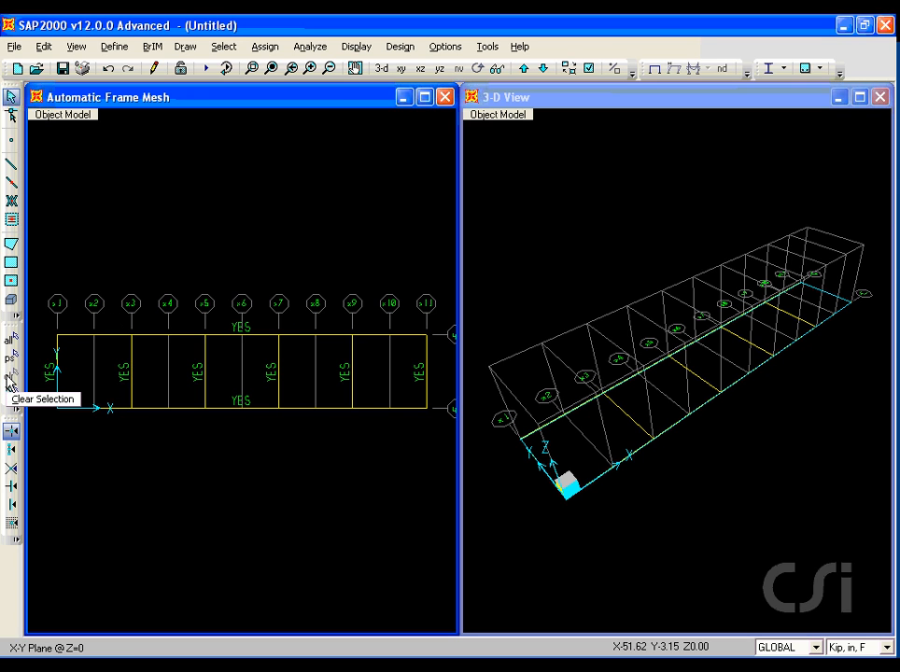
- Select the five cross members from x1 to x9 and replicate them linearly as a single copy with dx 72 and dz 144
{"action": "left_click_drag", "start_coordinate": [365, 364], "coordinate": [48, 371]}
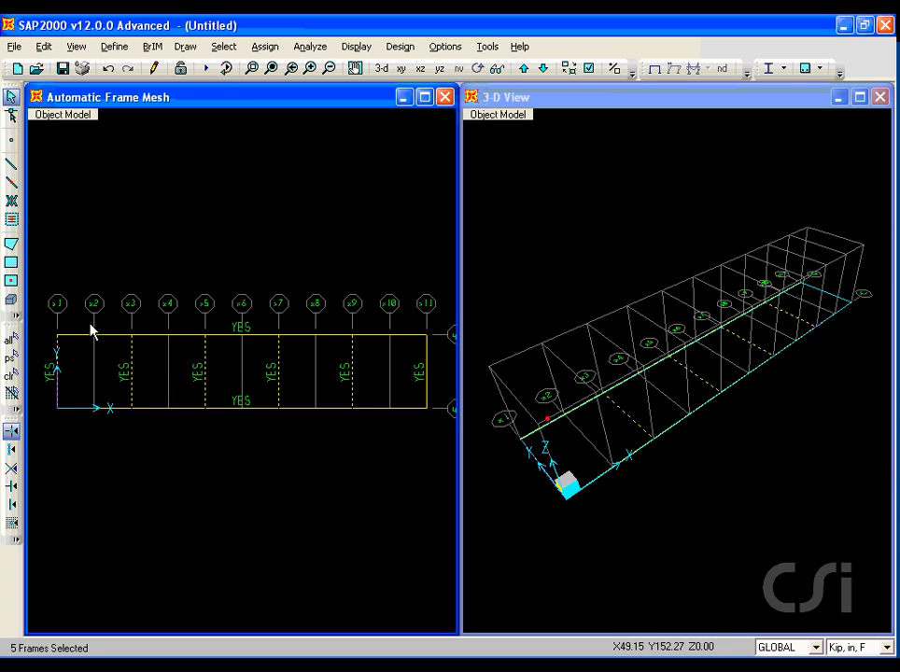
{"action": "left_click", "coordinate": [46, 47]}
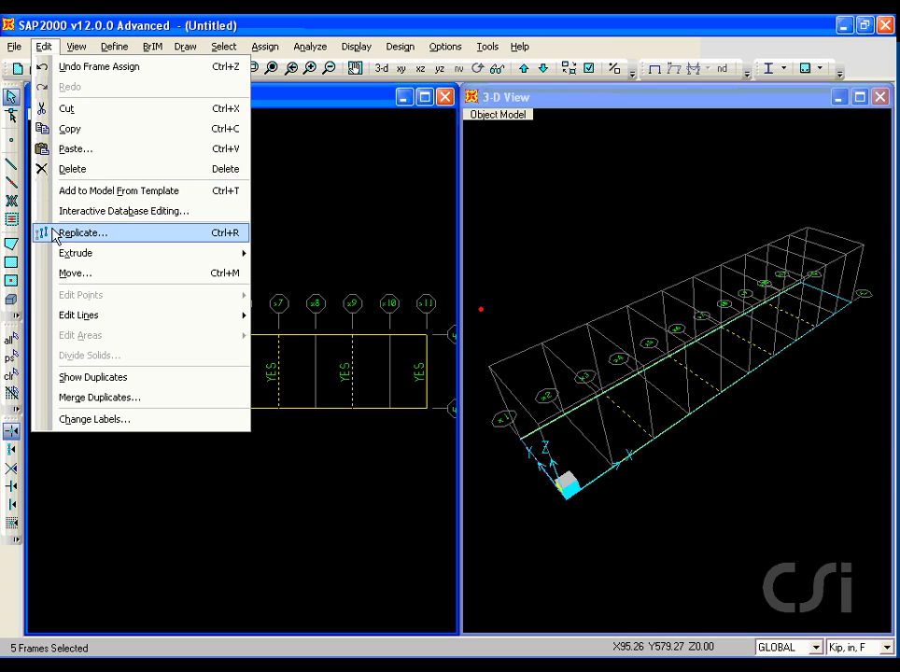
{"action": "left_click", "coordinate": [109, 236]}
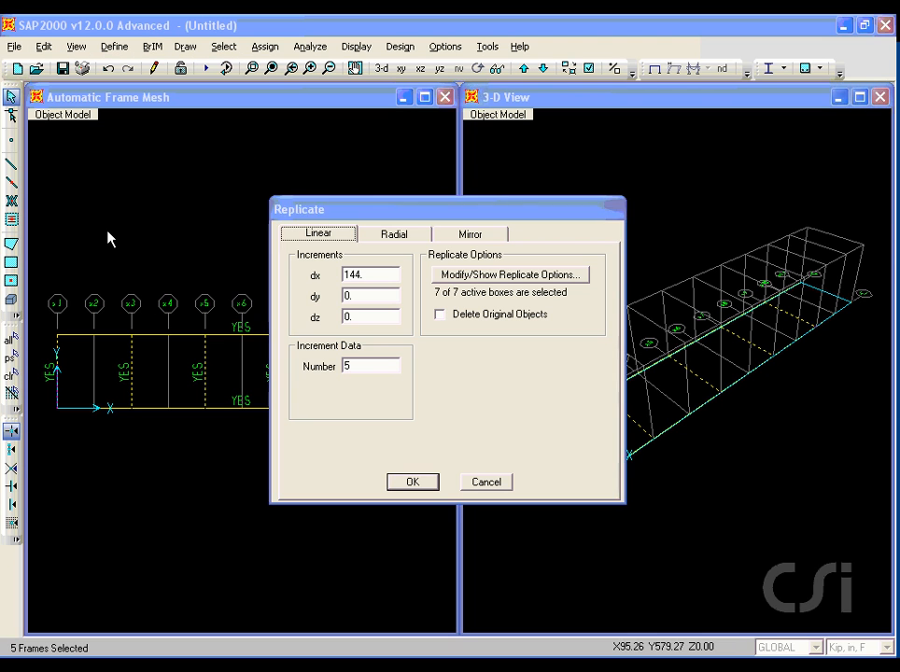
{"action": "double_click", "coordinate": [369, 274]}
{"action": "type", "text": "72"}
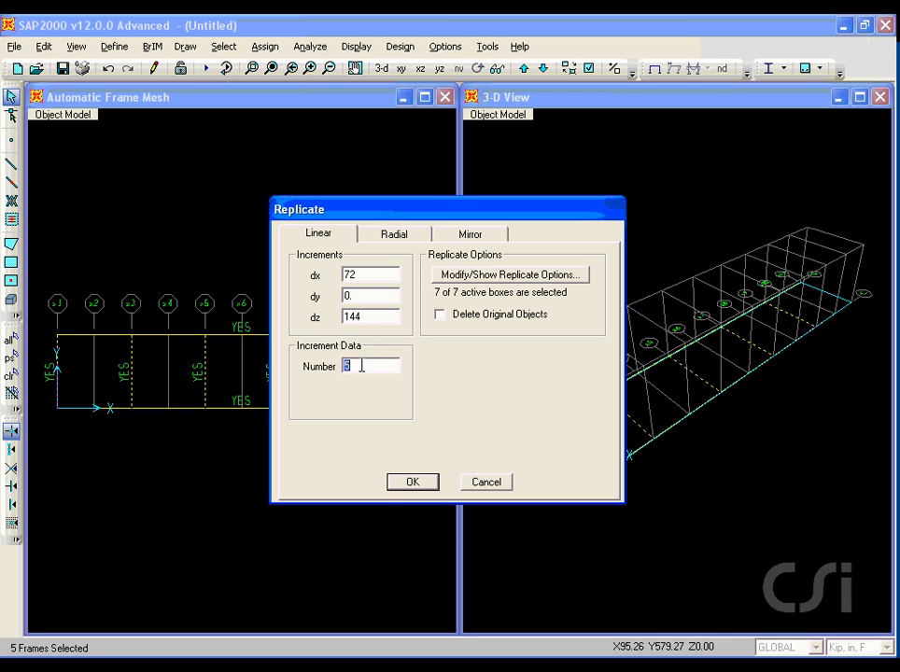
{"action": "left_click", "coordinate": [410, 485]}
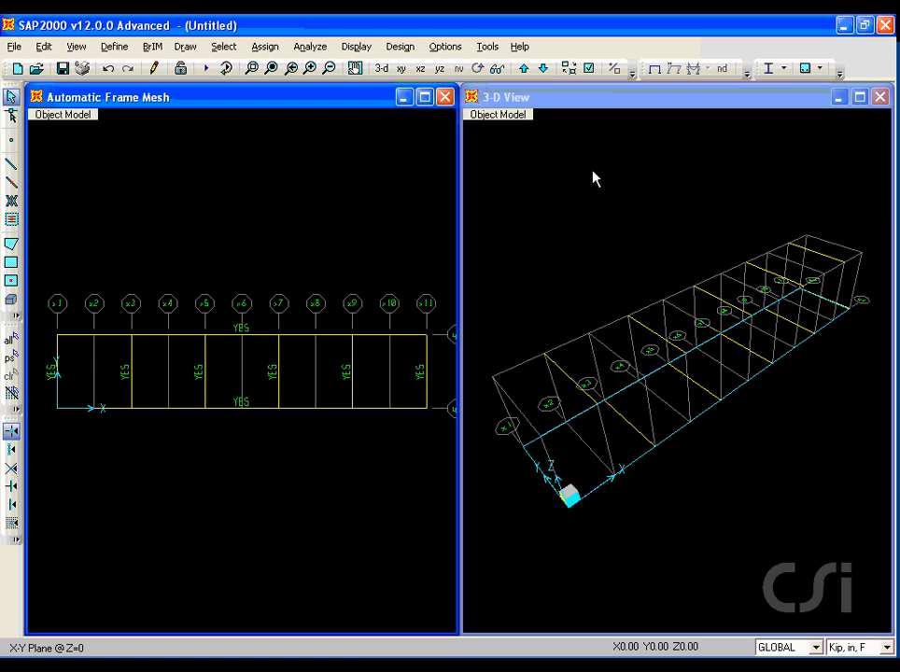
- On the X-Y plane at Z=144, draw two TRUSS top chord members from x2 to x10, along Y=144 and Y=0
{"action": "left_click", "coordinate": [525, 69]}
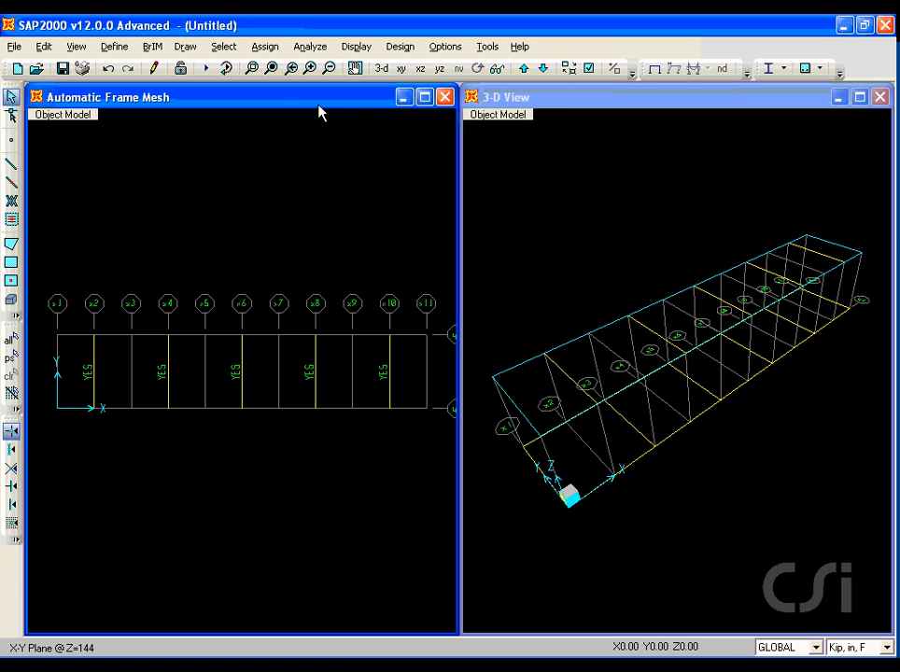
{"action": "left_click", "coordinate": [12, 166]}
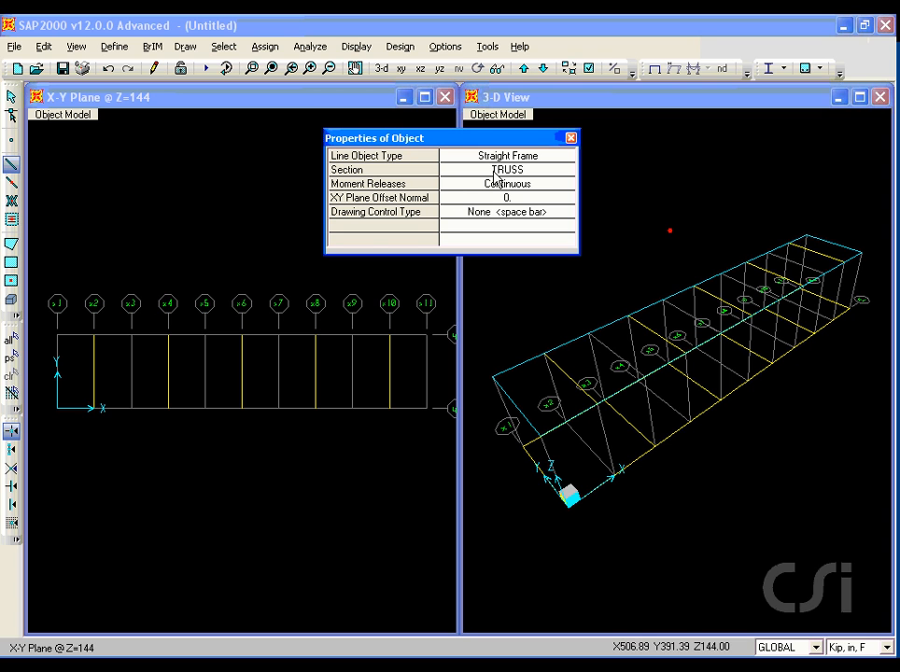
{"action": "left_click", "coordinate": [95, 334]}
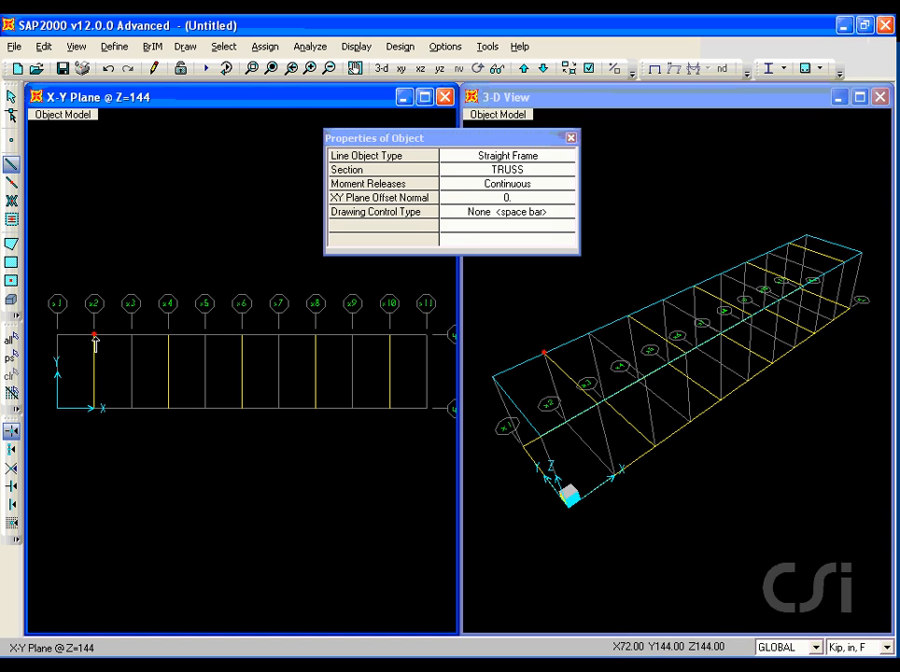
{"action": "left_click", "coordinate": [391, 334]}
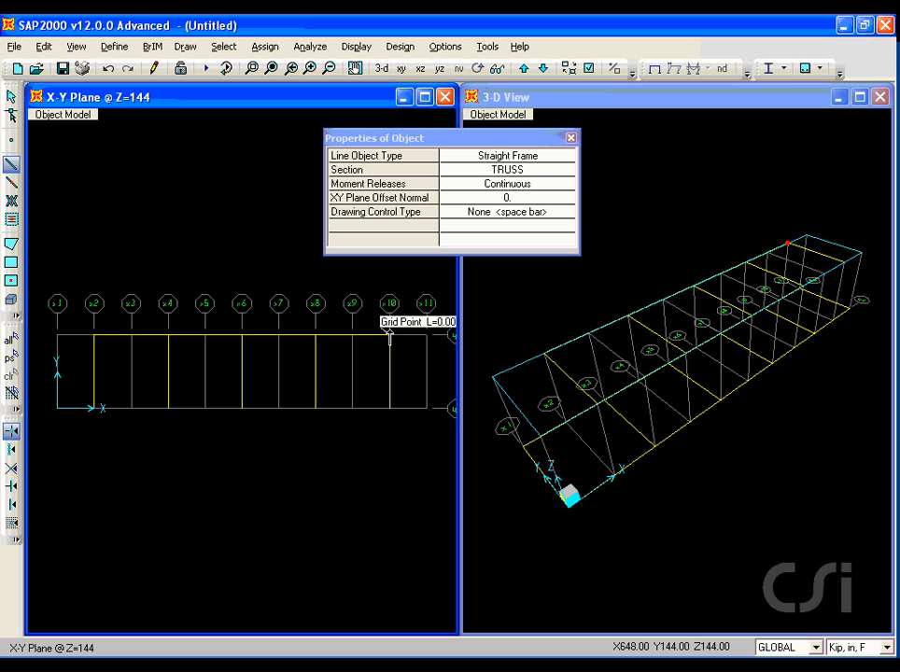
{"action": "right_click", "coordinate": [406, 317]}
{"action": "left_click", "coordinate": [94, 408]}
{"action": "left_click", "coordinate": [390, 409]}
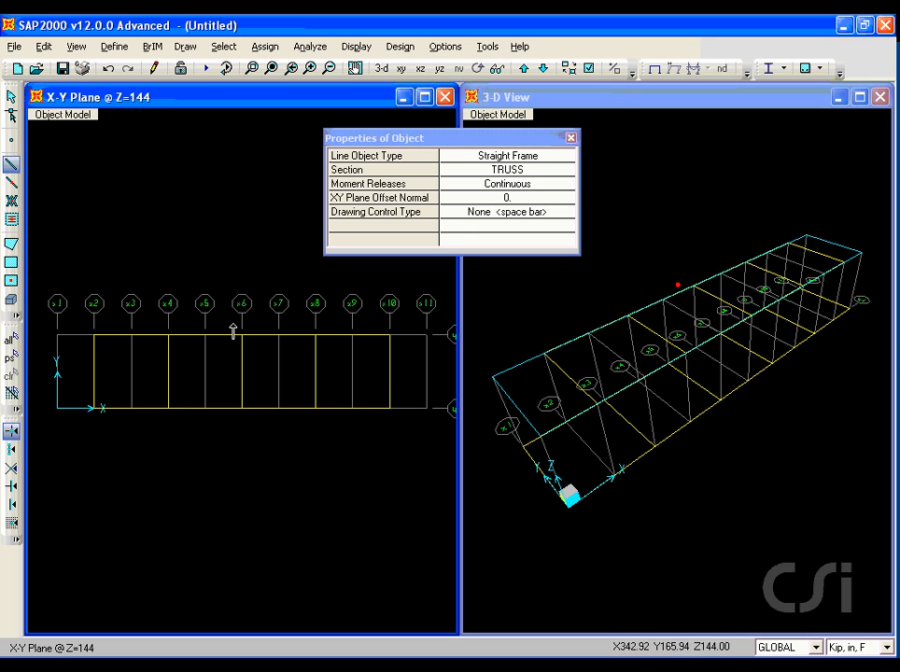
{"action": "left_click", "coordinate": [12, 97]}
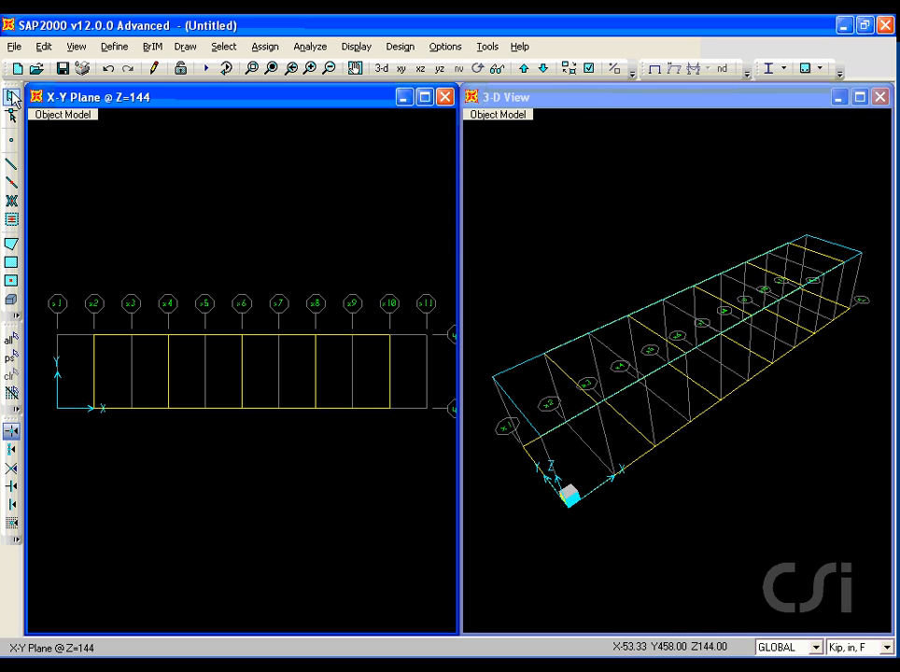
- Assign automatic frame meshing to the two longitudinal top chord members, and clear the display of assignments
{"action": "left_click", "coordinate": [113, 338]}
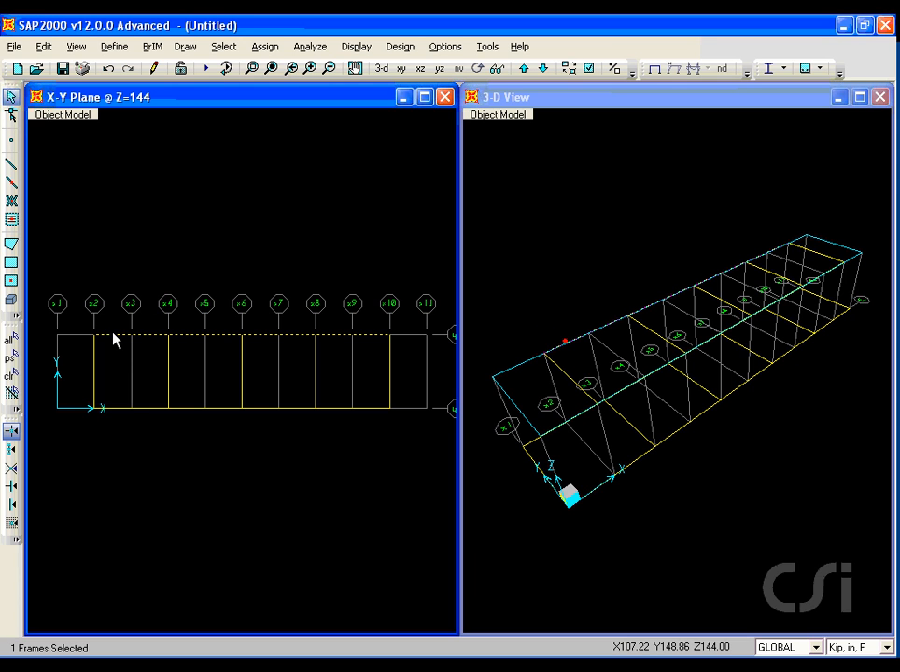
{"action": "left_click", "coordinate": [122, 407]}
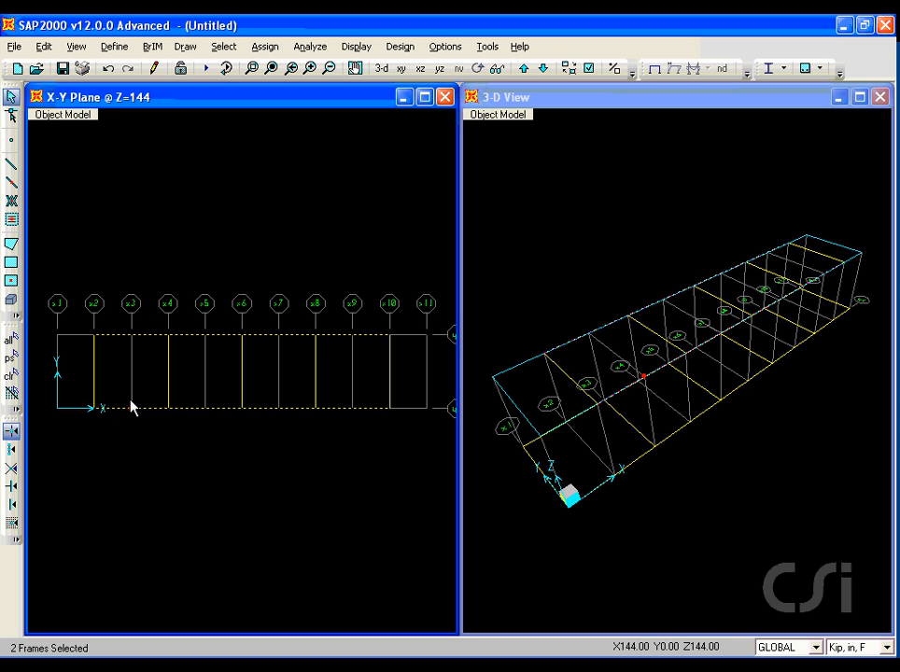
{"action": "left_click", "coordinate": [264, 52]}
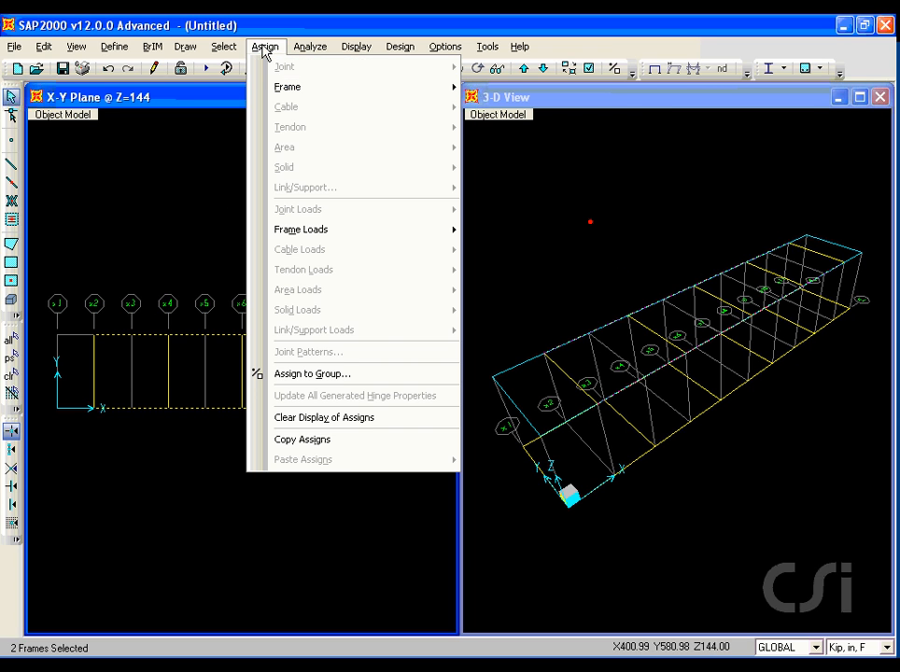
{"action": "mouse_move", "coordinate": [271, 87]}
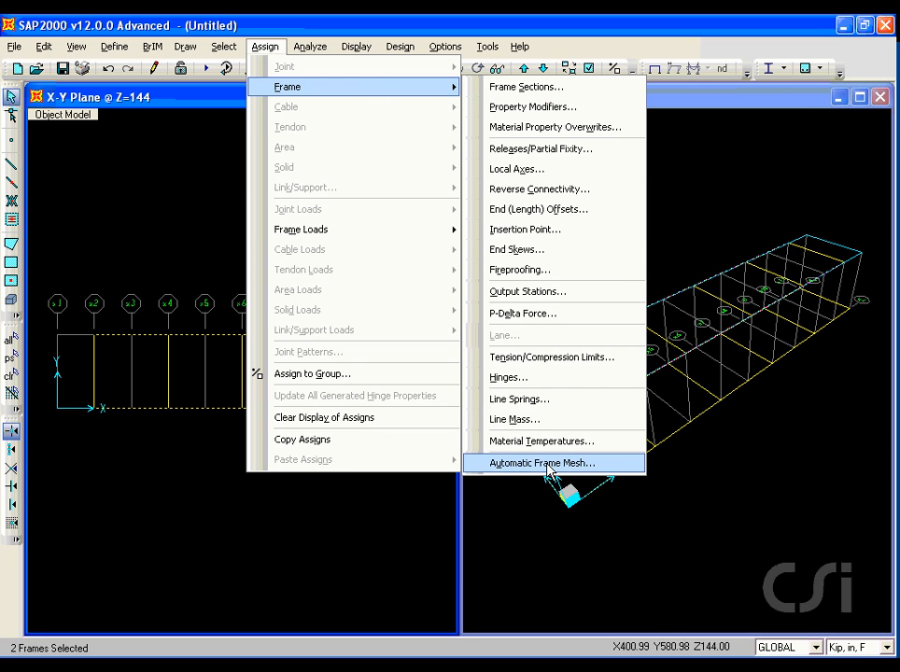
{"action": "left_click", "coordinate": [500, 466]}
{"action": "left_click", "coordinate": [311, 310]}
{"action": "left_click", "coordinate": [480, 431]}
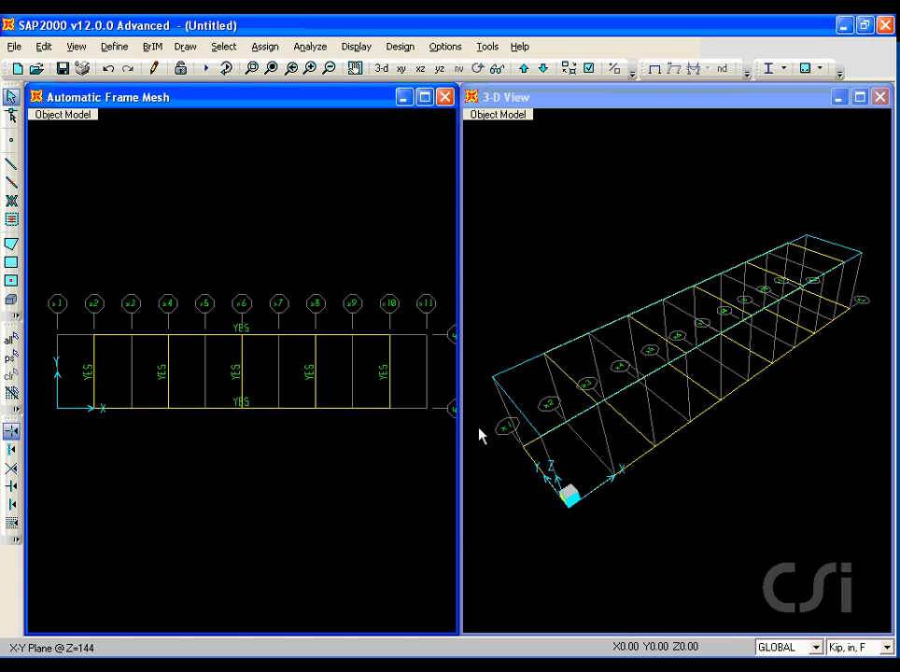
{"action": "left_click", "coordinate": [267, 49]}
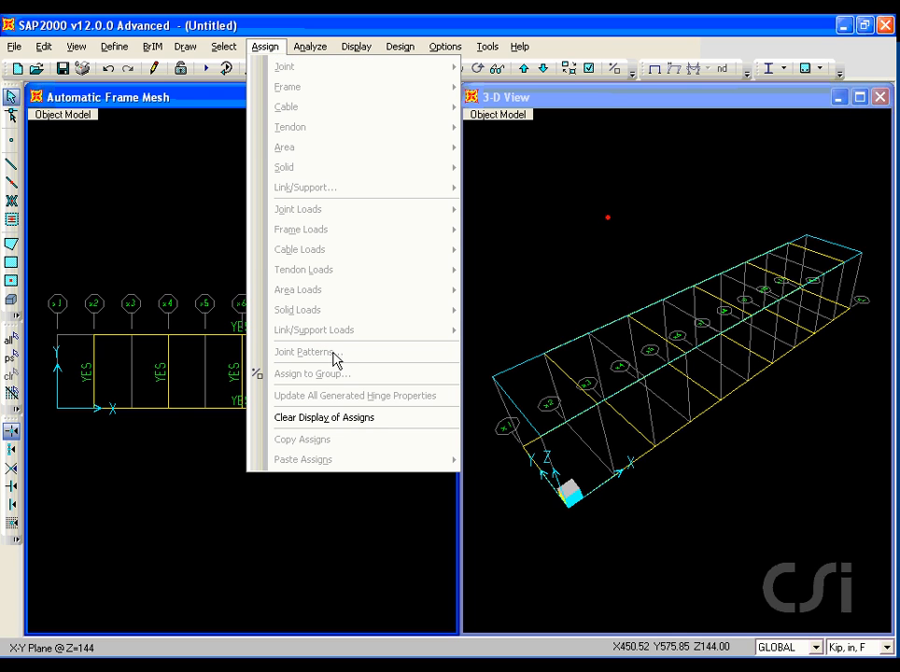
{"action": "left_click", "coordinate": [365, 422]}
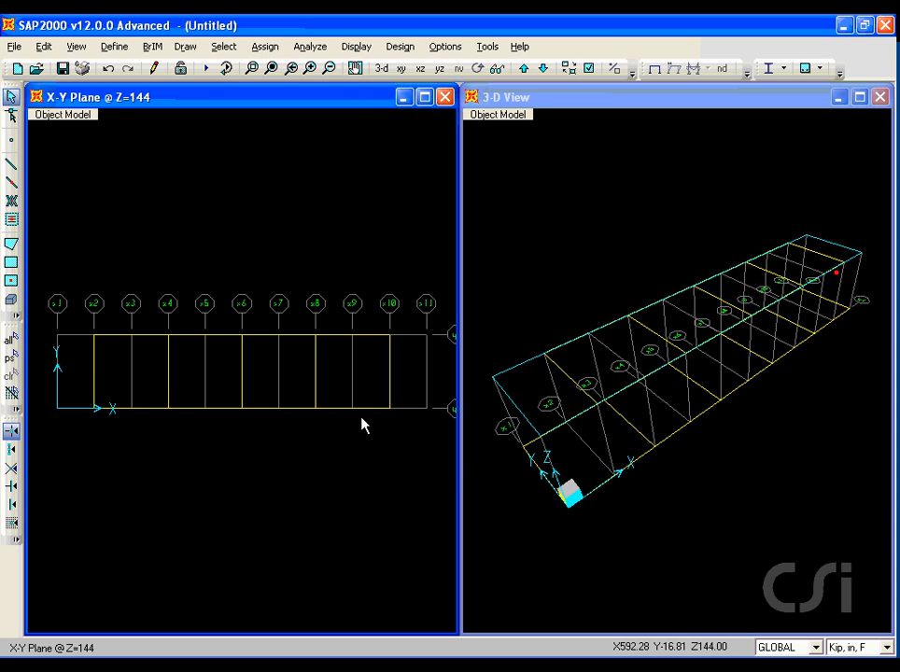
- On the X-Z plane at Y=0, draw two TRUSS diagonals from the bottom at x1 up to x2 and down to x3
{"action": "left_click", "coordinate": [420, 71]}
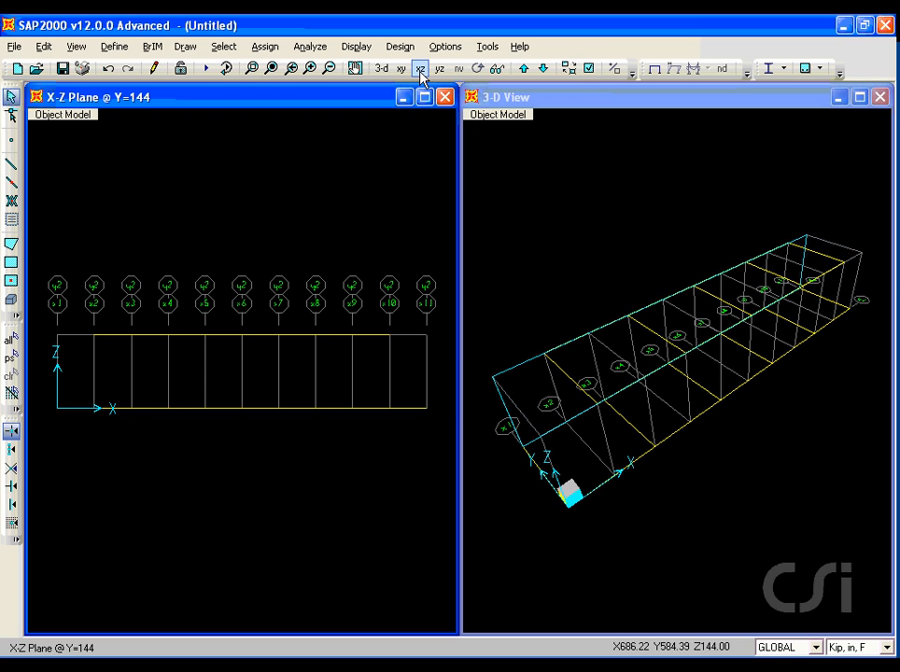
{"action": "left_click", "coordinate": [524, 69]}
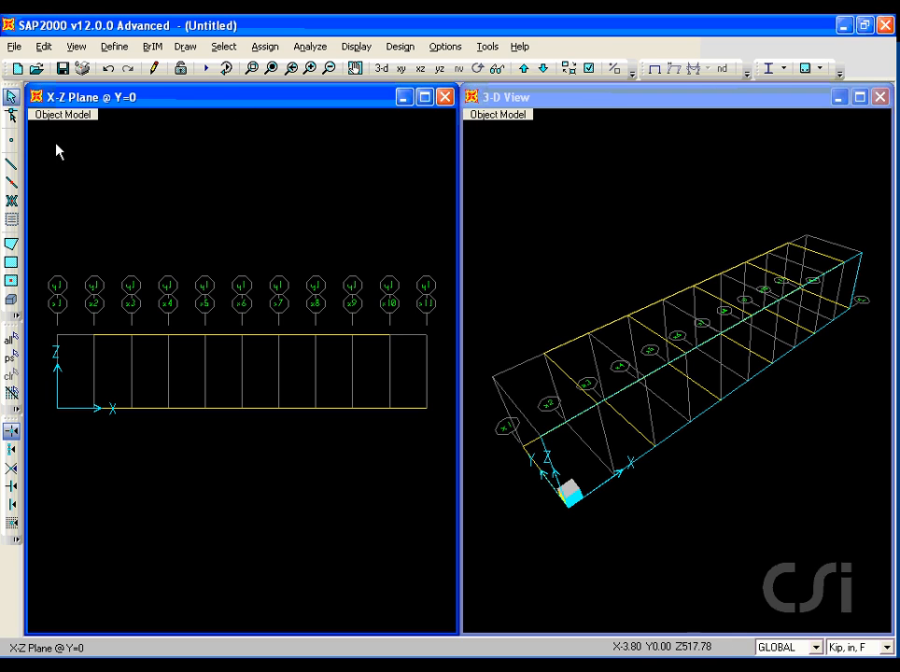
{"action": "left_click", "coordinate": [12, 166]}
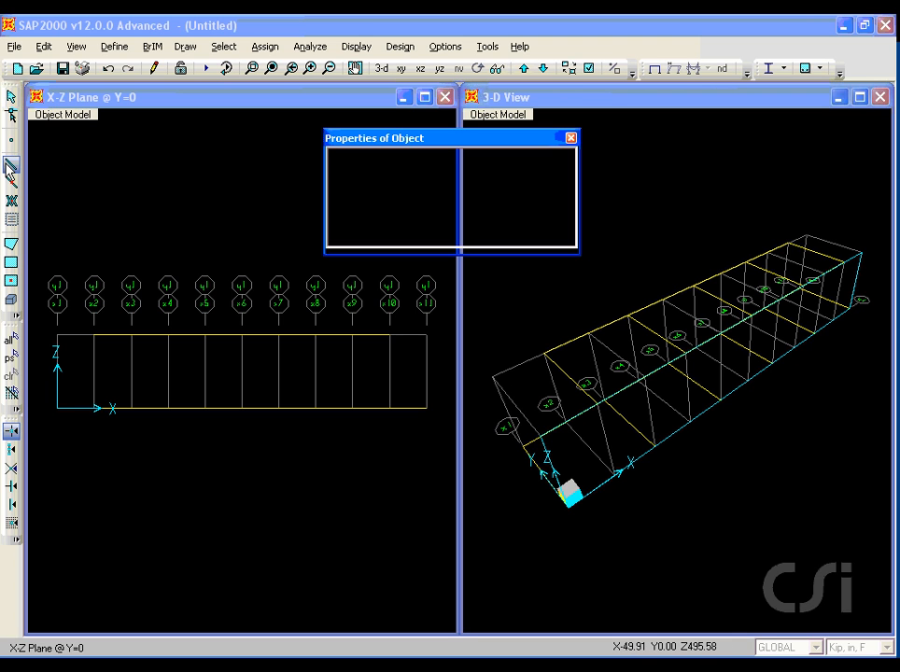
{"action": "left_click", "coordinate": [58, 407]}
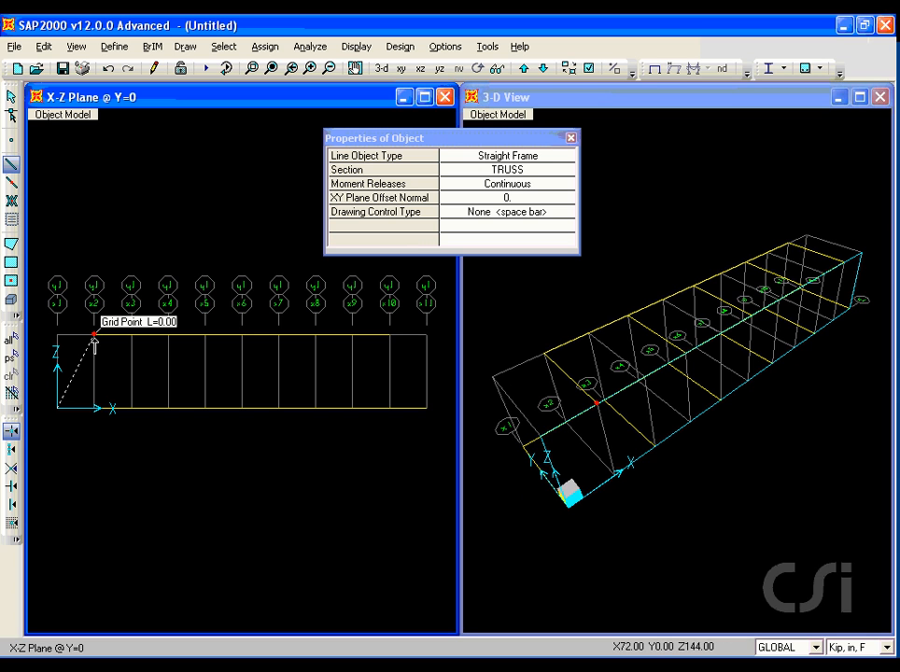
{"action": "left_click", "coordinate": [94, 334]}
{"action": "left_click", "coordinate": [131, 407]}
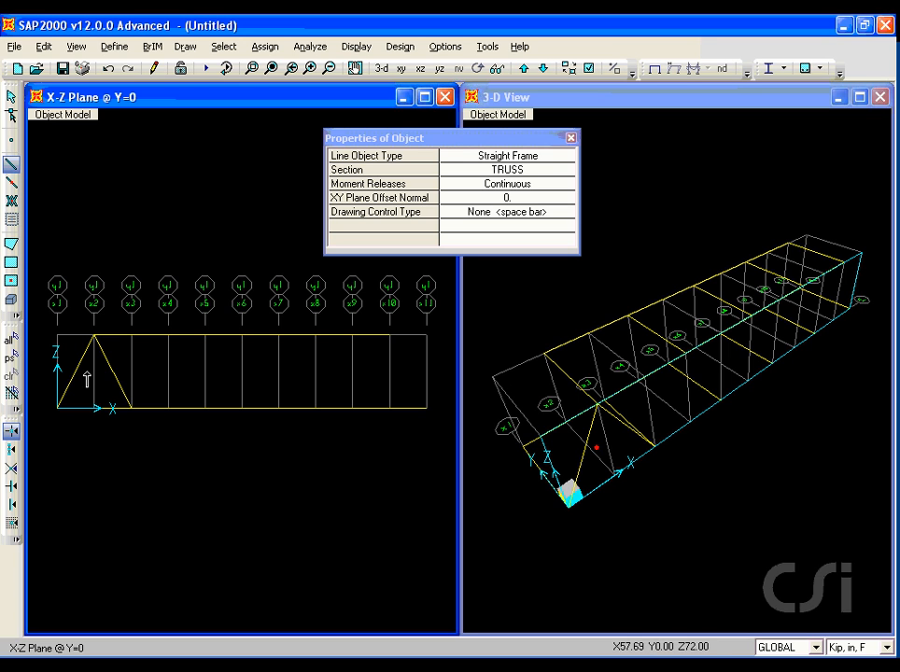
{"action": "left_click", "coordinate": [11, 97]}
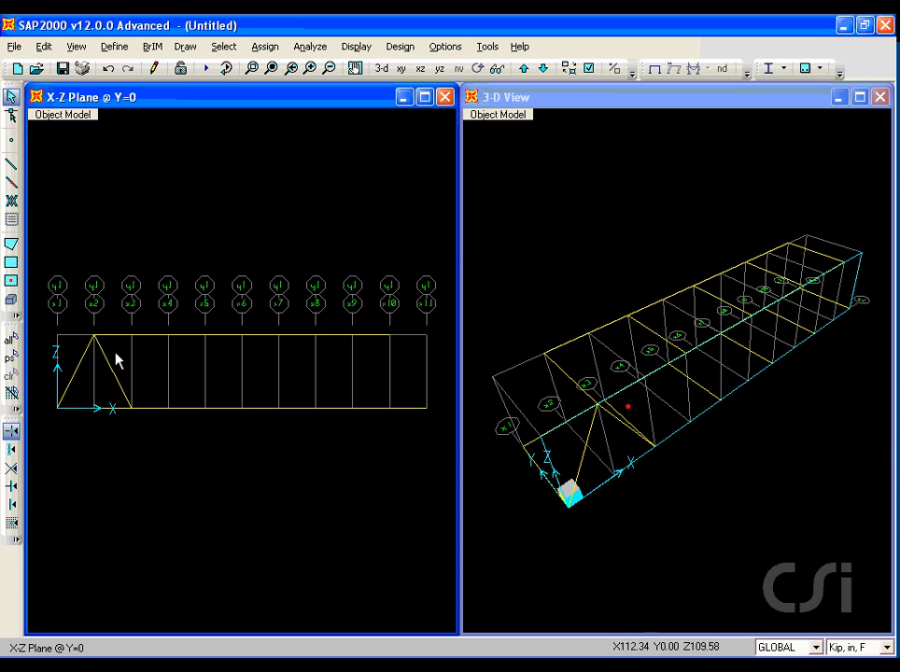
- Select the two diagonals and replicate them linearly with dx 144, dy 0 and number 4
{"action": "left_click_drag", "start_coordinate": [120, 359], "coordinate": [66, 358]}
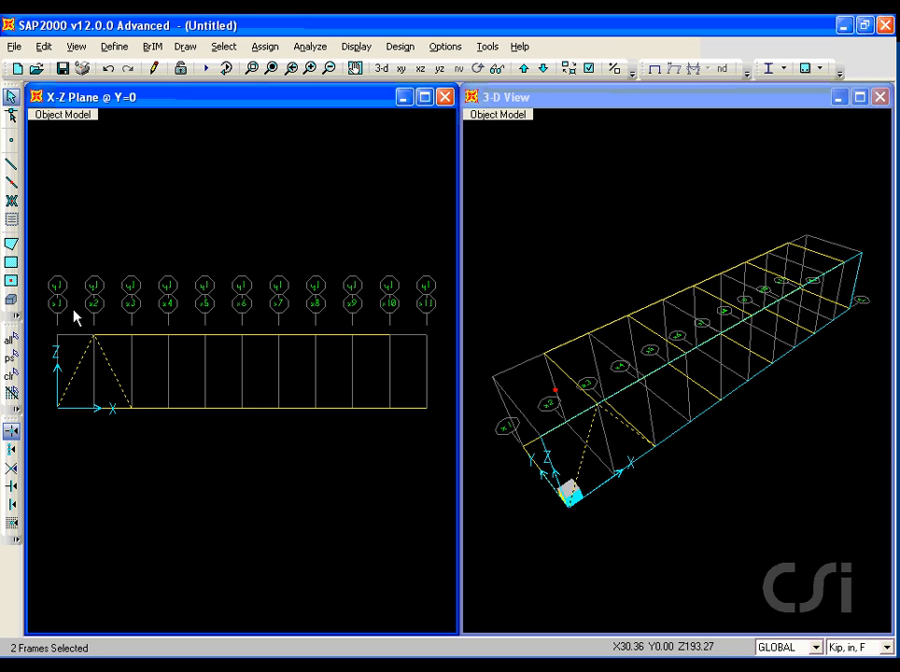
{"action": "left_click", "coordinate": [43, 47]}
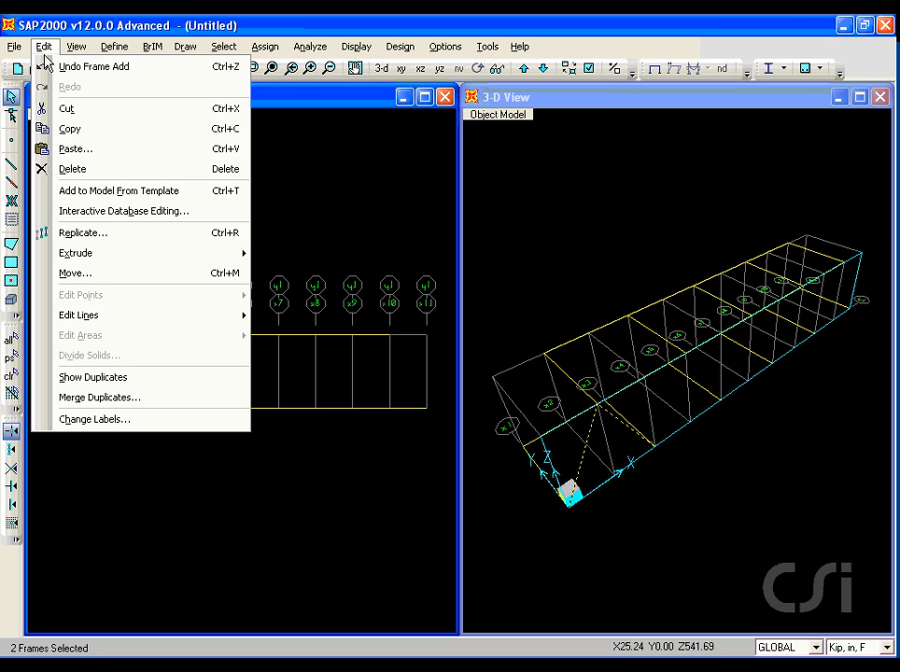
{"action": "left_click", "coordinate": [85, 234]}
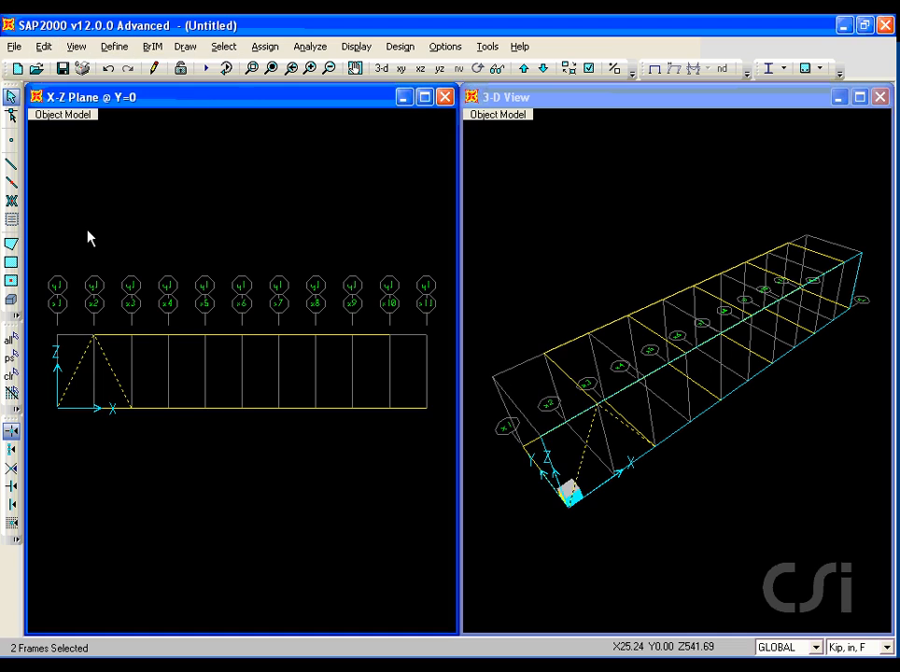
{"action": "double_click", "coordinate": [361, 276]}
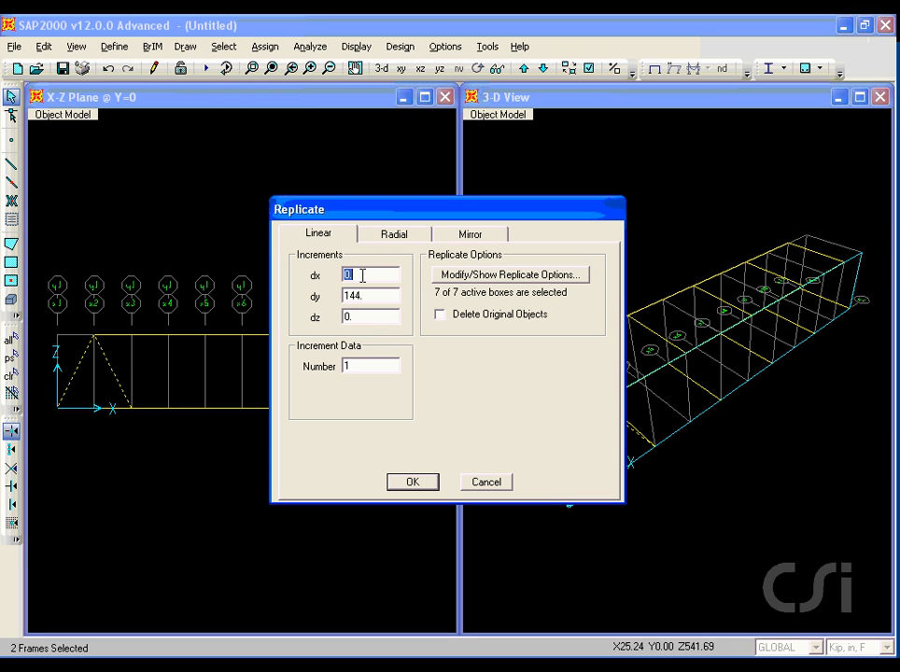
{"action": "double_click", "coordinate": [362, 296]}
{"action": "type", "text": "0"}
{"action": "left_click", "coordinate": [412, 481]}
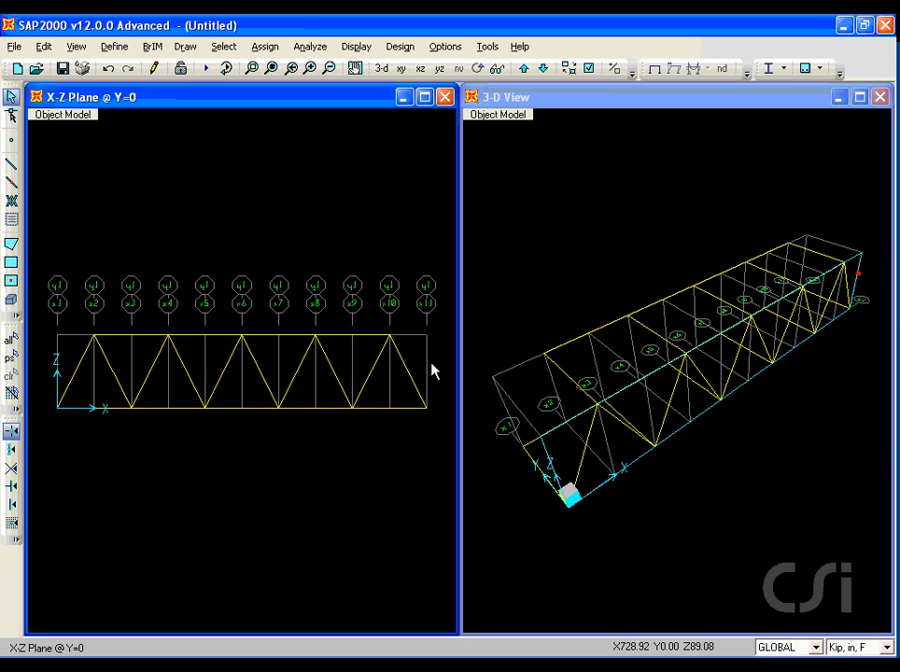
- Select all ten diagonals at Y=0 and release Moment 33 (Major) at both their start and end
{"action": "left_click_drag", "start_coordinate": [430, 361], "coordinate": [66, 363]}
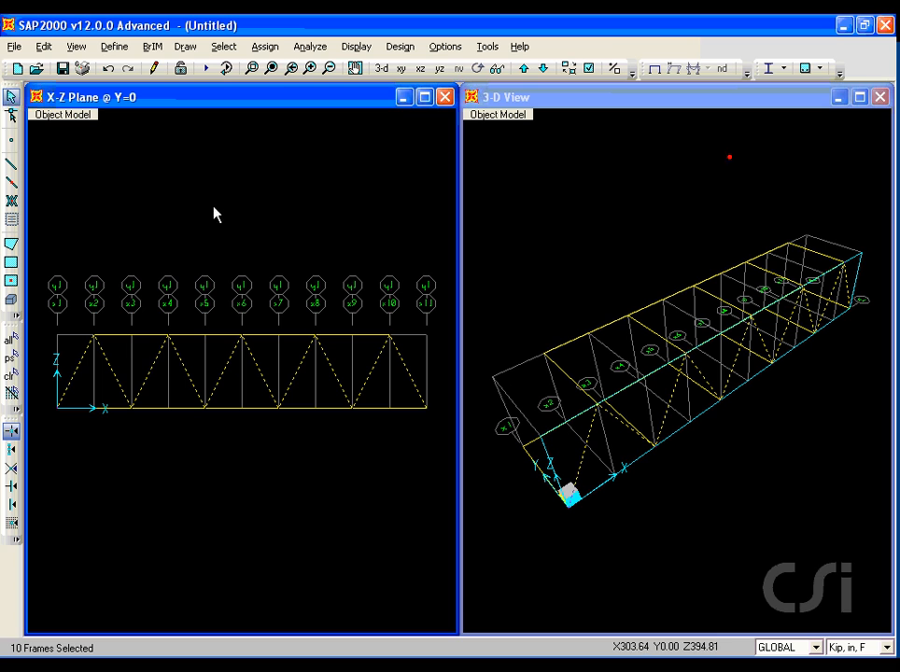
{"action": "left_click", "coordinate": [266, 46]}
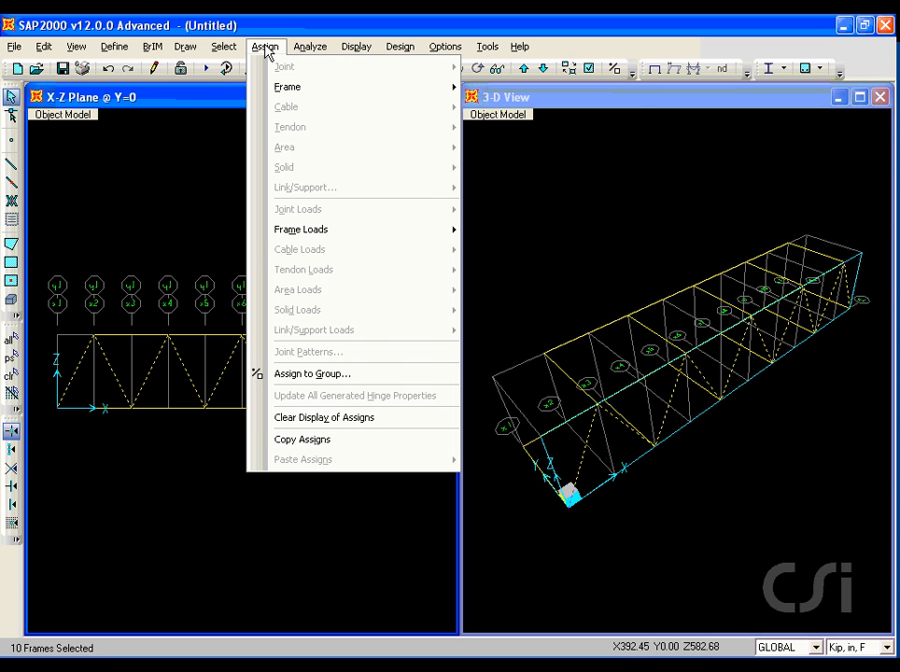
{"action": "mouse_move", "coordinate": [274, 90]}
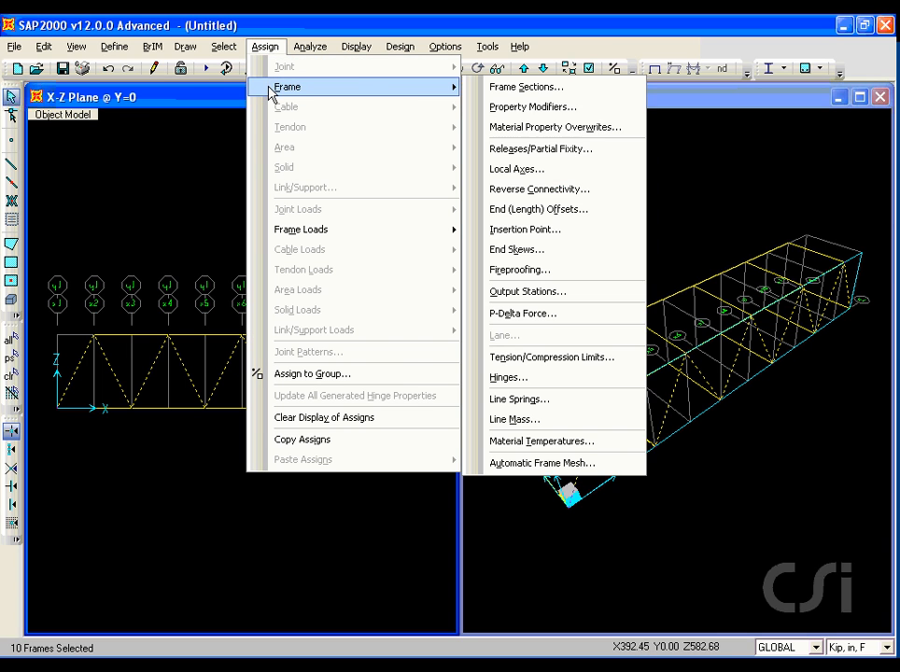
{"action": "left_click", "coordinate": [538, 153]}
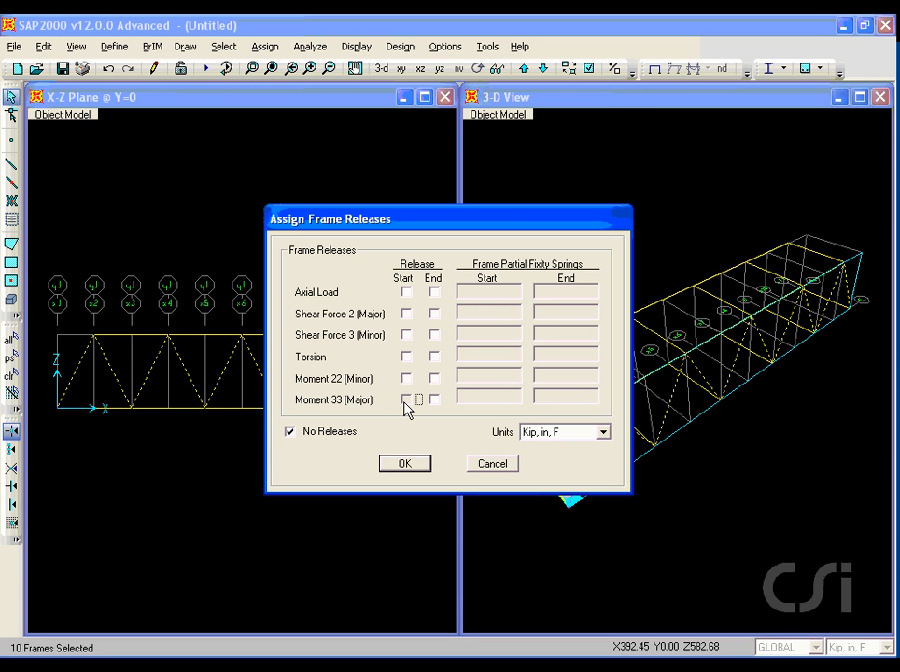
{"action": "left_click", "coordinate": [407, 399]}
{"action": "left_click", "coordinate": [435, 400]}
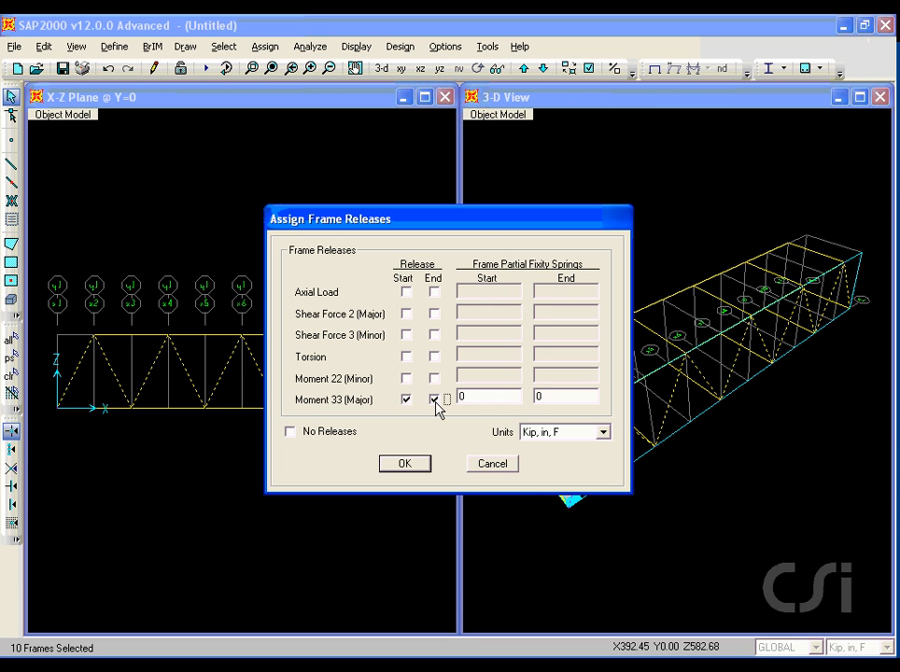
{"action": "left_click", "coordinate": [416, 464]}
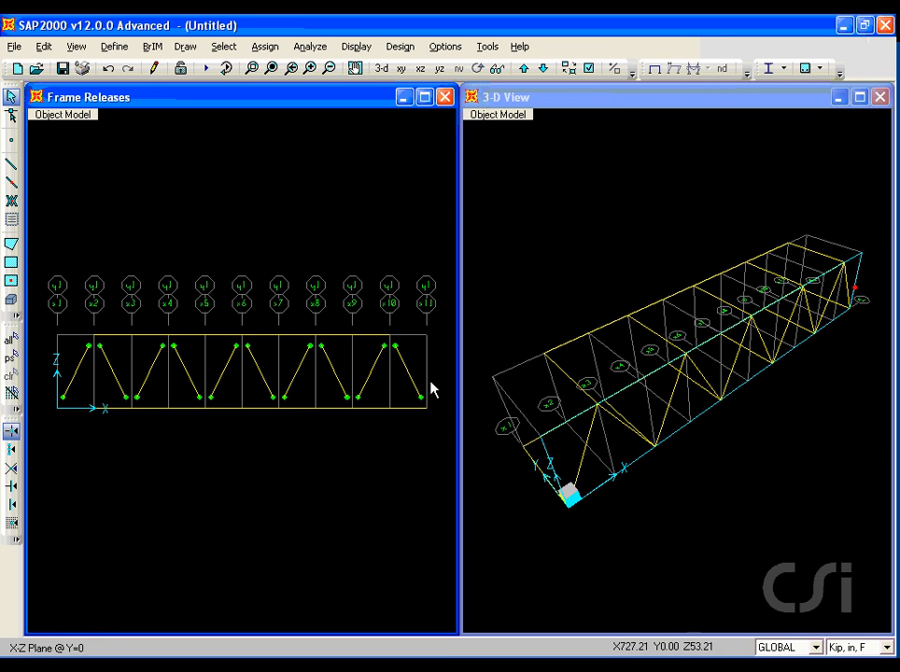
- Select the ten diagonals at Y=0 and replicate them linearly with dx 0, dy 144 and number 1
{"action": "left_click_drag", "start_coordinate": [435, 362], "coordinate": [68, 377]}
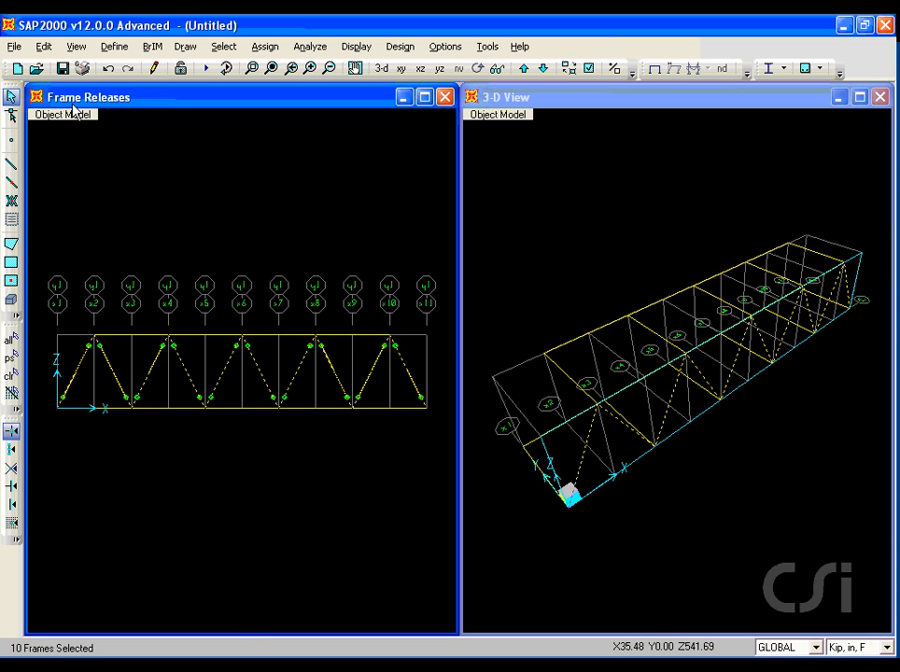
{"action": "left_click", "coordinate": [47, 46]}
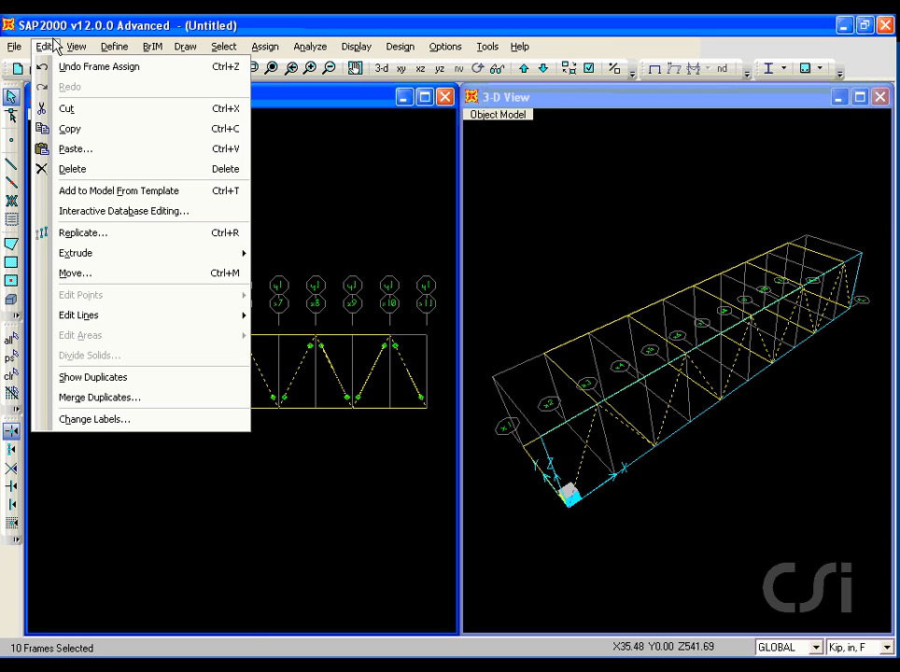
{"action": "left_click", "coordinate": [84, 234]}
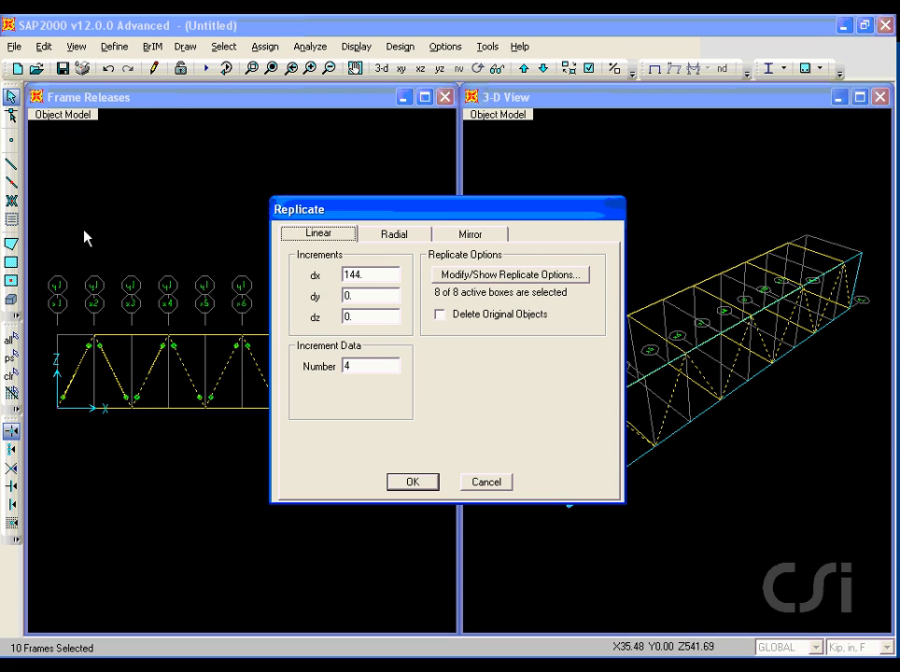
{"action": "double_click", "coordinate": [377, 272]}
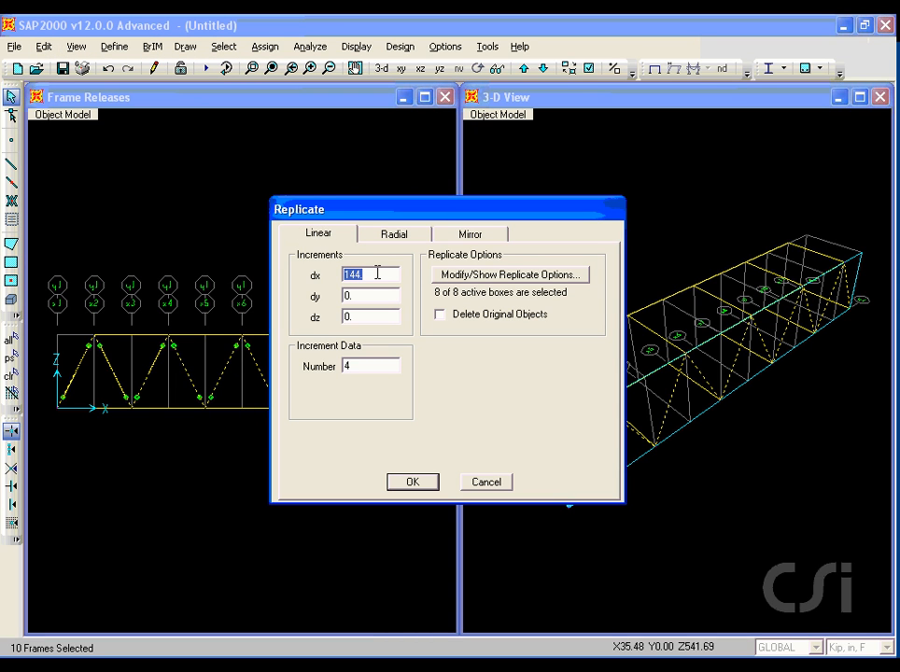
{"action": "type", "text": "0"}
{"action": "double_click", "coordinate": [370, 296]}
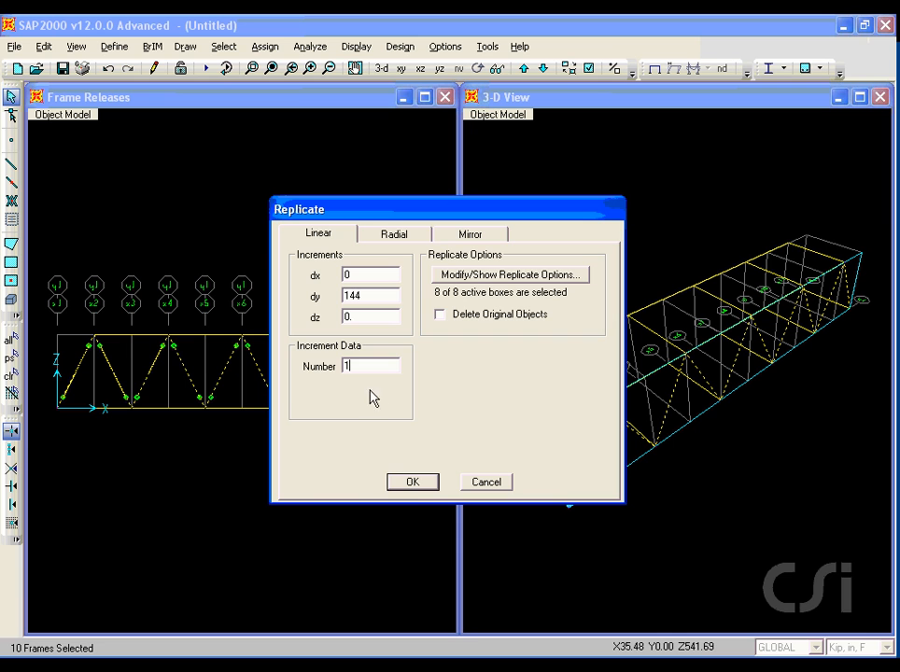
{"action": "left_click", "coordinate": [412, 482]}
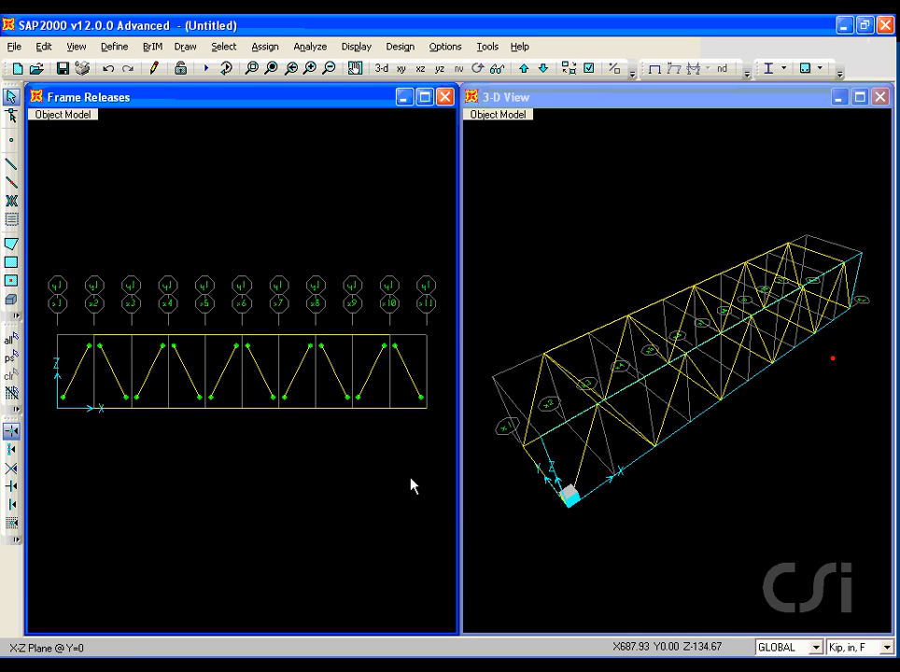
- Clear the display of frame releases and switch the plane view to the X-Y plane at Z=0
{"action": "left_click", "coordinate": [266, 48]}
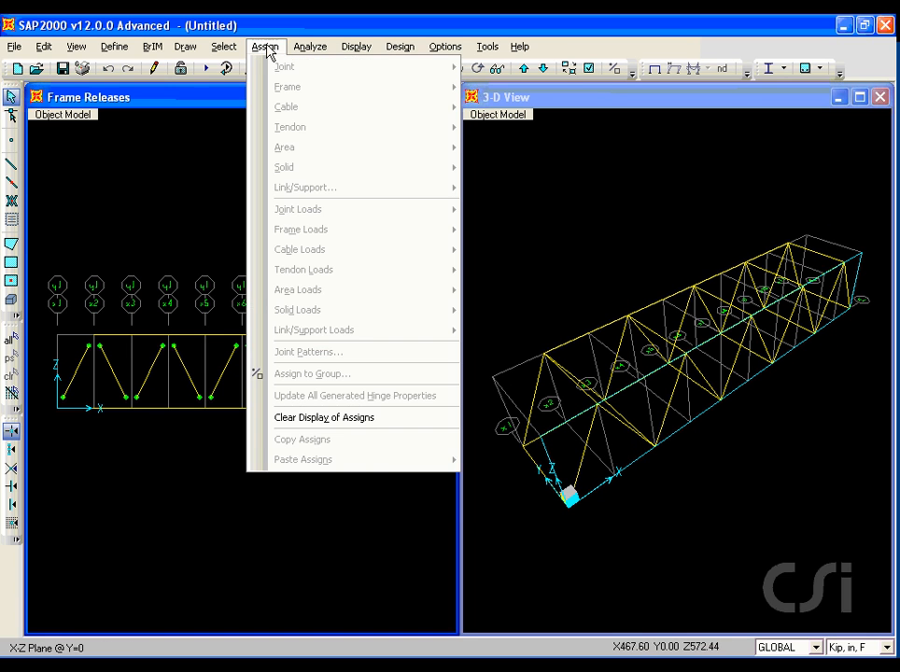
{"action": "left_click", "coordinate": [352, 420]}
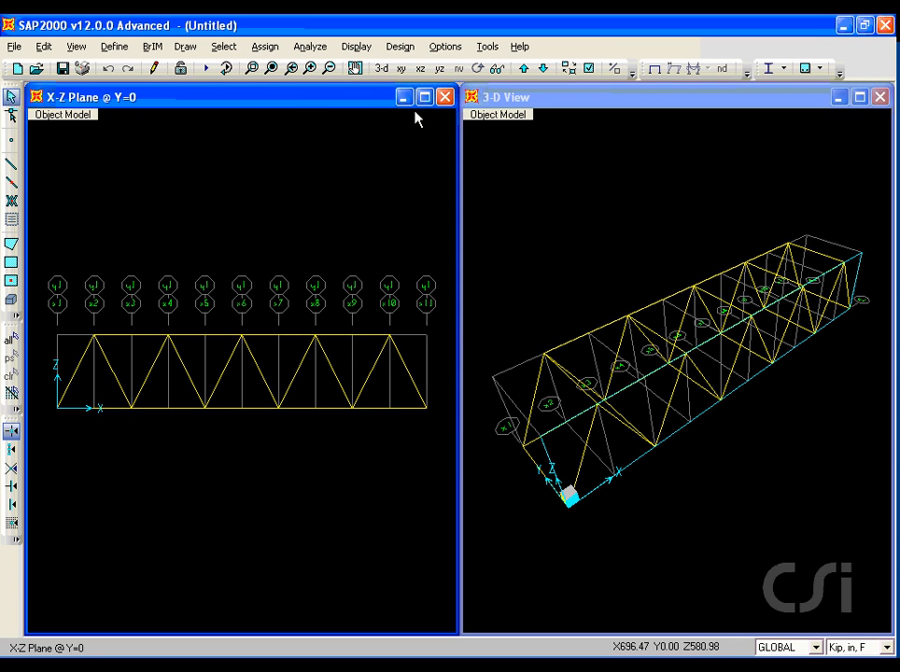
{"action": "left_click", "coordinate": [402, 71]}
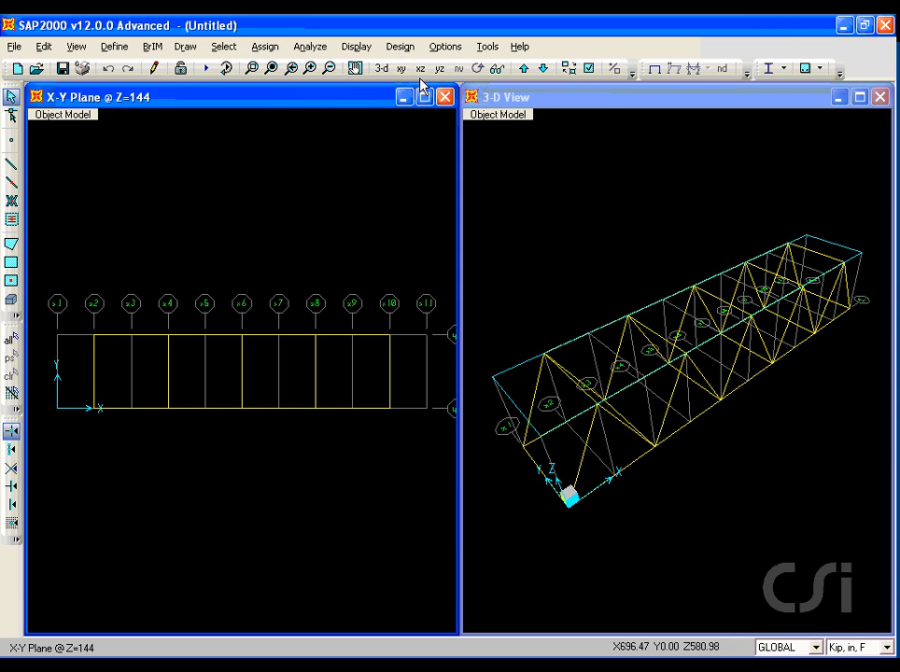
{"action": "left_click", "coordinate": [543, 69]}
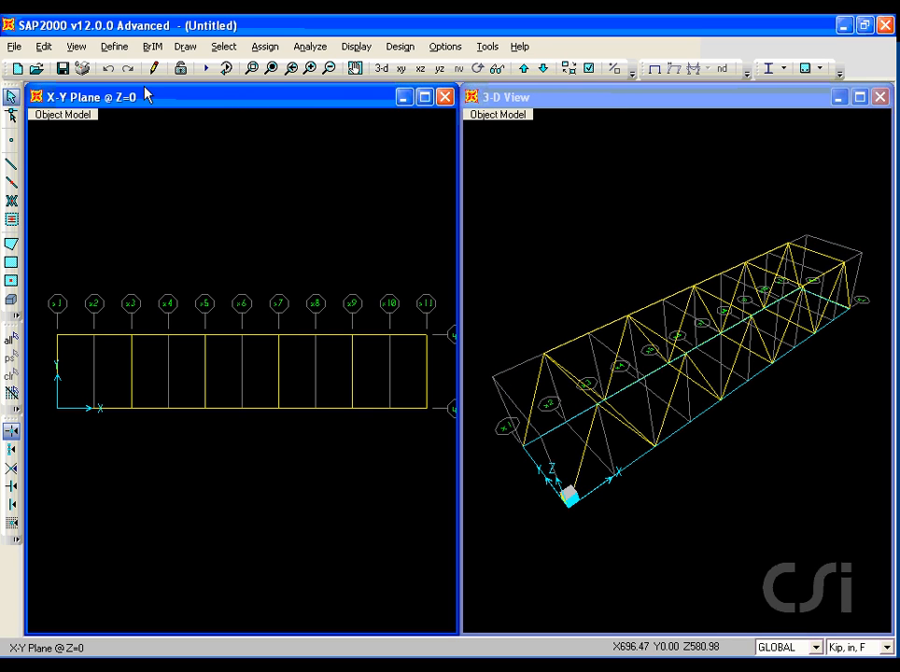
- Define a thin shell area section named DECK with material 4000Psi and a membrane thickness of 5 in
{"action": "left_click", "coordinate": [116, 47]}
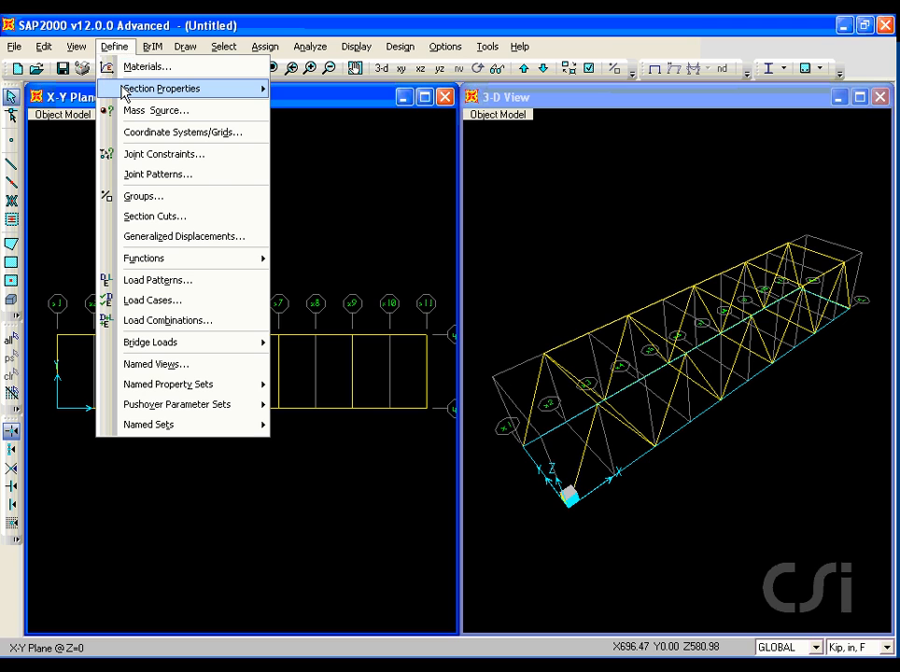
{"action": "mouse_move", "coordinate": [125, 93]}
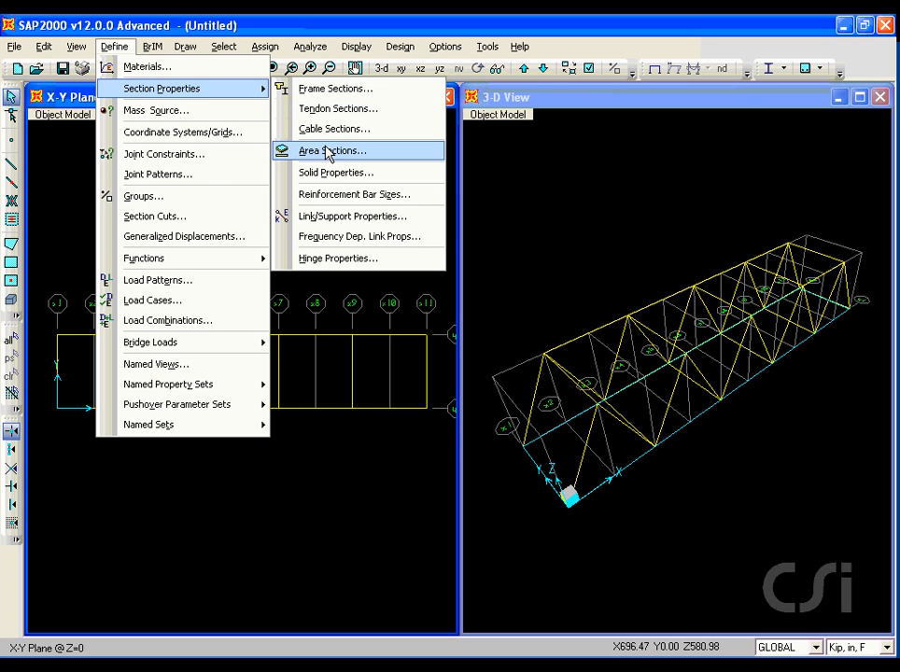
{"action": "left_click", "coordinate": [354, 154]}
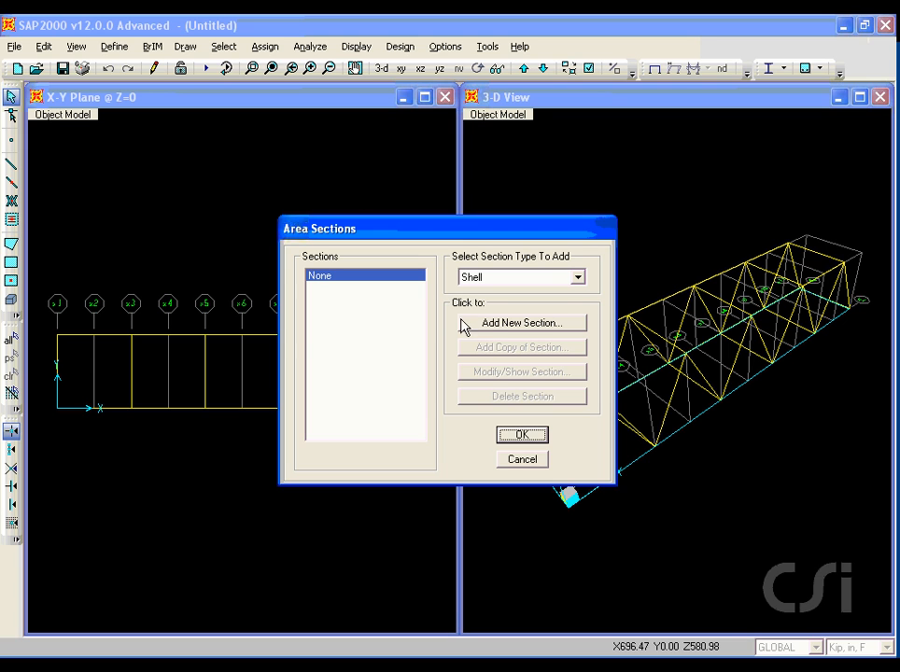
{"action": "left_click", "coordinate": [492, 323]}
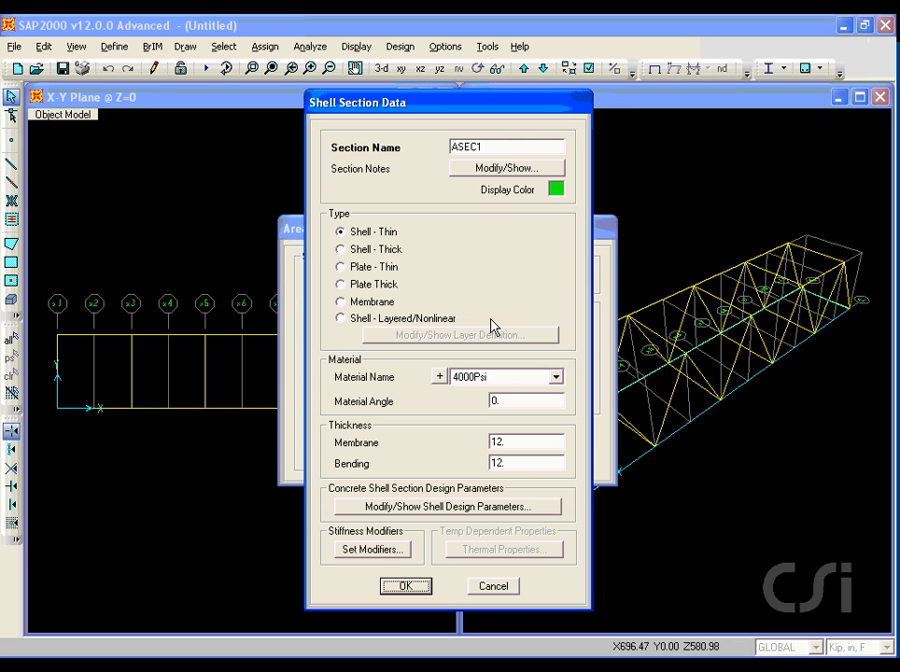
{"action": "double_click", "coordinate": [499, 145]}
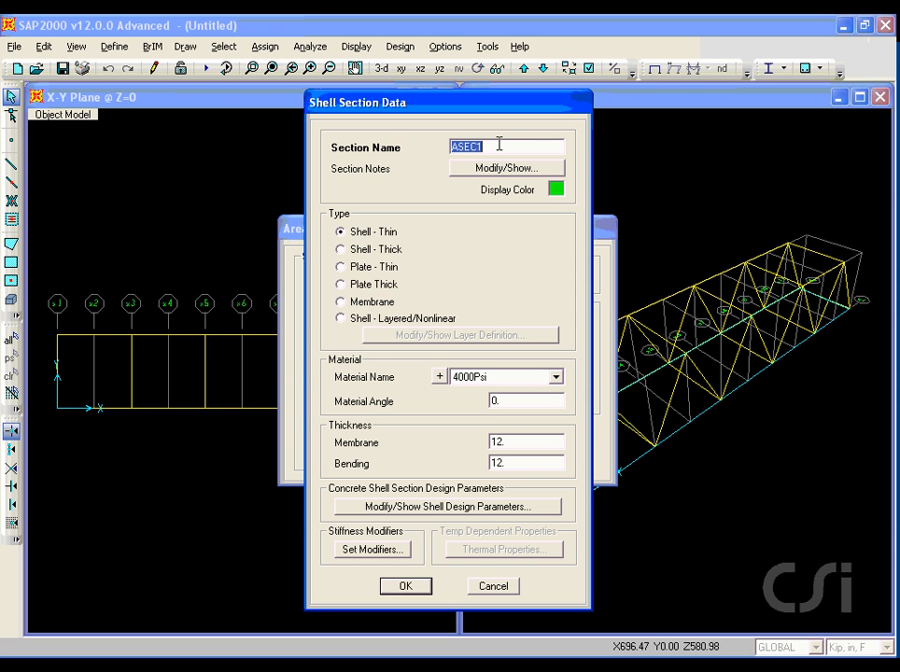
{"action": "type", "text": "DECK"}
{"action": "left_click_drag", "start_coordinate": [450, 389], "coordinate": [482, 386]}
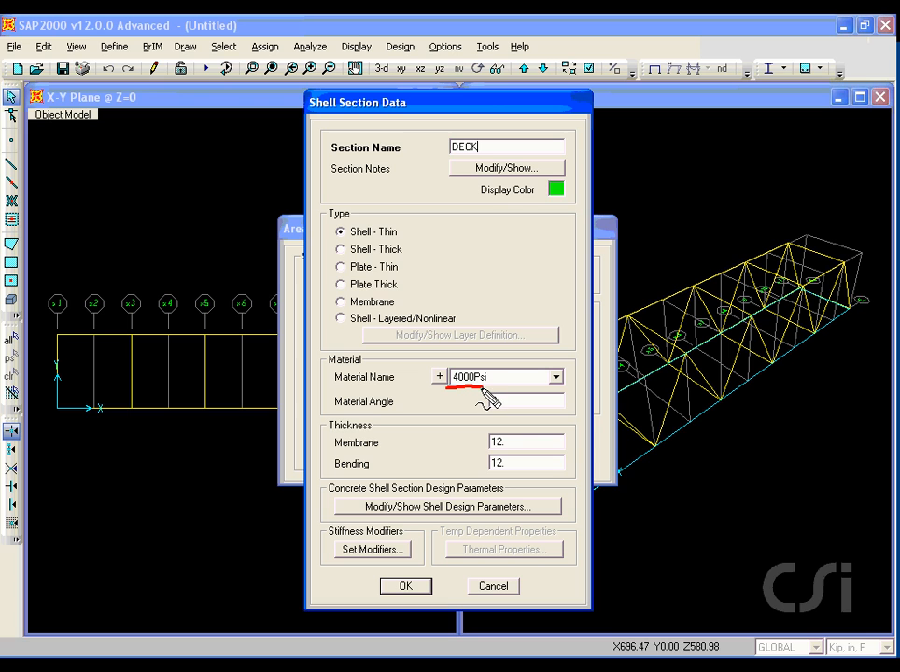
{"action": "double_click", "coordinate": [512, 441]}
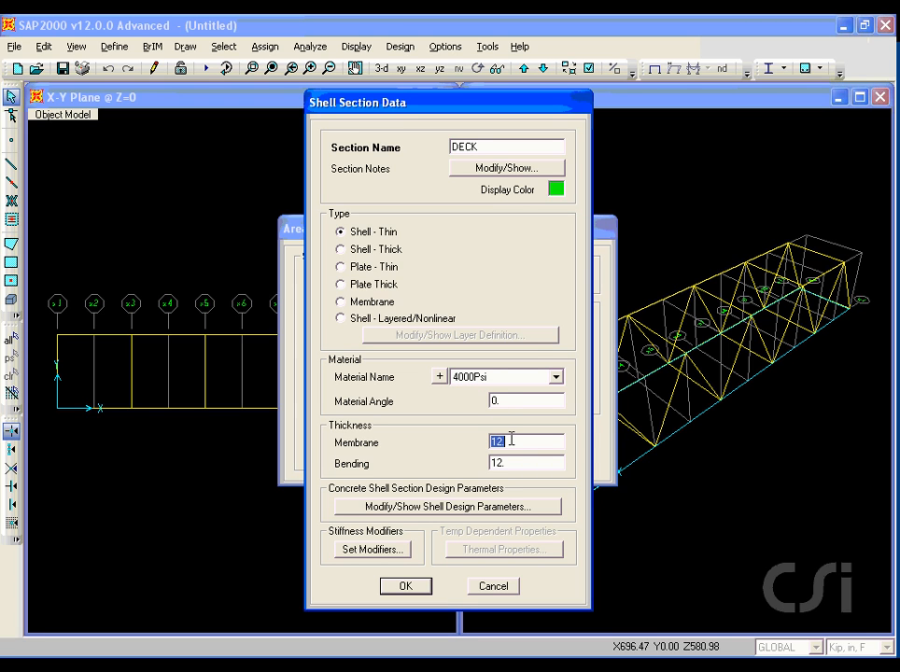
{"action": "type", "text": "5"}
{"action": "left_click", "coordinate": [410, 587]}
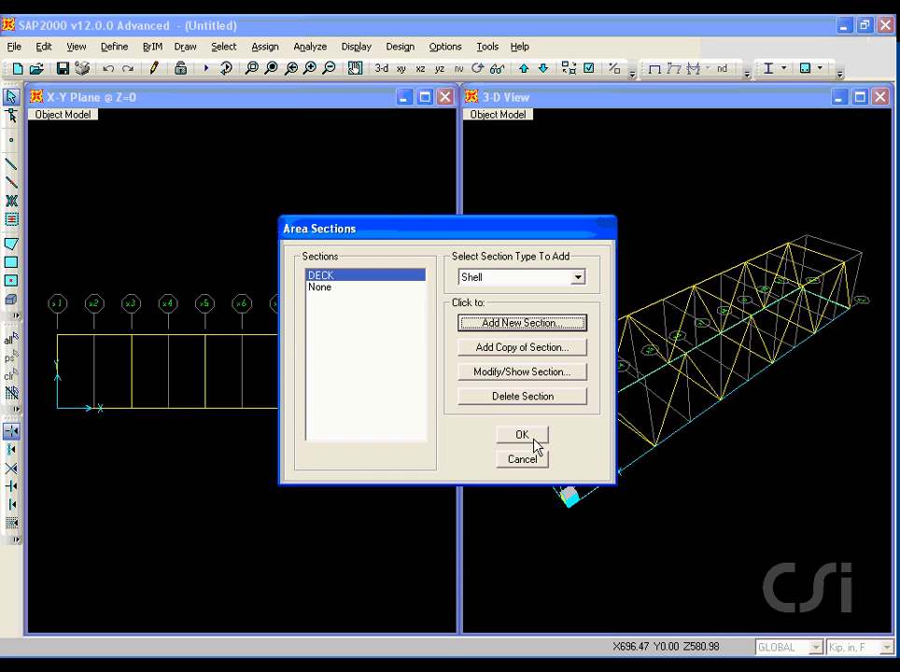
{"action": "left_click", "coordinate": [522, 435]}
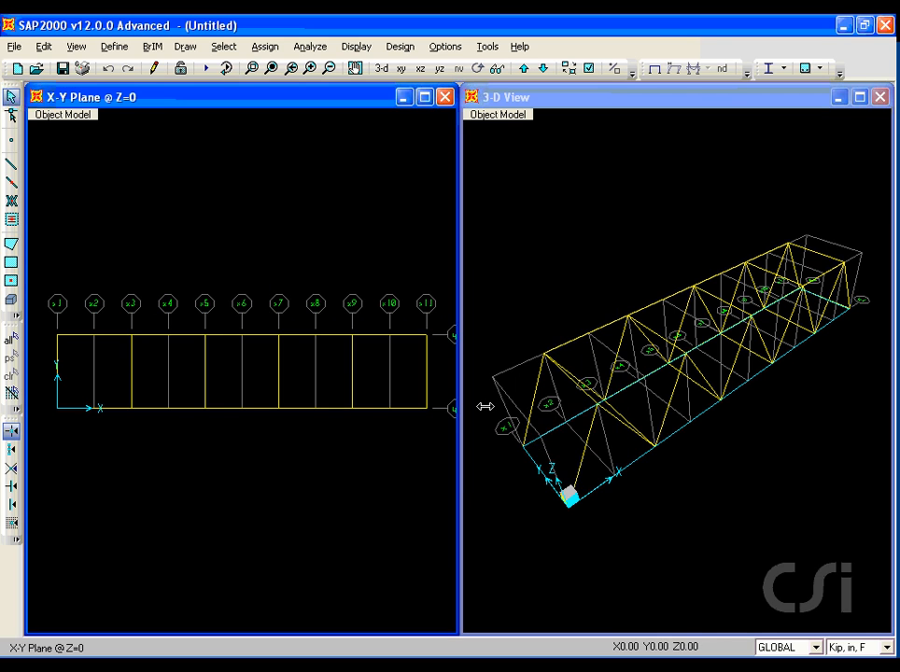
- Draw a rectangular DECK area at Z=0 from x1 at Y=144 to x11 at Y=0, covering the whole bottom plan
{"action": "left_click", "coordinate": [184, 49]}
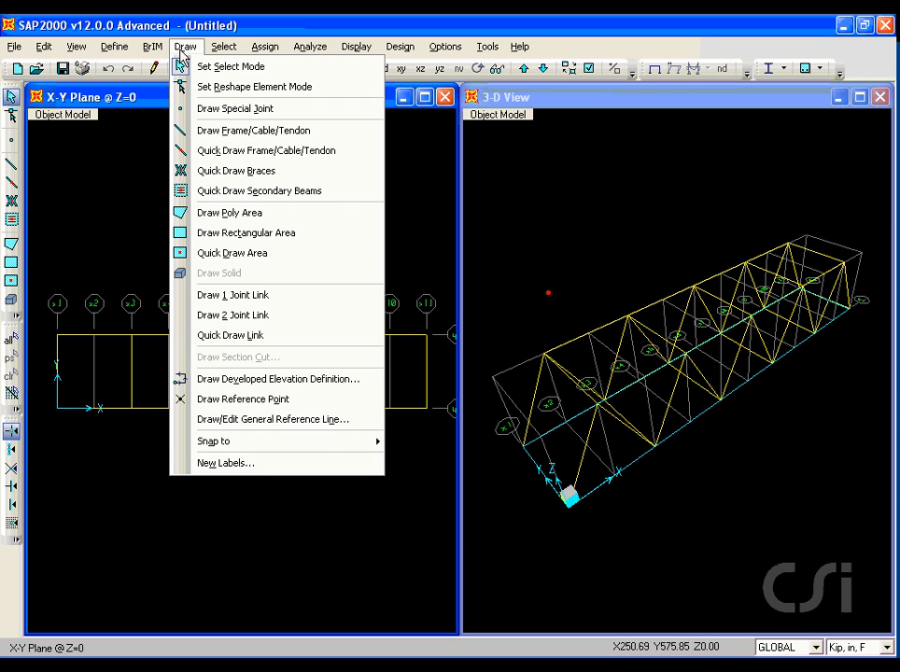
{"action": "left_click", "coordinate": [247, 234]}
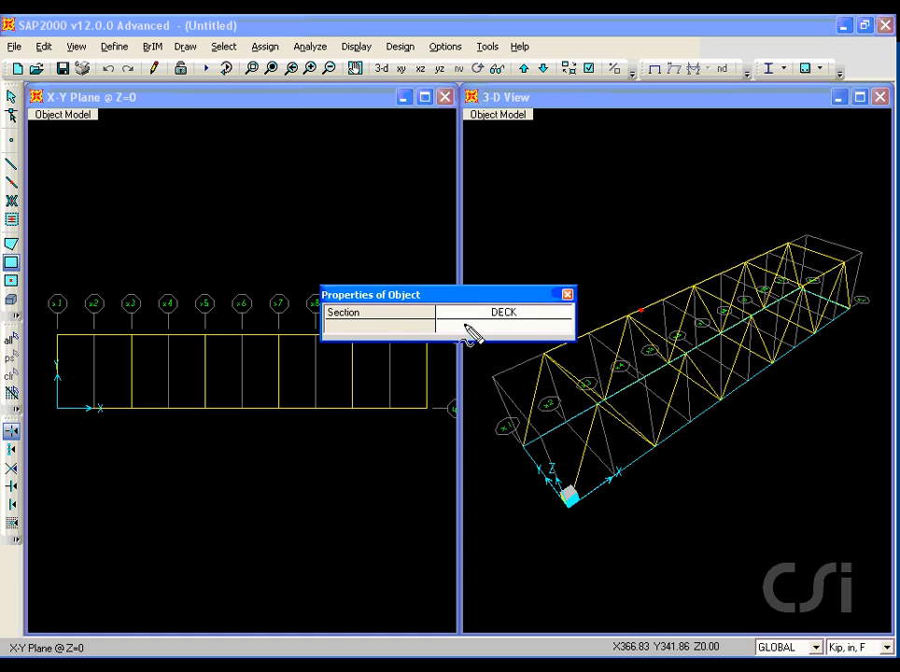
{"action": "left_click_drag", "start_coordinate": [464, 325], "coordinate": [534, 329]}
{"action": "left_click_drag", "start_coordinate": [485, 298], "coordinate": [468, 264]}
{"action": "mouse_move", "coordinate": [59, 337]}
{"action": "left_mouse_down"}
{"action": "mouse_move", "coordinate": [247, 394]}
{"action": "mouse_move", "coordinate": [425, 408]}
{"action": "left_mouse_up"}
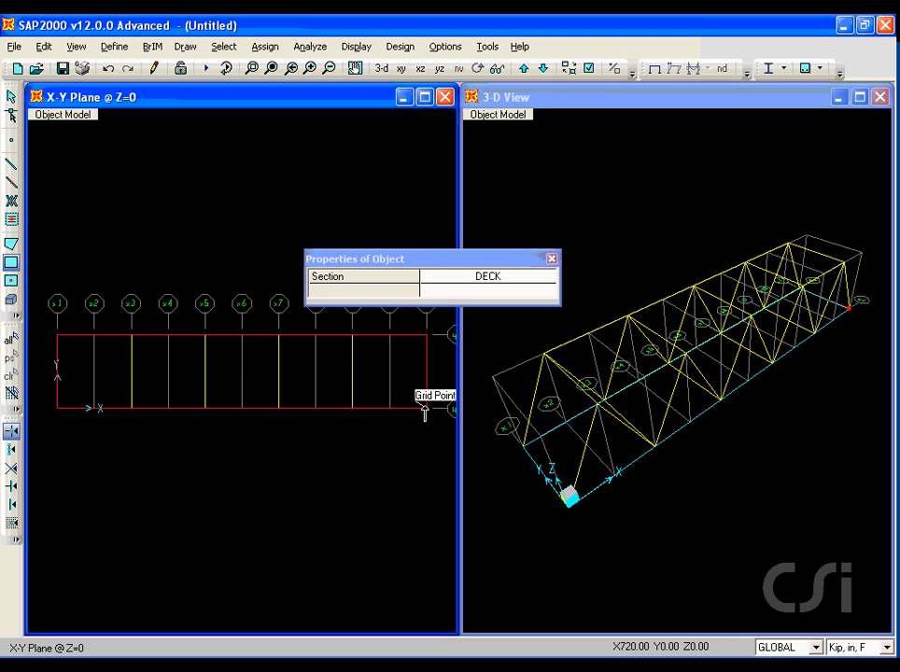
{"action": "left_click", "coordinate": [11, 97]}
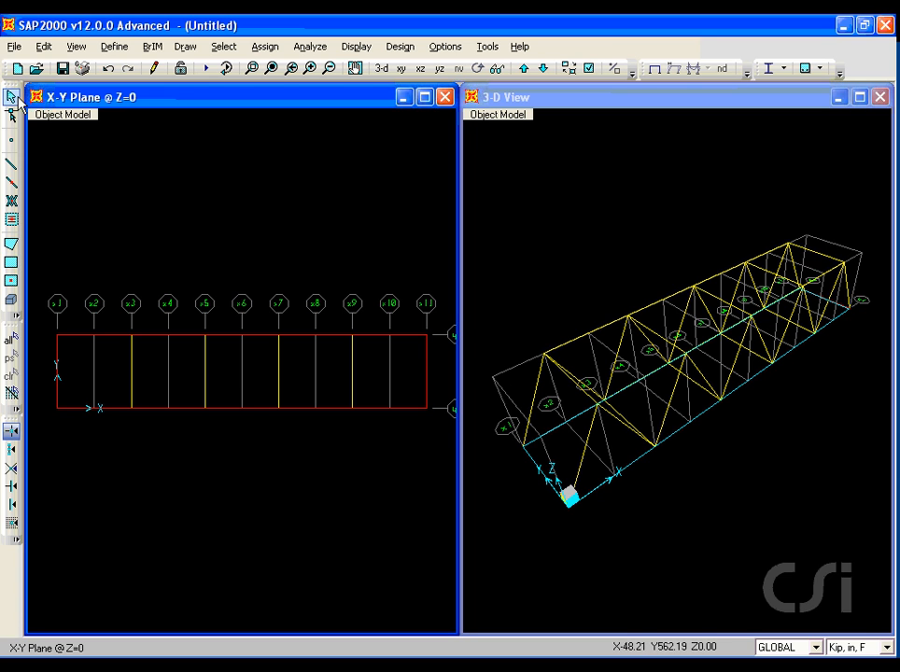
- Assign the deck area automatic meshing based on points on area edges, determined from intersections of straight line objects with the edges
{"action": "right_click", "coordinate": [181, 367]}
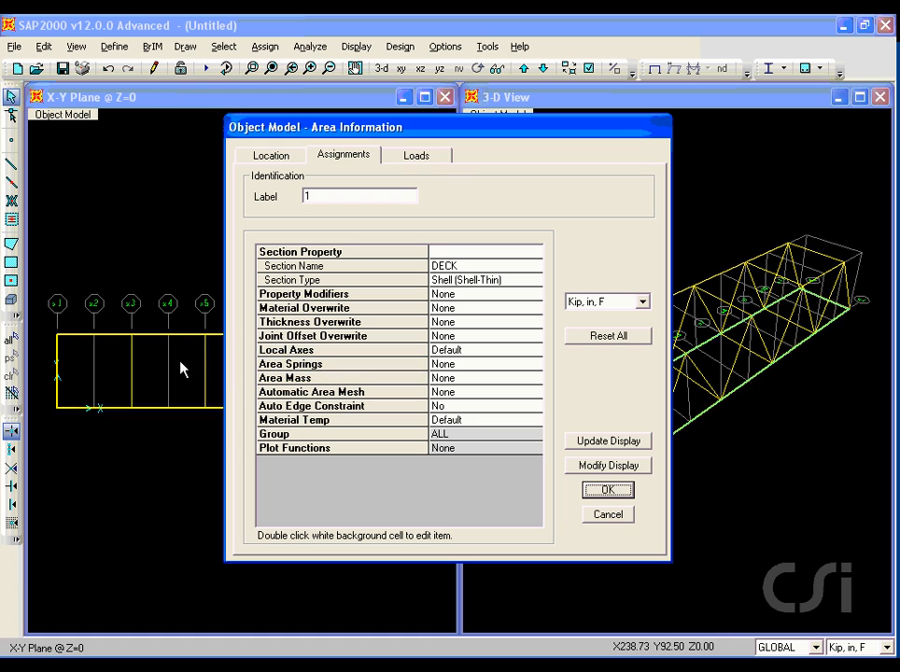
{"action": "key", "text": "ctrl+shift+d"}
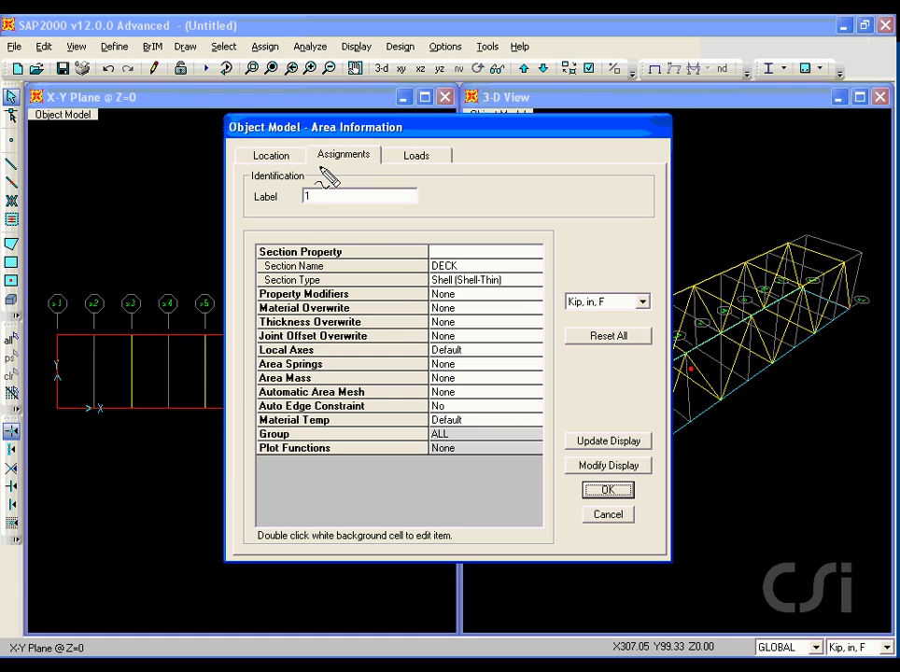
{"action": "left_click_drag", "start_coordinate": [320, 167], "coordinate": [370, 170]}
{"action": "key", "text": "Escape"}
{"action": "double_click", "coordinate": [444, 392]}
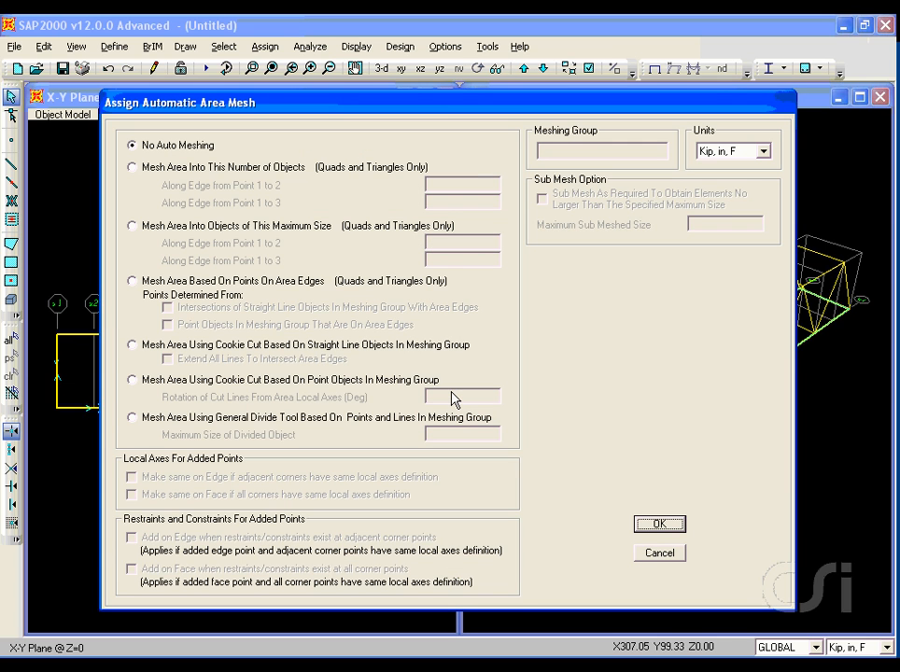
{"action": "left_click", "coordinate": [135, 284]}
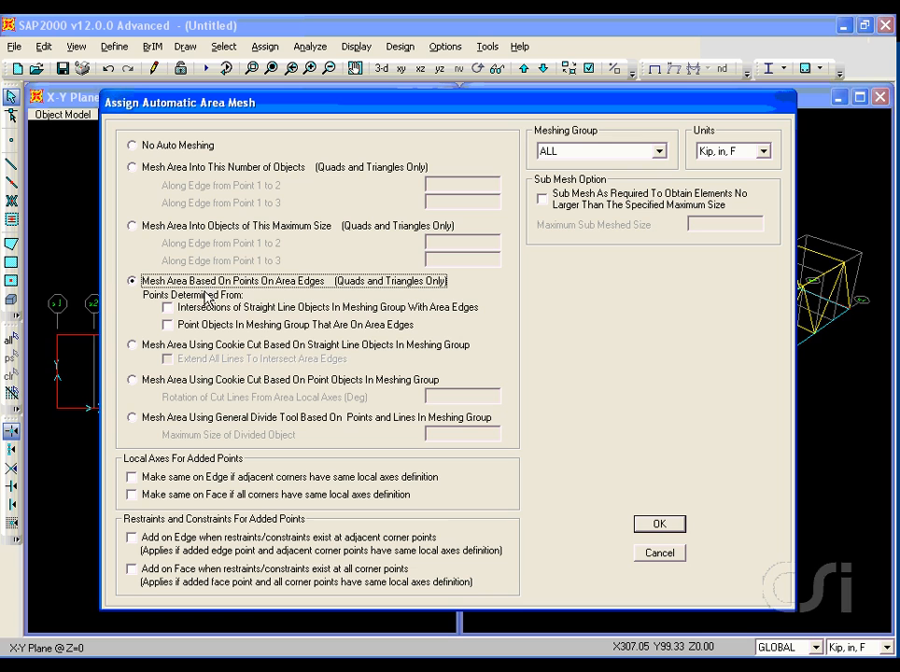
{"action": "left_click_drag", "start_coordinate": [177, 317], "coordinate": [331, 318]}
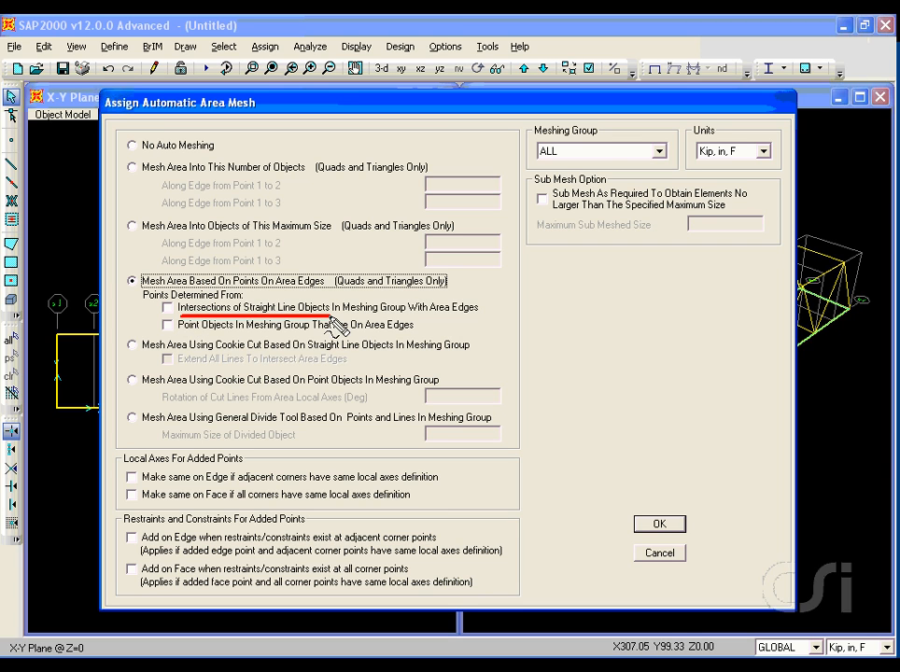
{"action": "left_click", "coordinate": [167, 308]}
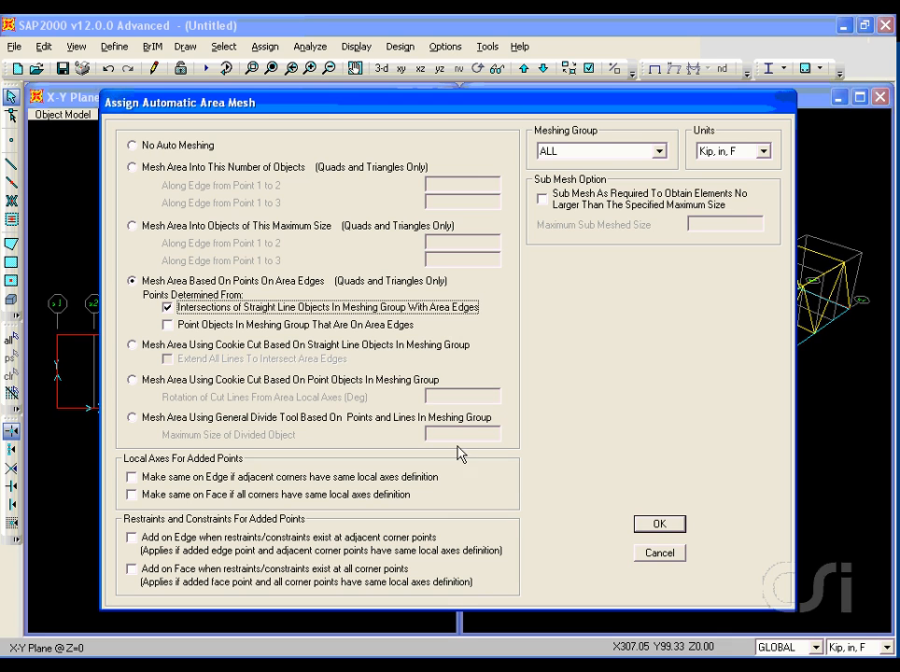
{"action": "left_click", "coordinate": [659, 525]}
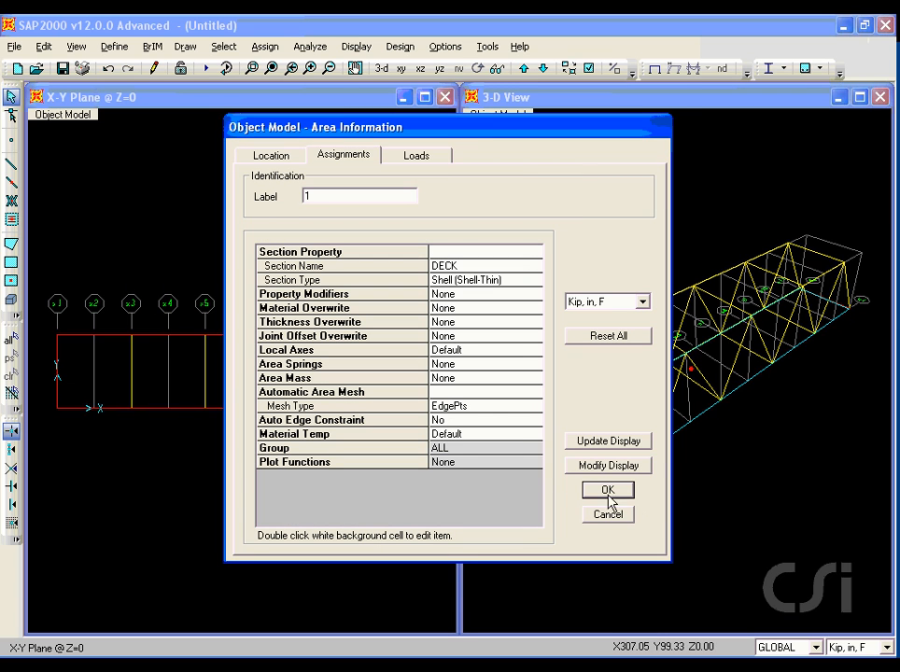
{"action": "left_click", "coordinate": [597, 490]}
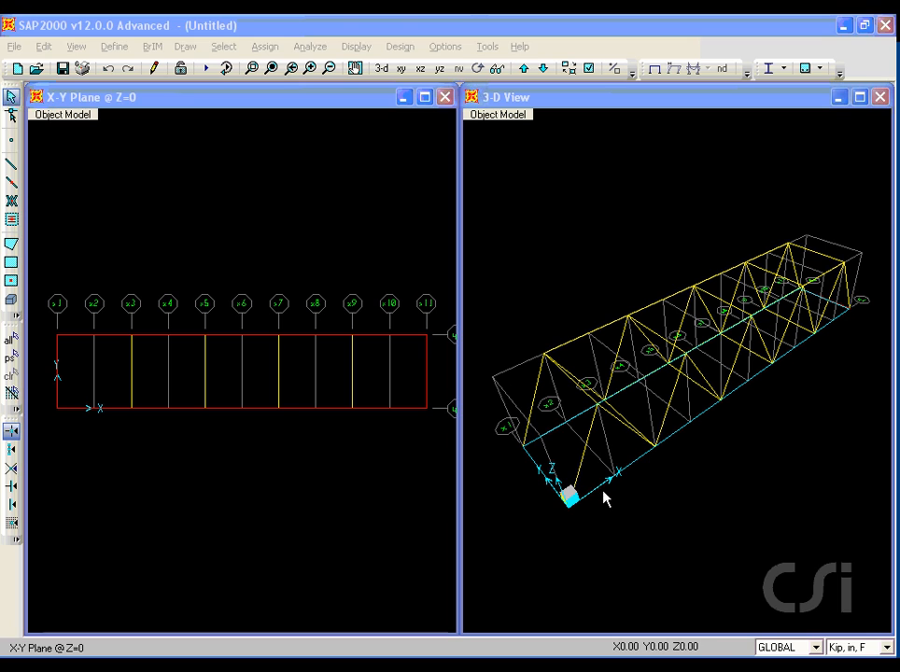
- Assign roller restraints, fixing only Translation 3, to the two bottom end joints on grid line x11
{"action": "left_click", "coordinate": [426, 334]}
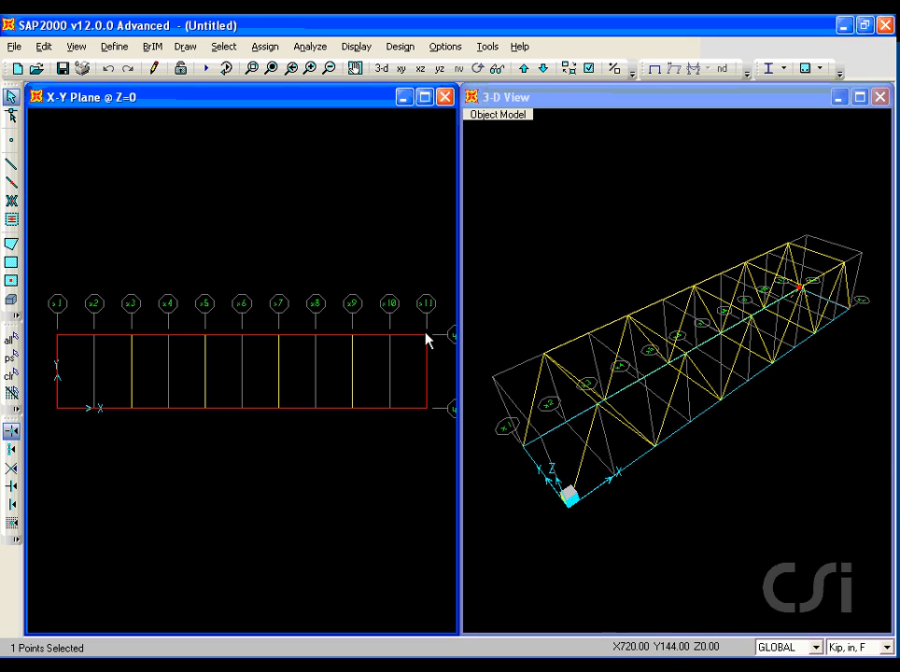
{"action": "left_click", "coordinate": [426, 408]}
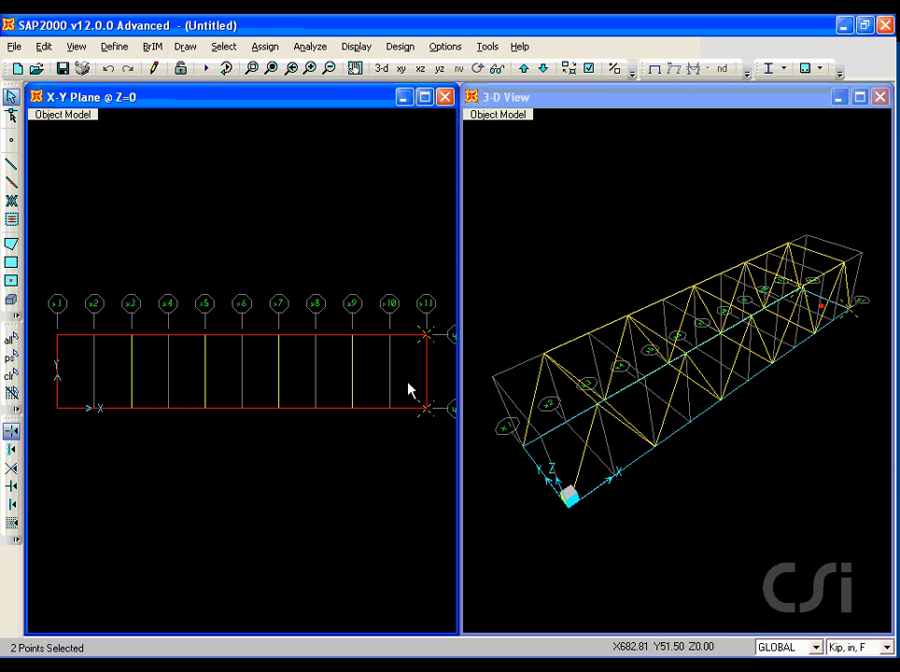
{"action": "left_click", "coordinate": [264, 46]}
{"action": "mouse_move", "coordinate": [269, 67]}
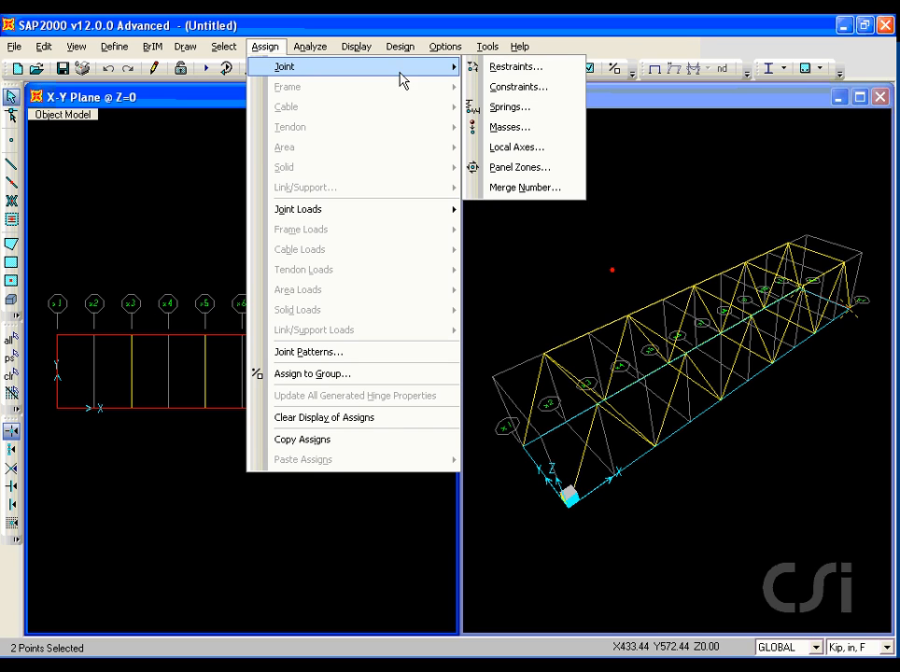
{"action": "left_click", "coordinate": [528, 71]}
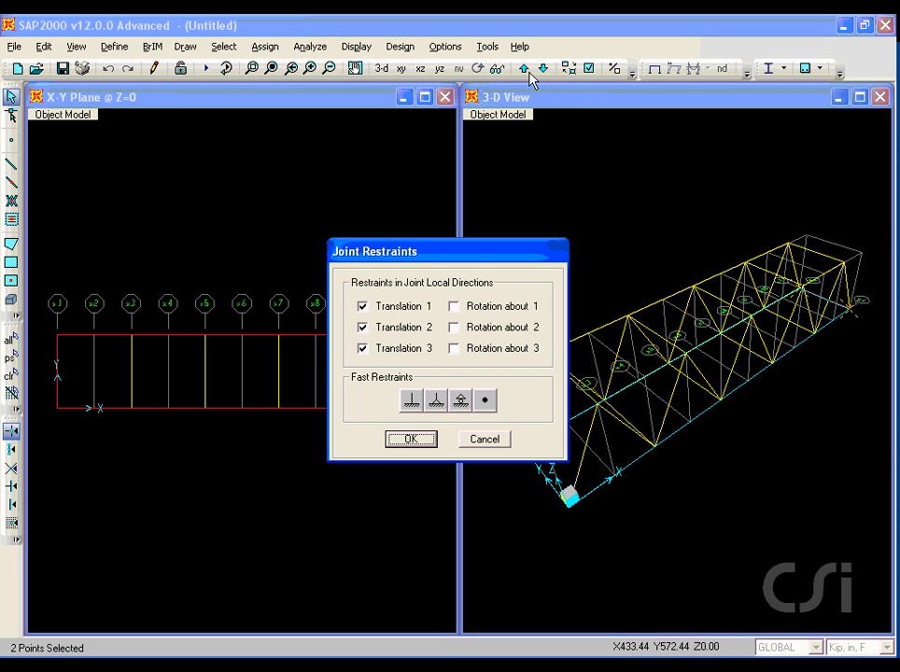
{"action": "left_click", "coordinate": [460, 401]}
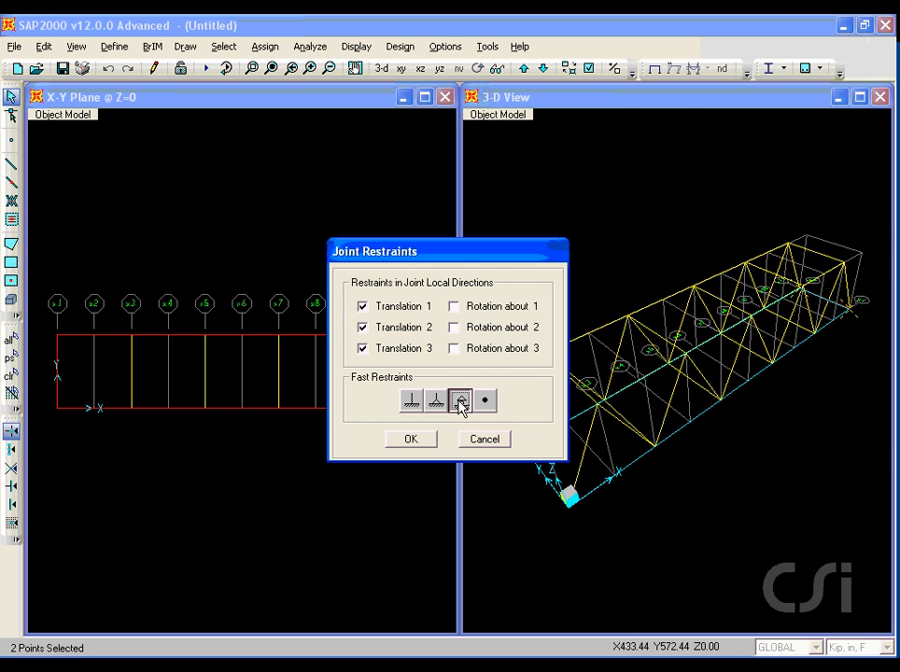
{"action": "left_click", "coordinate": [412, 440]}
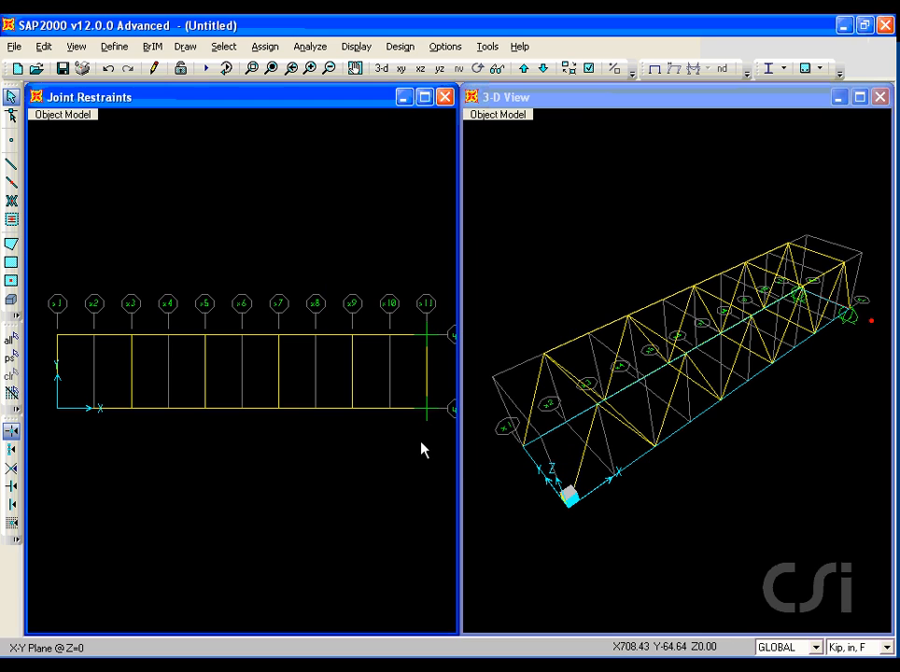
- Assign pinned restraints, fixing Translations 1, 2 and 3, to the two bottom end joints on grid line x1
{"action": "left_click", "coordinate": [60, 341]}
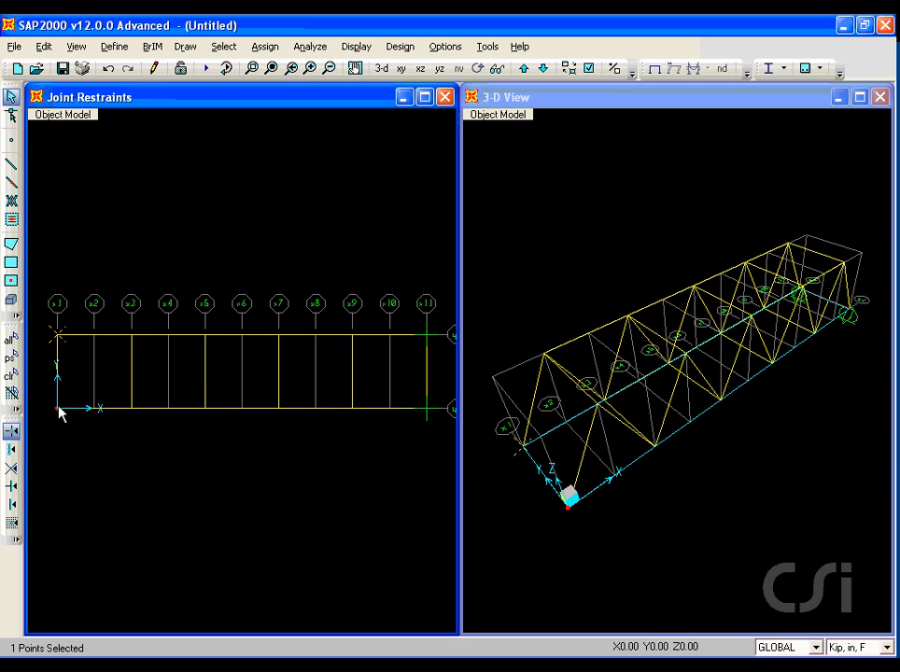
{"action": "left_click", "coordinate": [265, 47]}
{"action": "mouse_move", "coordinate": [271, 67]}
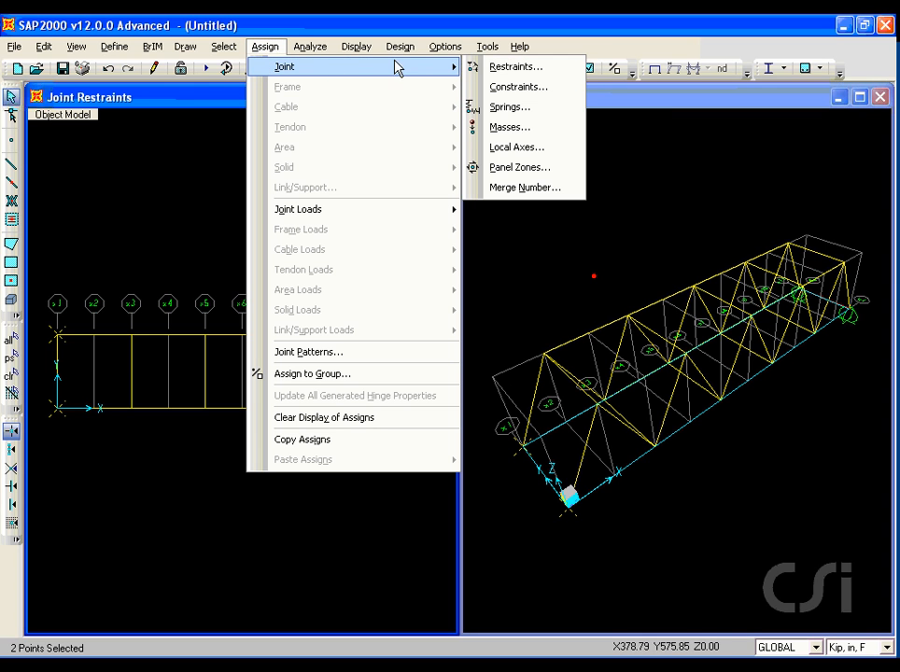
{"action": "left_click", "coordinate": [514, 70]}
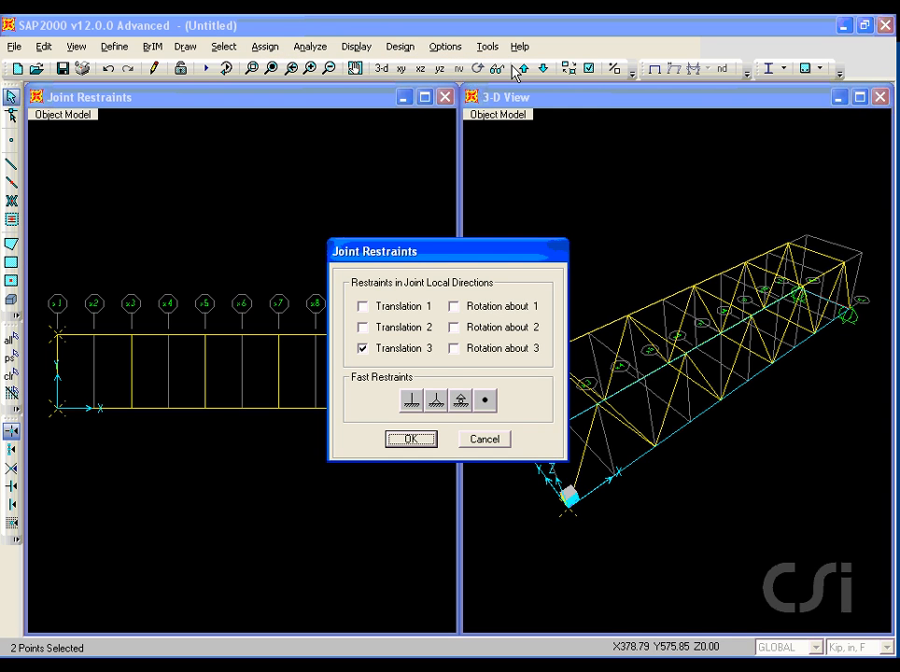
{"action": "left_click_drag", "start_coordinate": [427, 413], "coordinate": [451, 416]}
{"action": "left_click", "coordinate": [441, 398]}
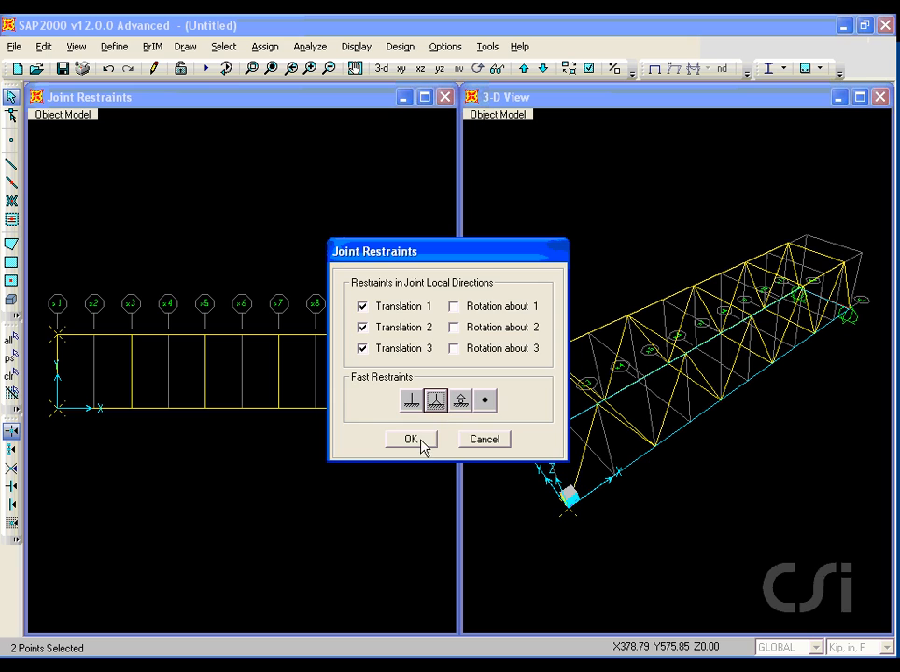
{"action": "left_click", "coordinate": [421, 442]}
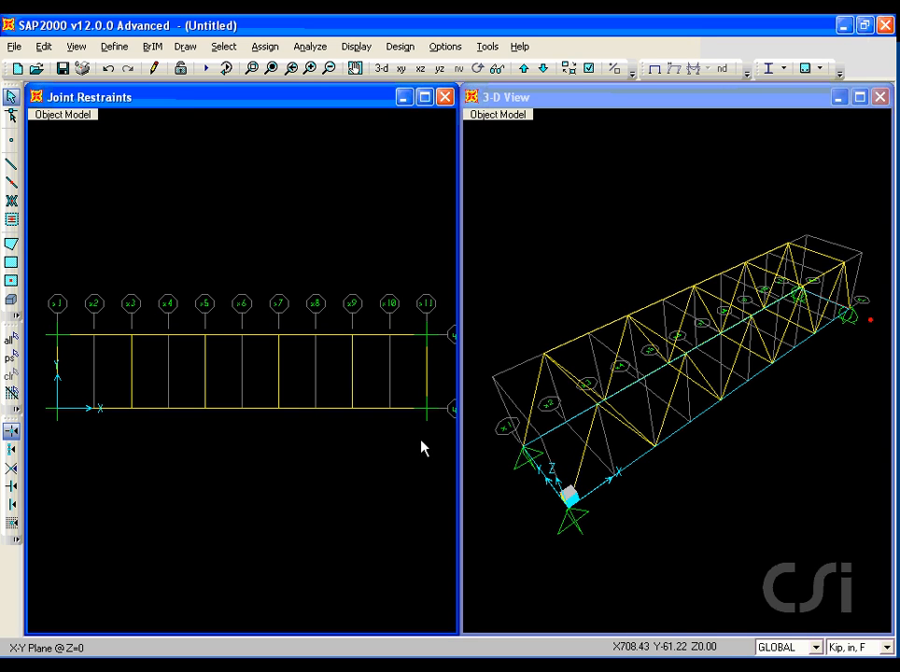
- Add a load pattern named LIVE with type LIVE and a self weight multiplier of 0
{"action": "left_click", "coordinate": [116, 47]}
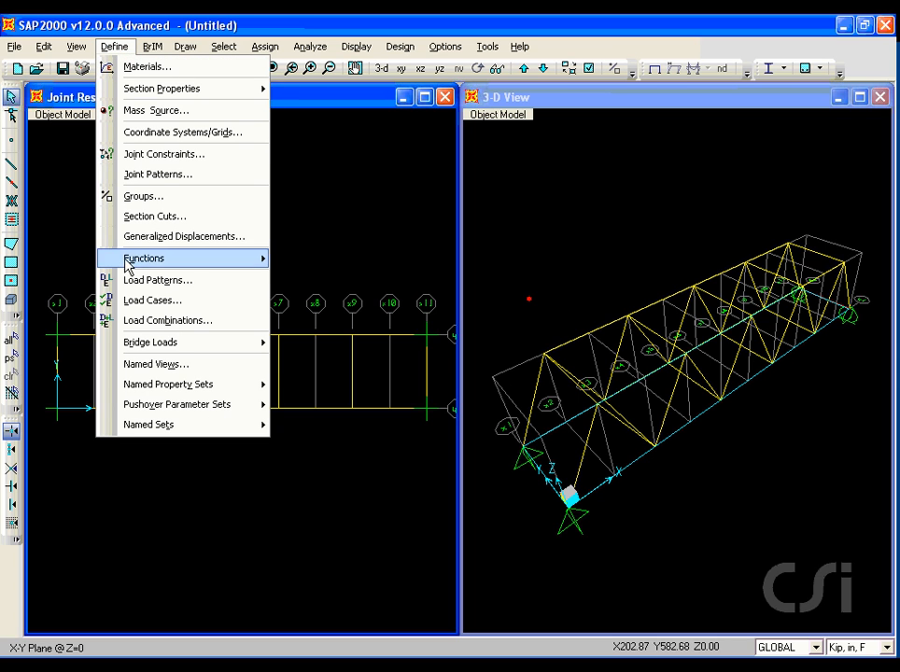
{"action": "left_click", "coordinate": [176, 282]}
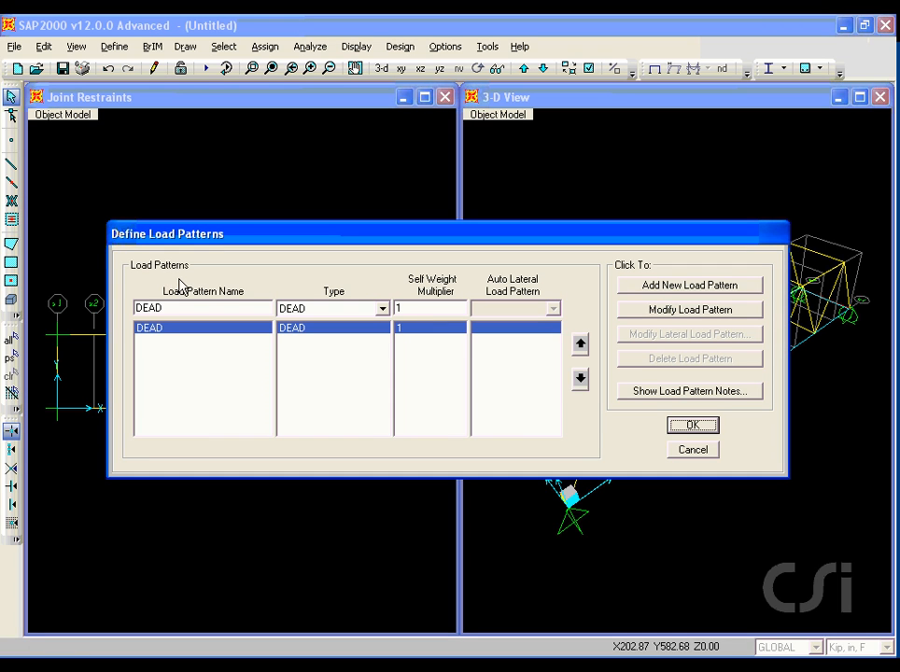
{"action": "mouse_move", "coordinate": [392, 333]}
{"action": "left_mouse_down"}
{"action": "mouse_move", "coordinate": [421, 309]}
{"action": "mouse_move", "coordinate": [376, 340]}
{"action": "mouse_move", "coordinate": [402, 347]}
{"action": "left_mouse_up"}
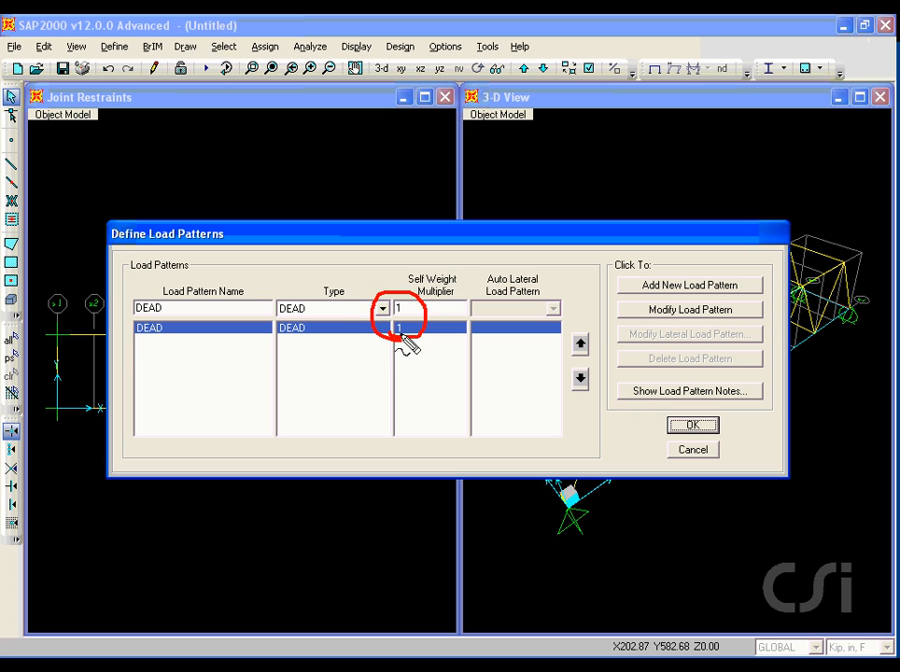
{"action": "key", "text": "Escape"}
{"action": "double_click", "coordinate": [207, 303]}
{"action": "type", "text": "LIVE"}
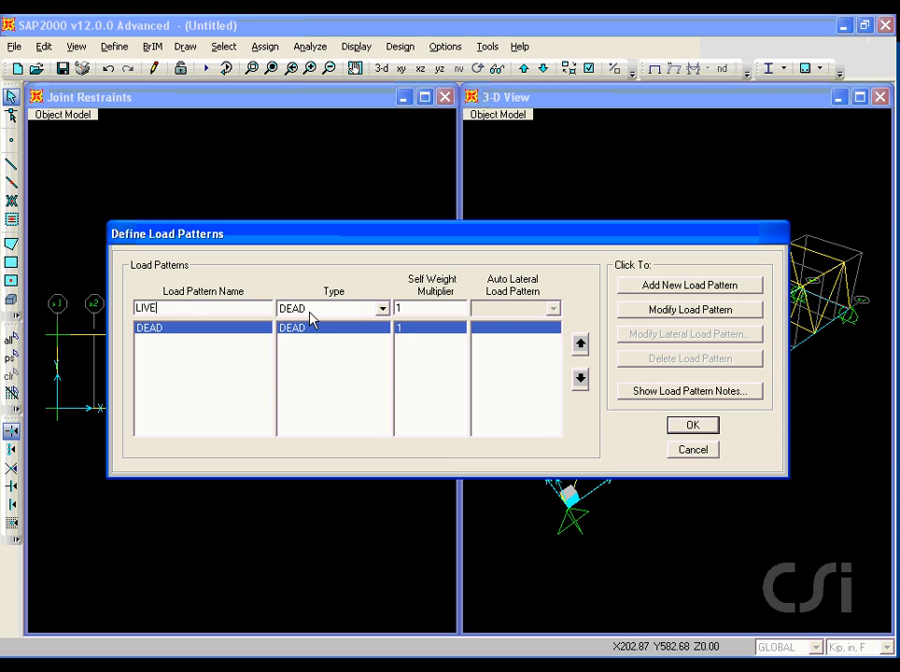
{"action": "left_click", "coordinate": [382, 308]}
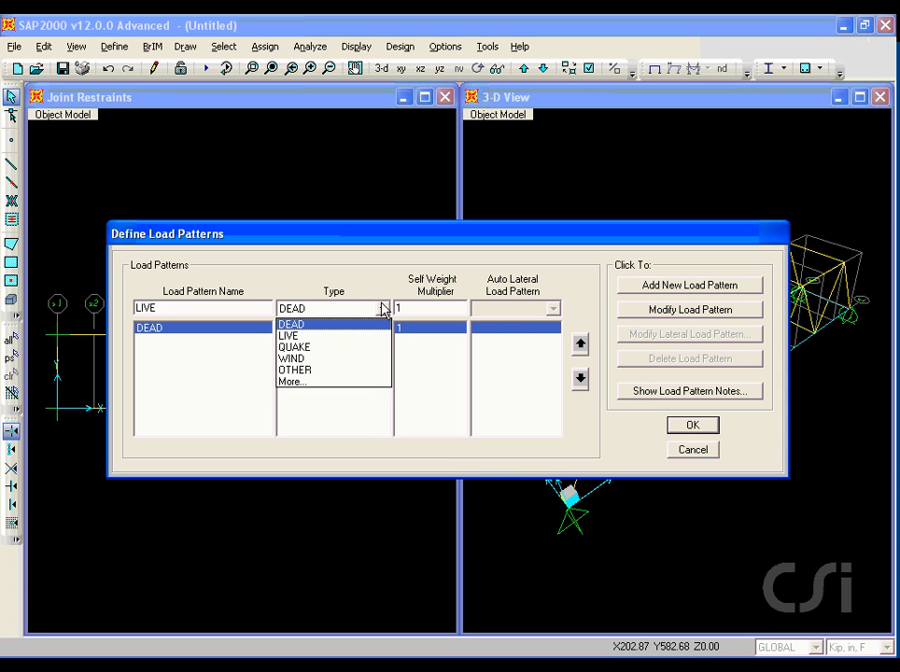
{"action": "left_click", "coordinate": [293, 336]}
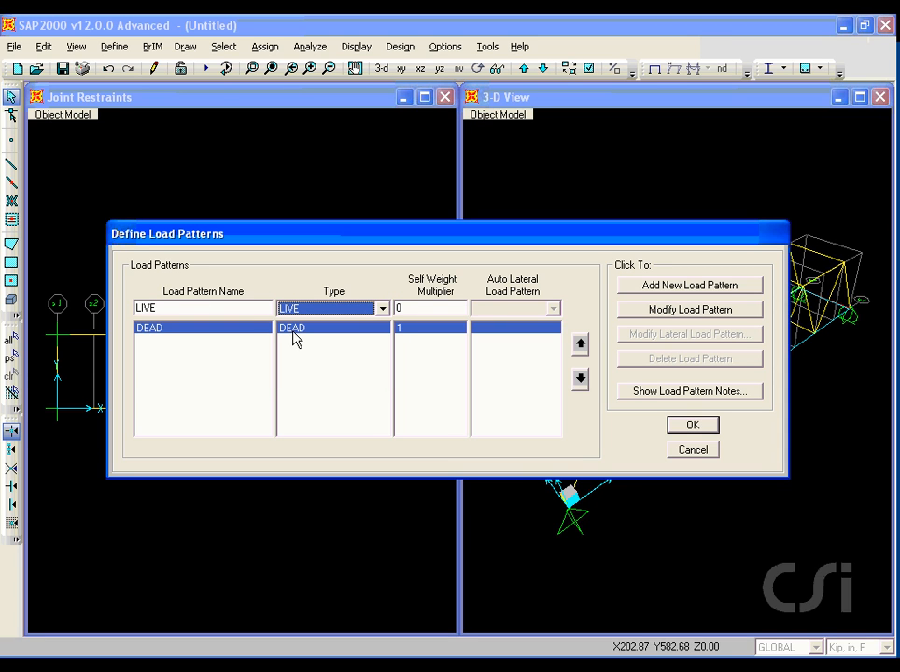
{"action": "left_click", "coordinate": [662, 286]}
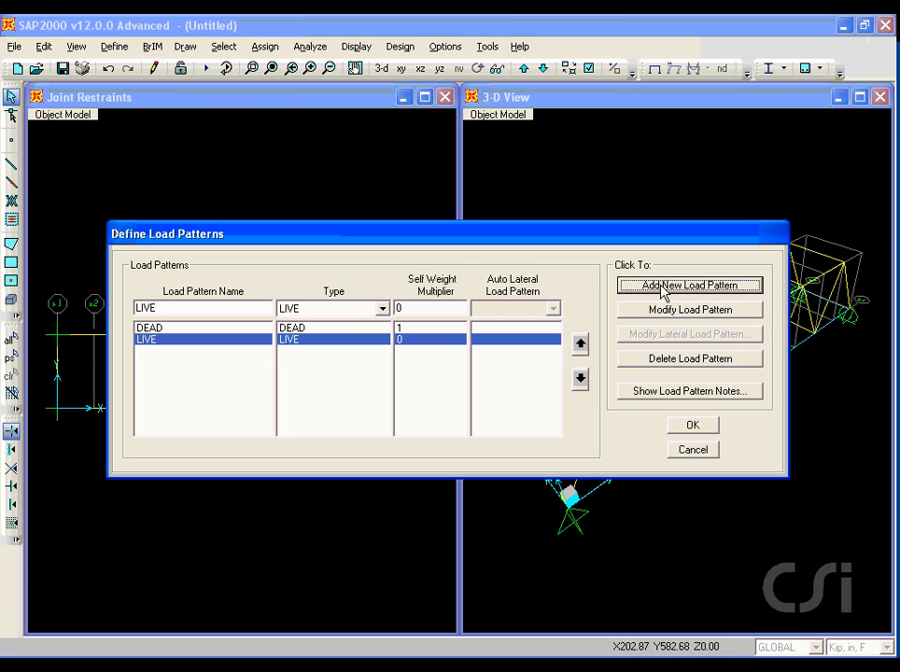
{"action": "left_click", "coordinate": [686, 426]}
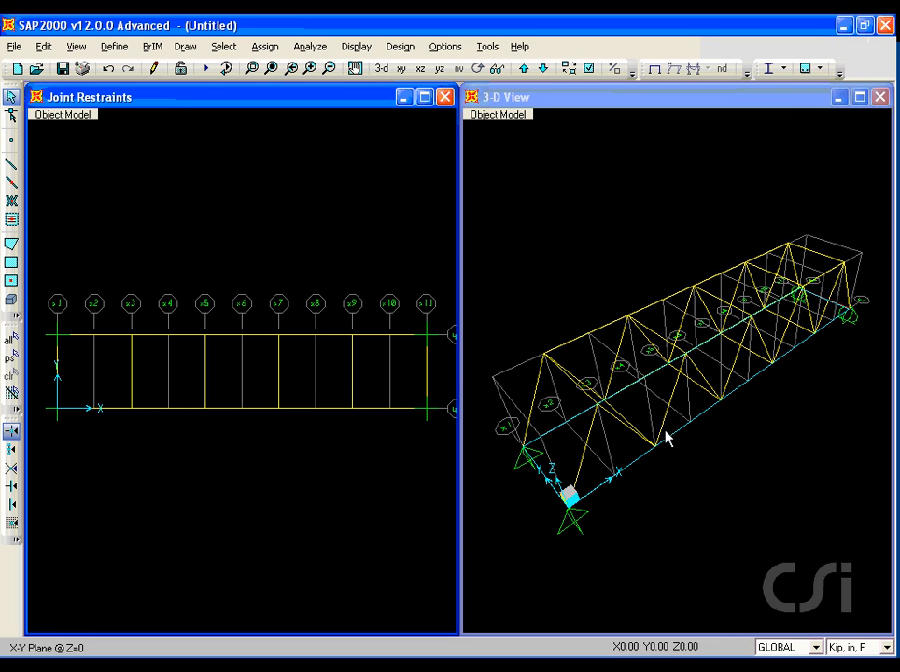
- Assign a uniform shell load of 10 in lb, ft, F units to the deck area in the gravity direction for the DEAD pattern
{"action": "left_click", "coordinate": [301, 370]}
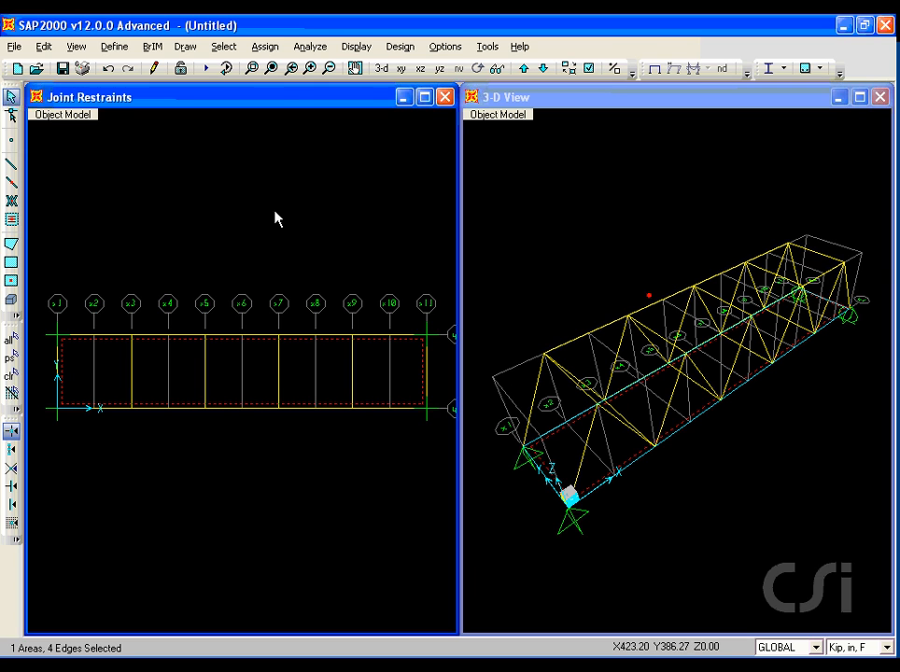
{"action": "left_click", "coordinate": [265, 46]}
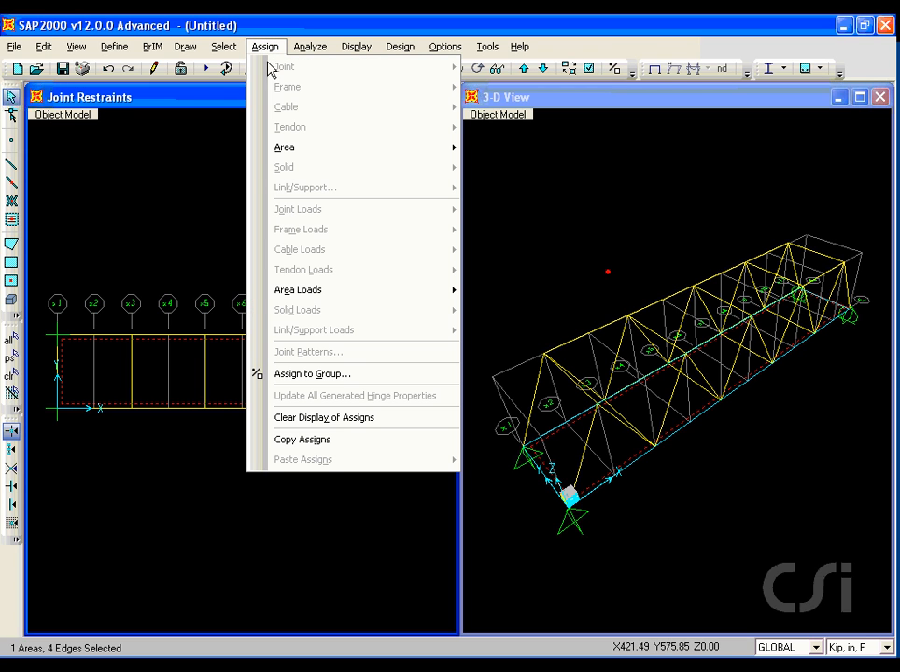
{"action": "mouse_move", "coordinate": [457, 296]}
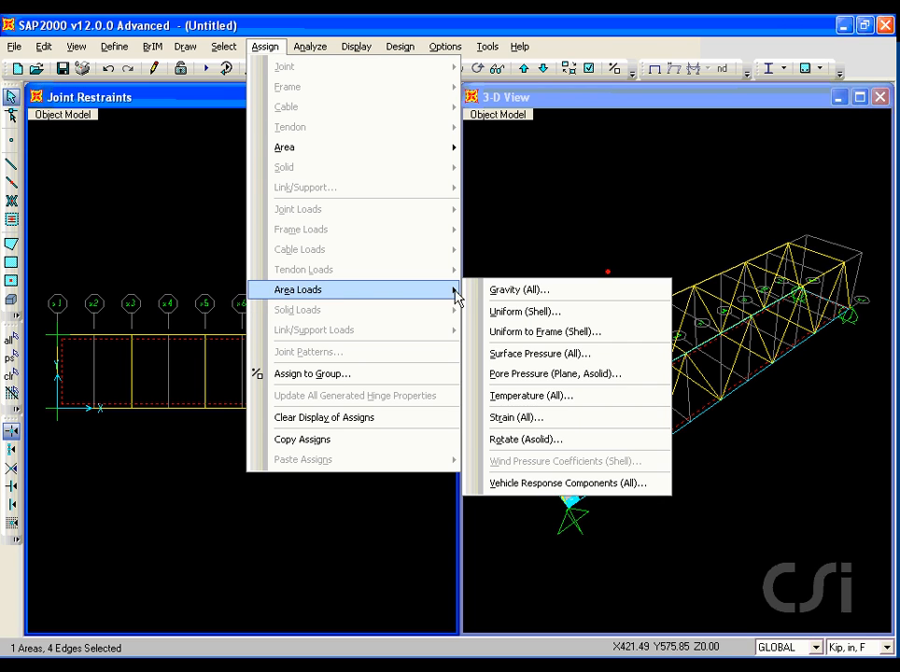
{"action": "left_click", "coordinate": [529, 312]}
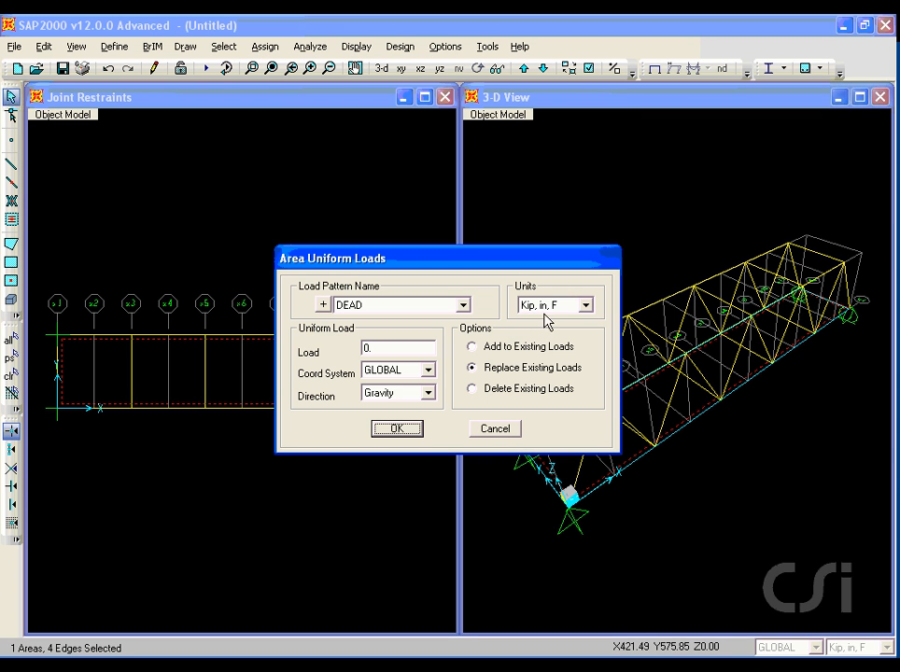
{"action": "left_click", "coordinate": [584, 312]}
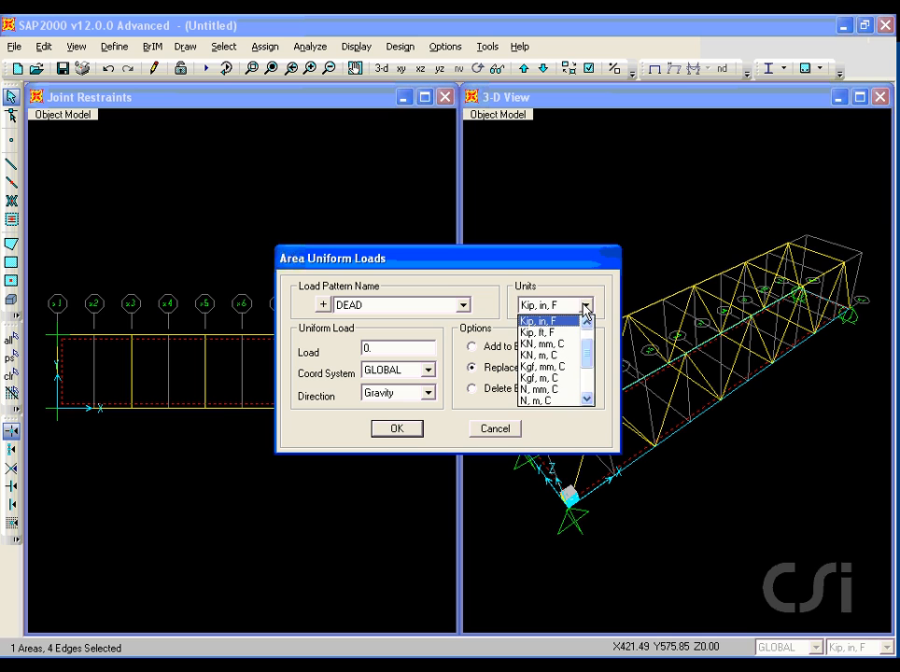
{"action": "scroll", "coordinate": [588, 337], "scroll_direction": "up", "scroll_amount": 1}
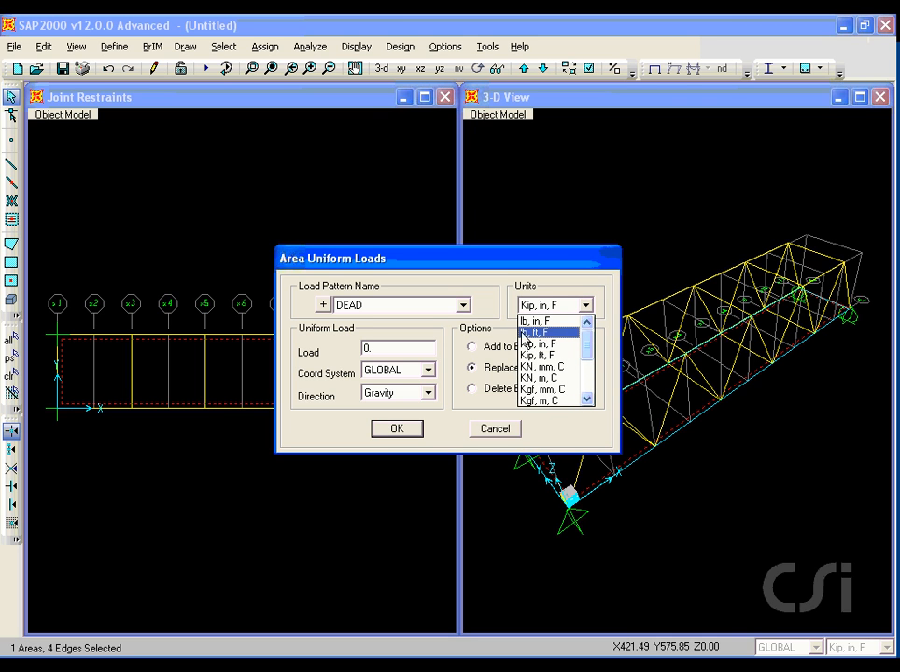
{"action": "left_click", "coordinate": [546, 334]}
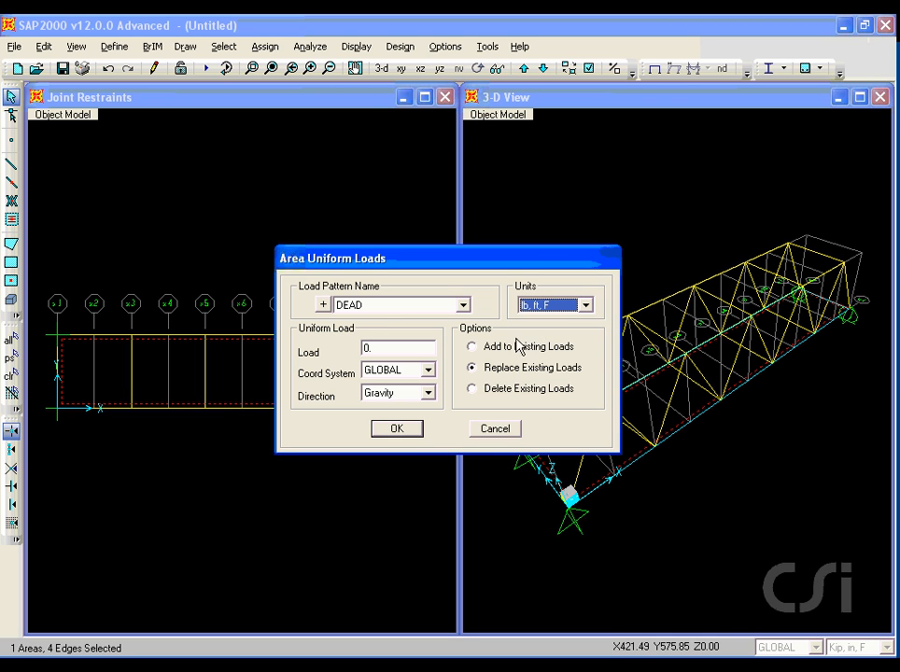
{"action": "left_click", "coordinate": [412, 348]}
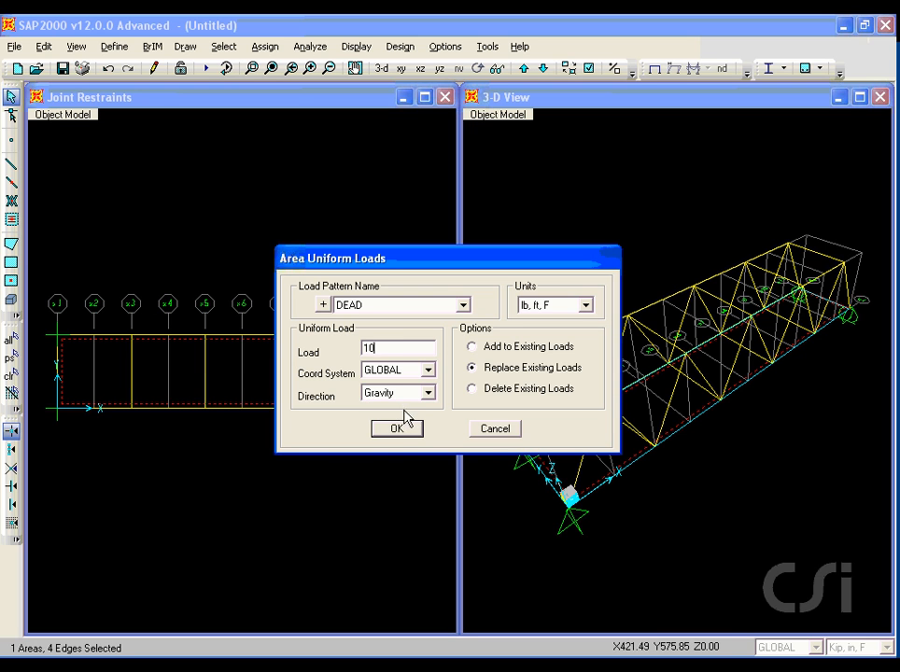
{"action": "left_click", "coordinate": [401, 428]}
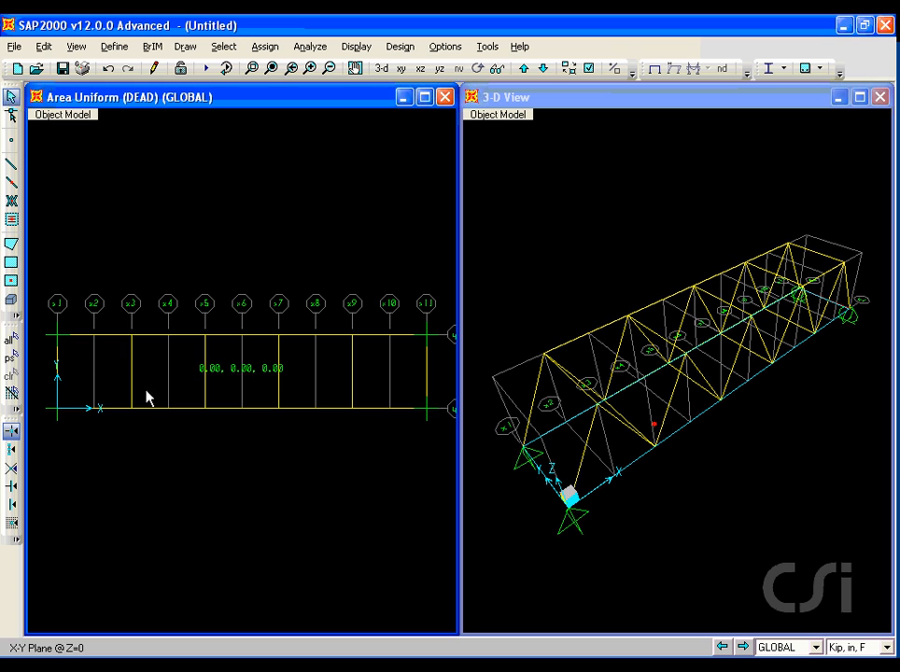
- Assign a uniform shell load of 100 in lb, ft, F units to the deck area in the gravity direction for the LIVE pattern
{"action": "left_click", "coordinate": [12, 362]}
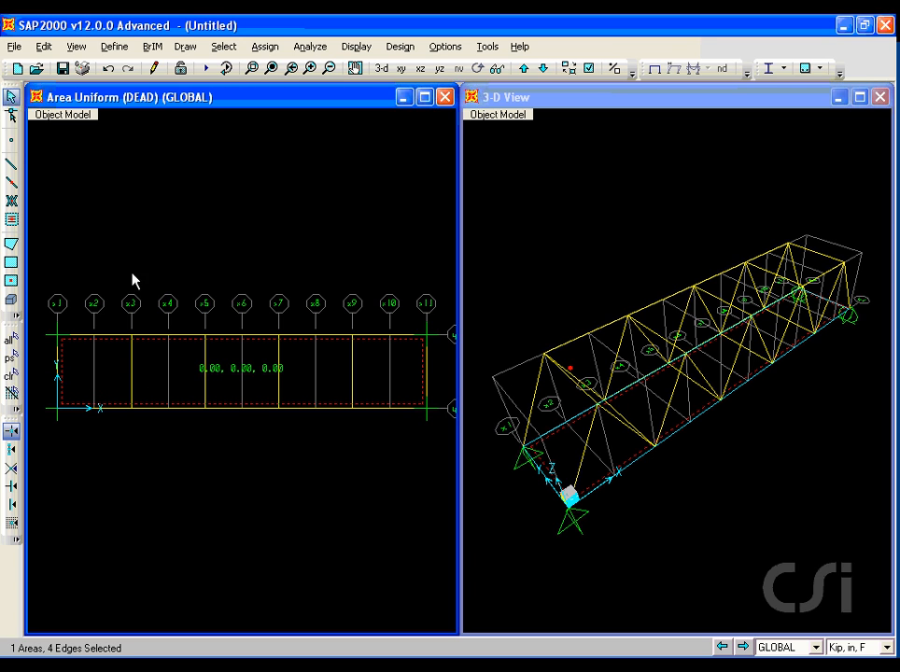
{"action": "left_click", "coordinate": [265, 45]}
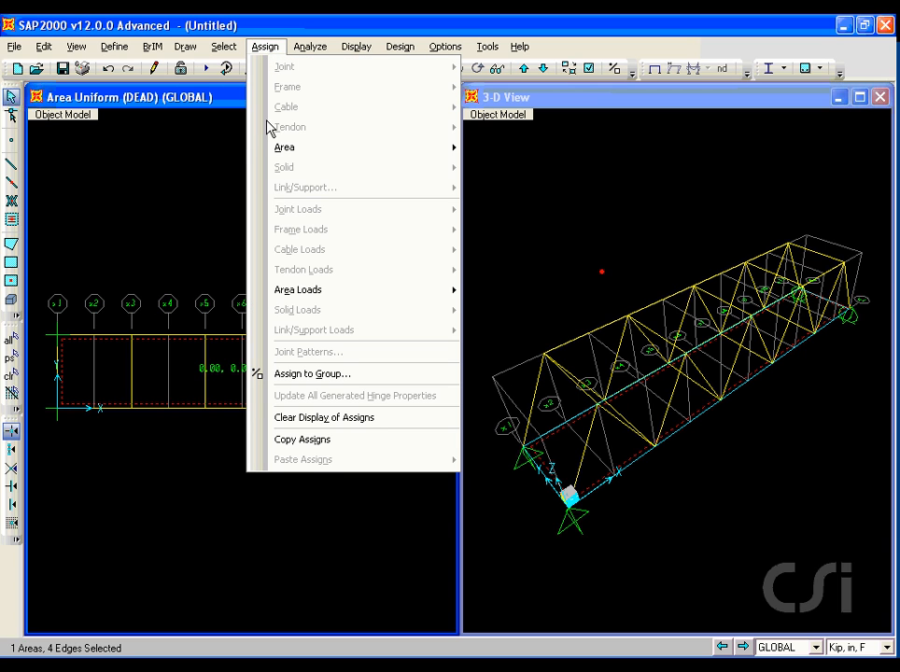
{"action": "mouse_move", "coordinate": [333, 293]}
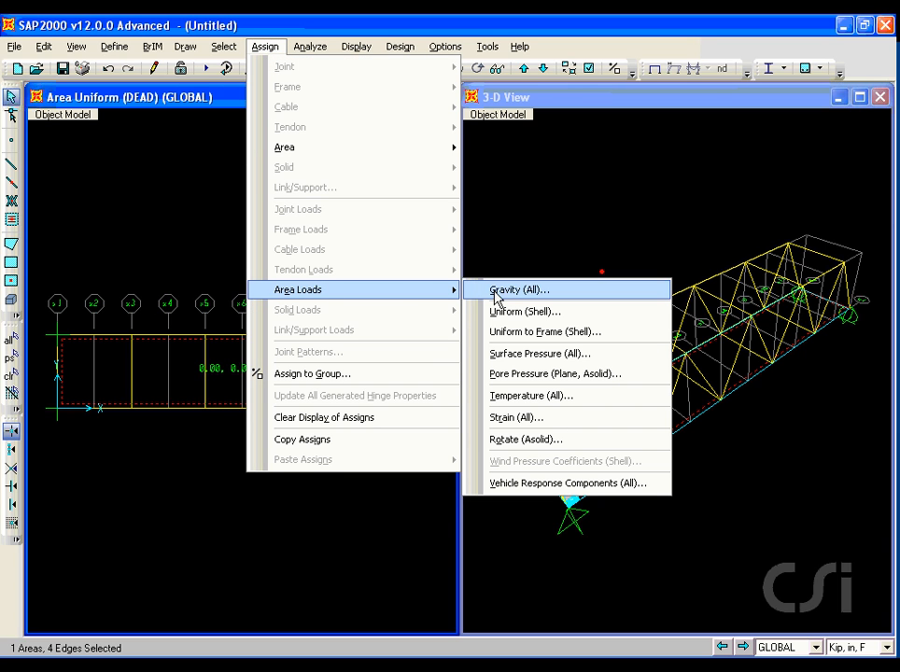
{"action": "left_click", "coordinate": [541, 311]}
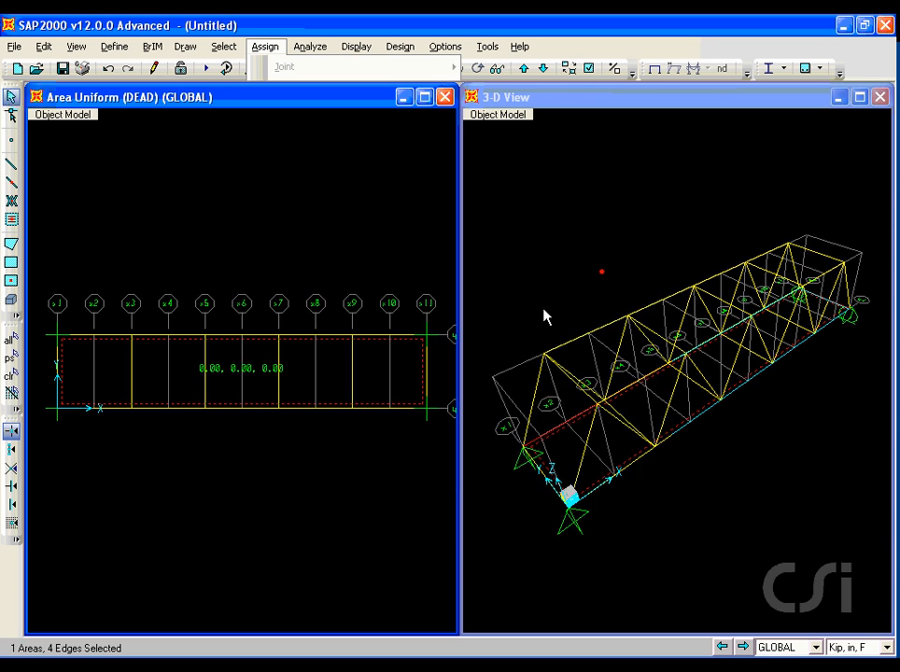
{"action": "left_click", "coordinate": [429, 307]}
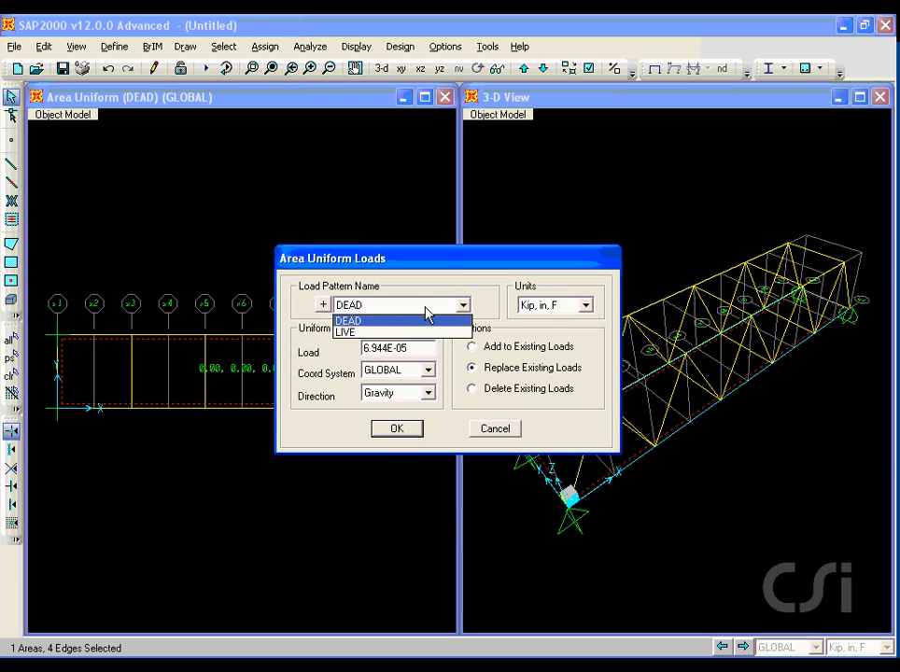
{"action": "left_click", "coordinate": [382, 333]}
{"action": "left_click", "coordinate": [585, 306]}
{"action": "left_click_drag", "start_coordinate": [589, 353], "coordinate": [590, 338]}
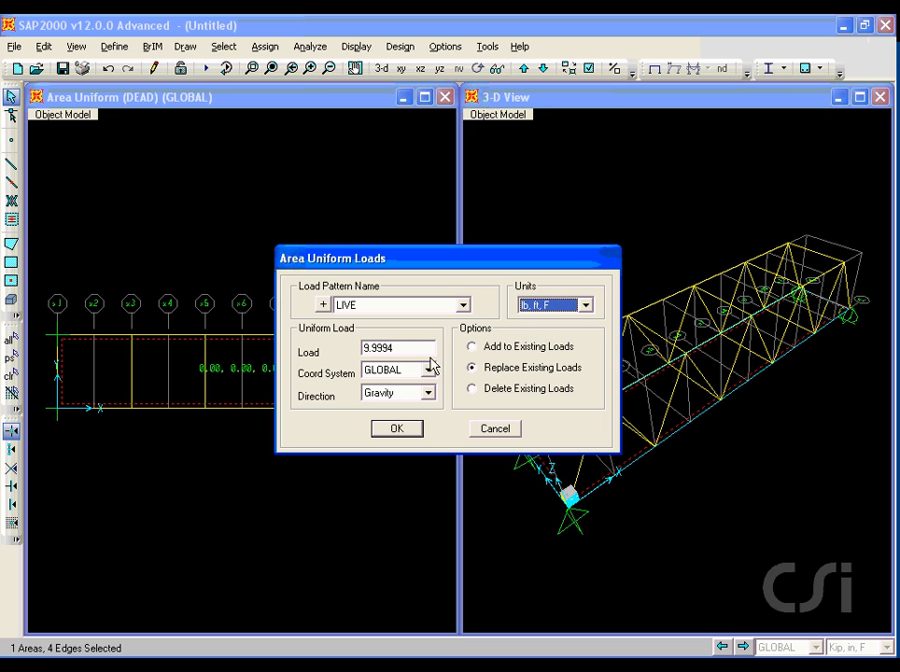
{"action": "double_click", "coordinate": [403, 350]}
{"action": "type", "text": "100"}
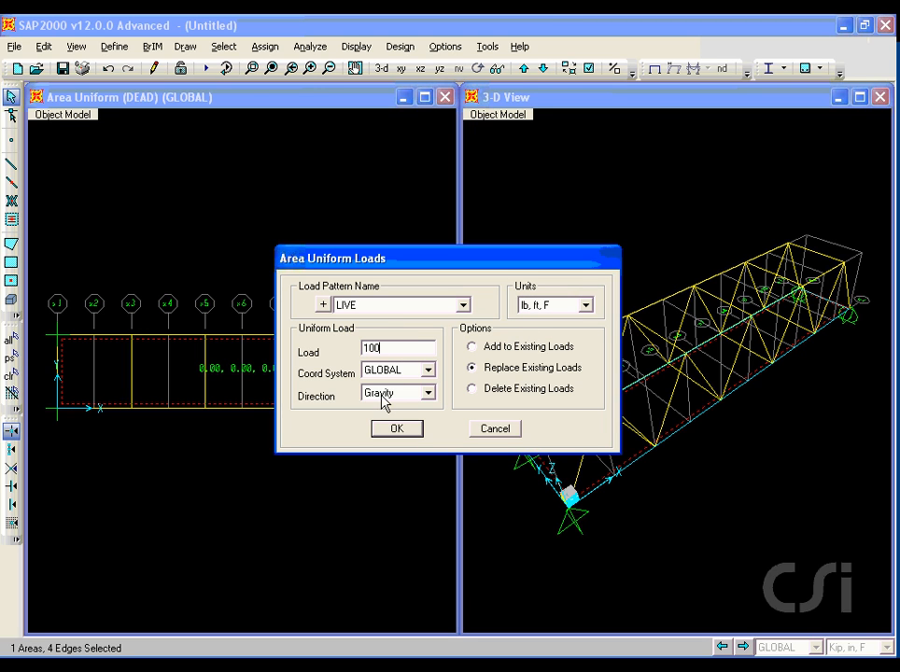
{"action": "left_click", "coordinate": [385, 430]}
{"action": "left_click", "coordinate": [384, 428]}
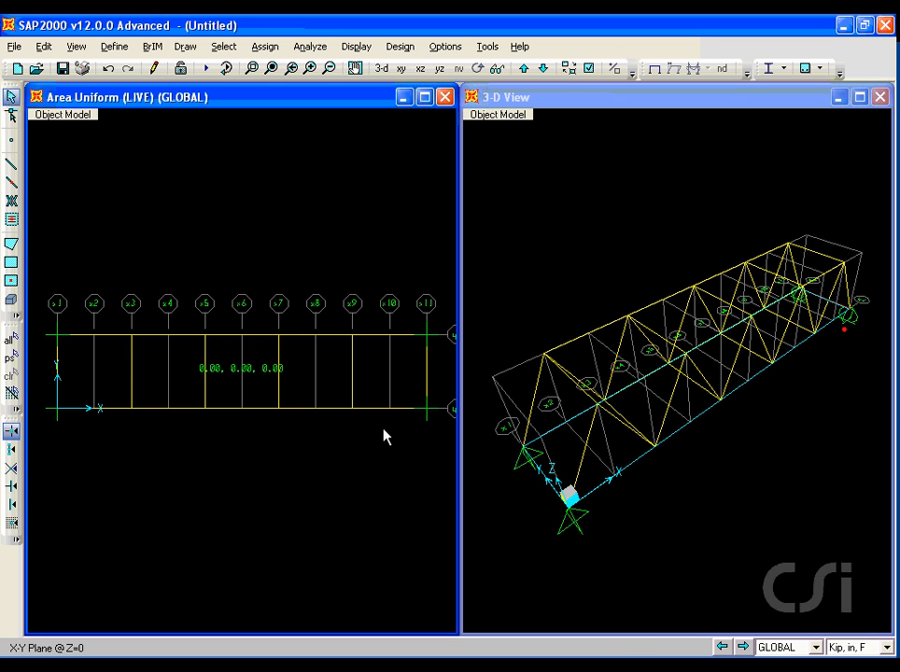
- Set the deck area's membrane f11 and f22 stiffness modifiers to 0
{"action": "left_click", "coordinate": [10, 357]}
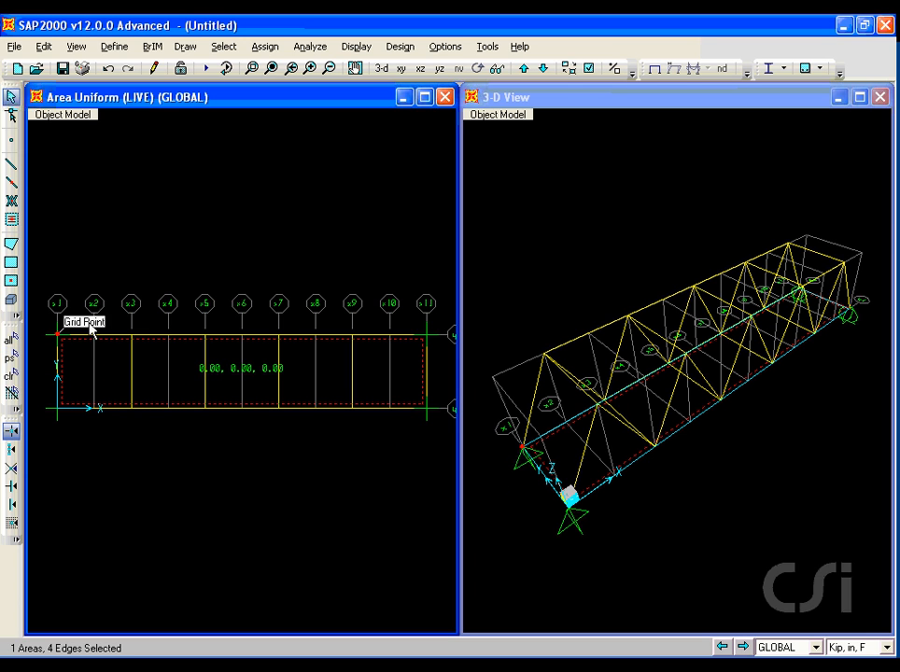
{"action": "left_click", "coordinate": [269, 47]}
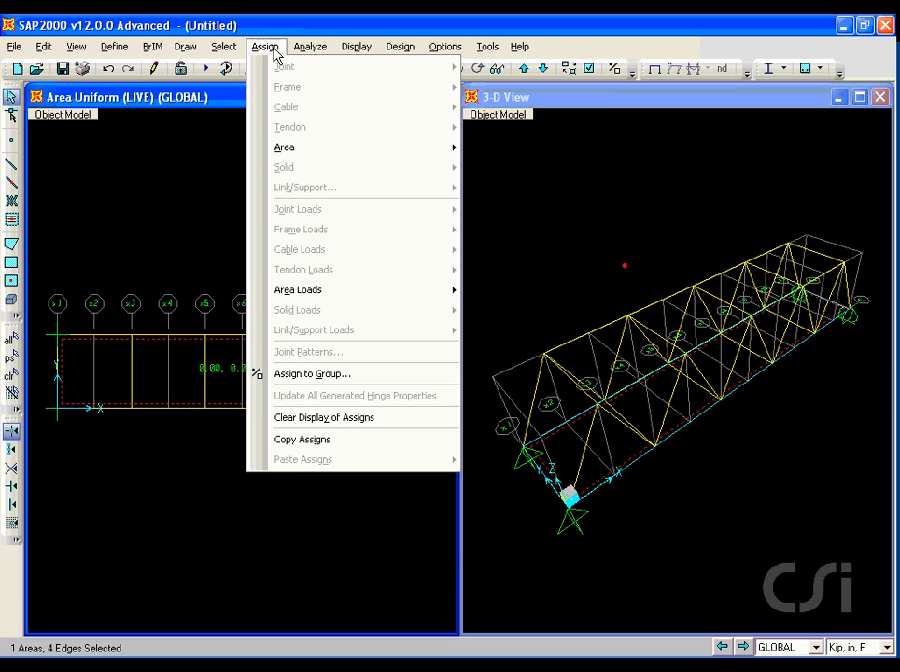
{"action": "mouse_move", "coordinate": [278, 149]}
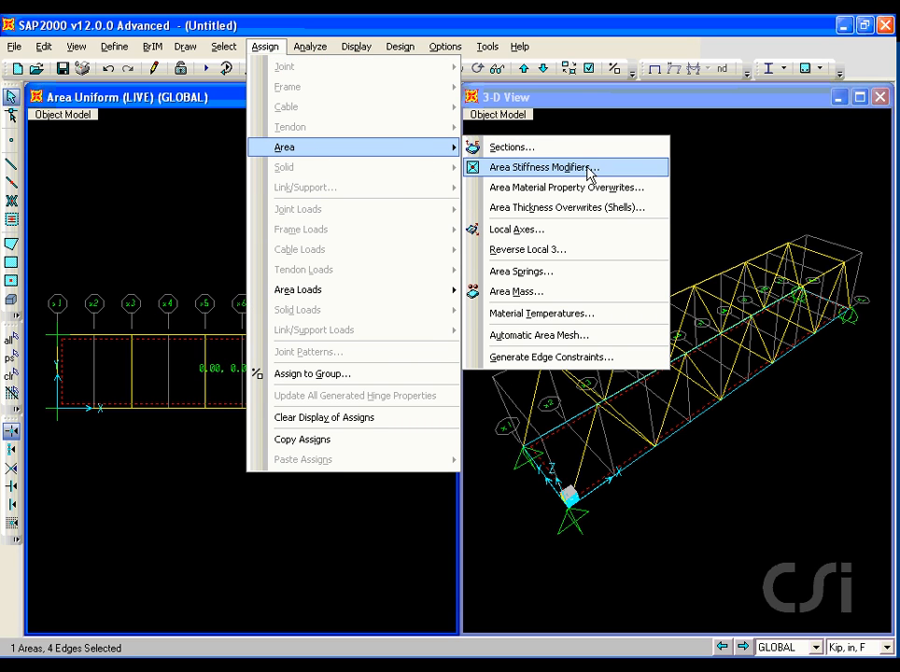
{"action": "left_click", "coordinate": [555, 170]}
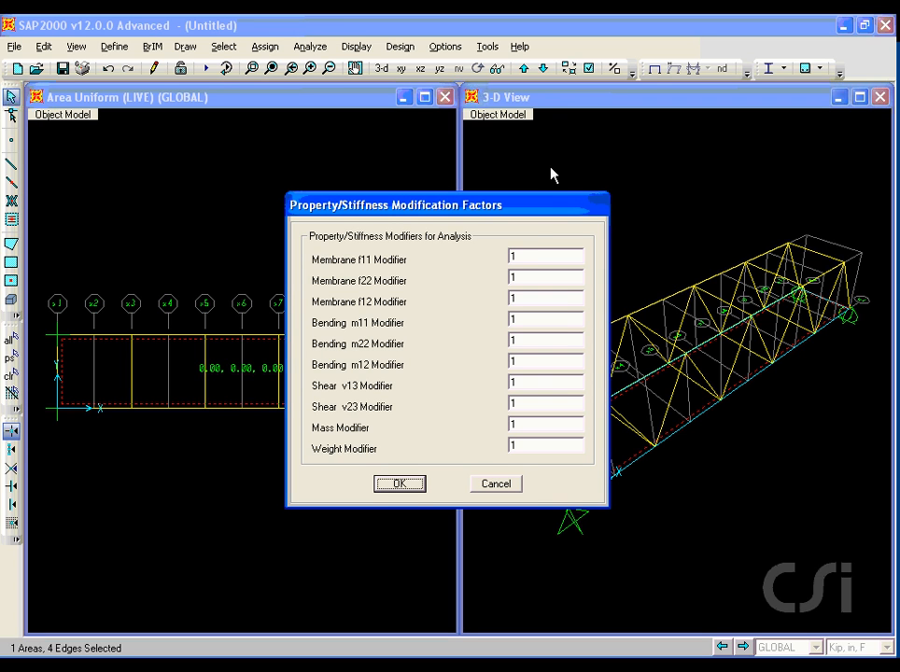
{"action": "double_click", "coordinate": [521, 254]}
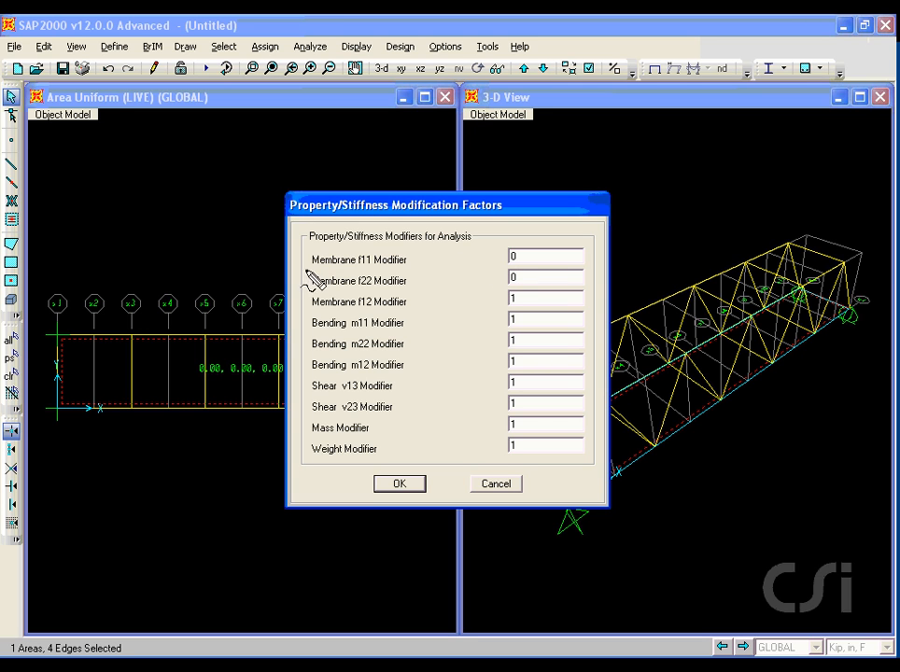
{"action": "mouse_move", "coordinate": [307, 293]}
{"action": "left_mouse_down"}
{"action": "mouse_move", "coordinate": [372, 294]}
{"action": "mouse_move", "coordinate": [416, 277]}
{"action": "mouse_move", "coordinate": [419, 265]}
{"action": "mouse_move", "coordinate": [344, 239]}
{"action": "mouse_move", "coordinate": [307, 285]}
{"action": "left_mouse_up"}
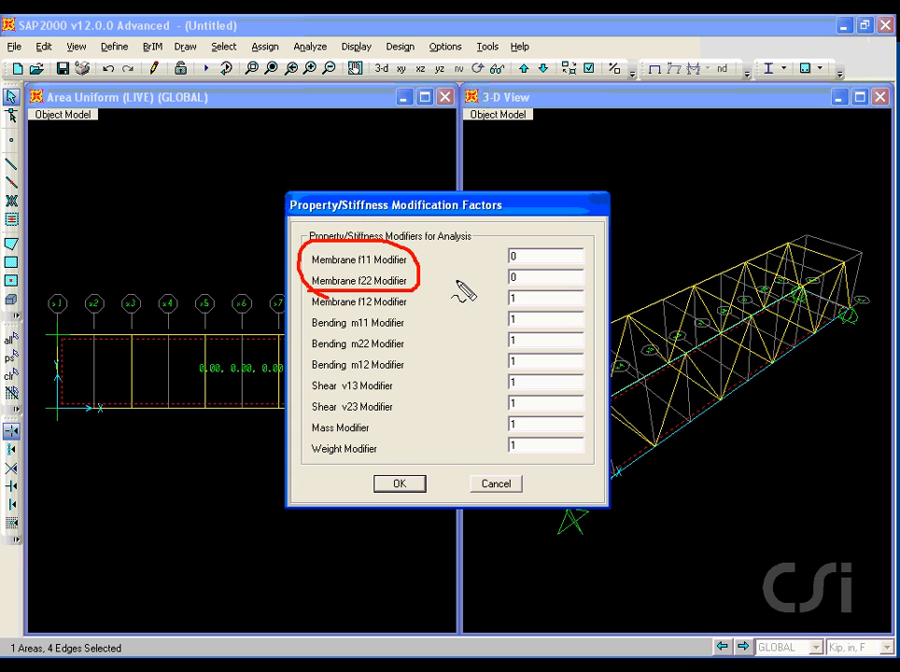
{"action": "key", "text": "Escape"}
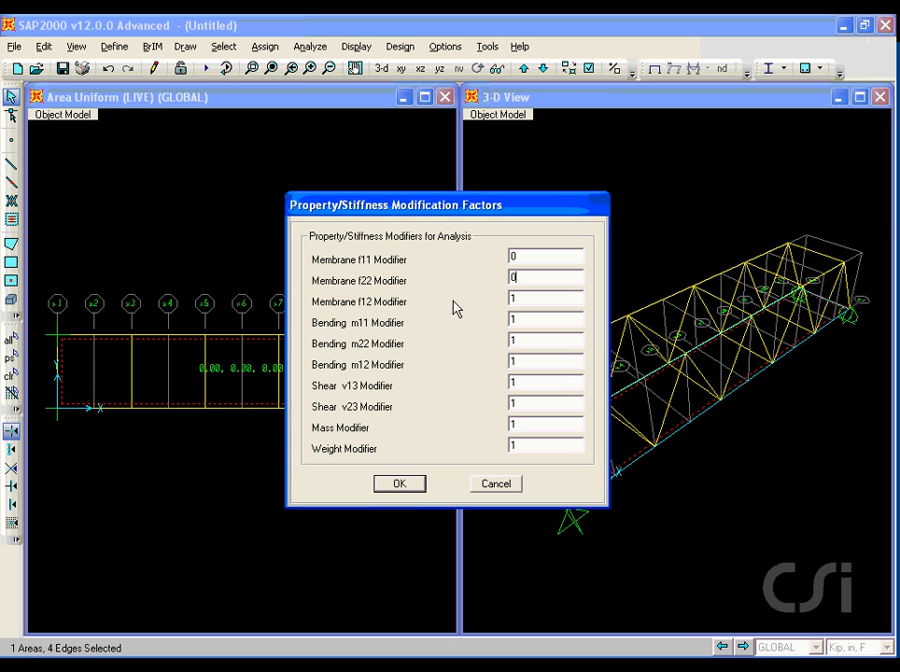
{"action": "left_click", "coordinate": [411, 485]}
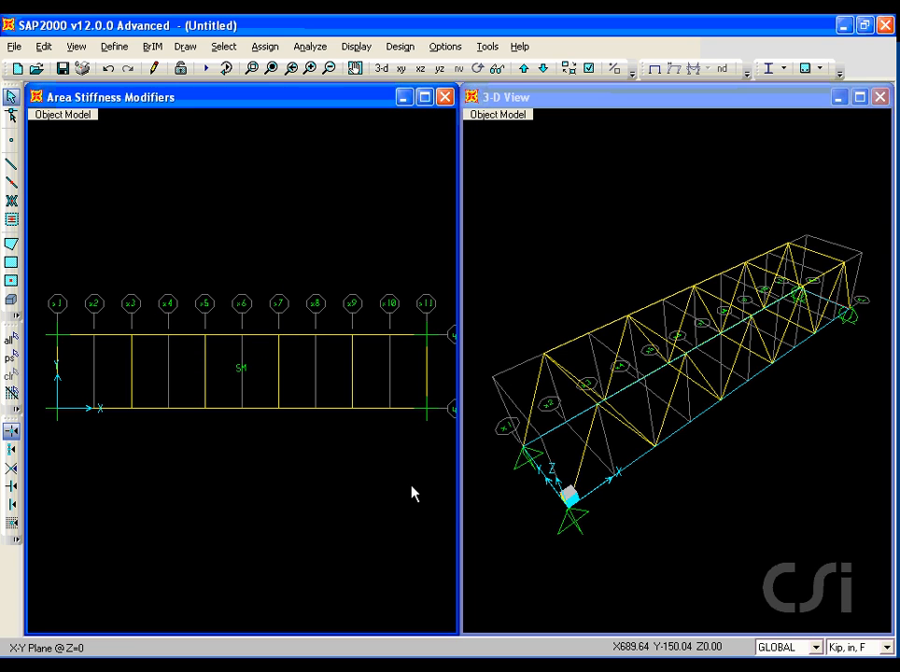
- Clear the displayed assignments in the X-Y plane view and hide the grid in the 3-D view
{"action": "left_click", "coordinate": [268, 49]}
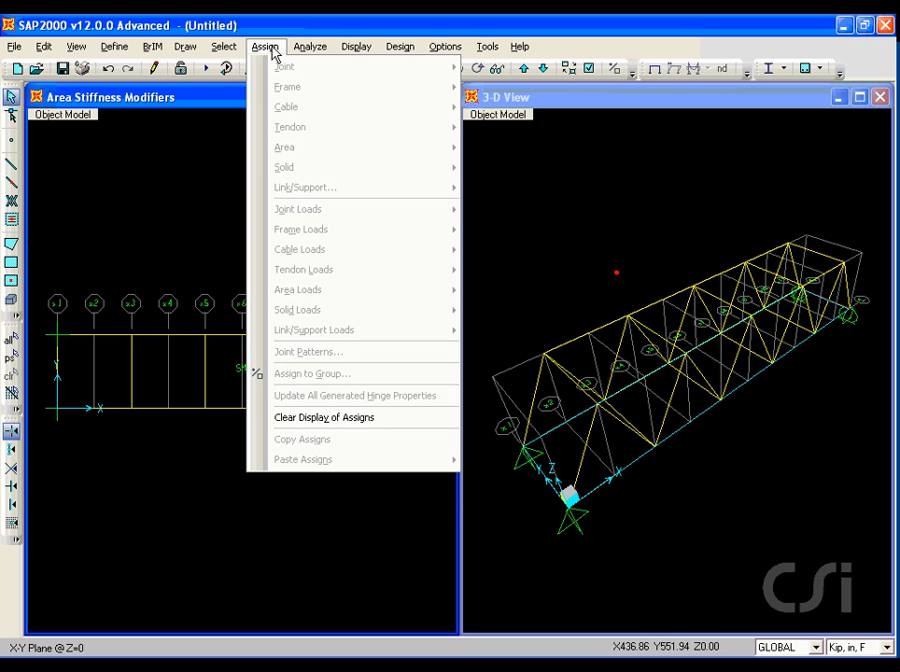
{"action": "left_click", "coordinate": [363, 426]}
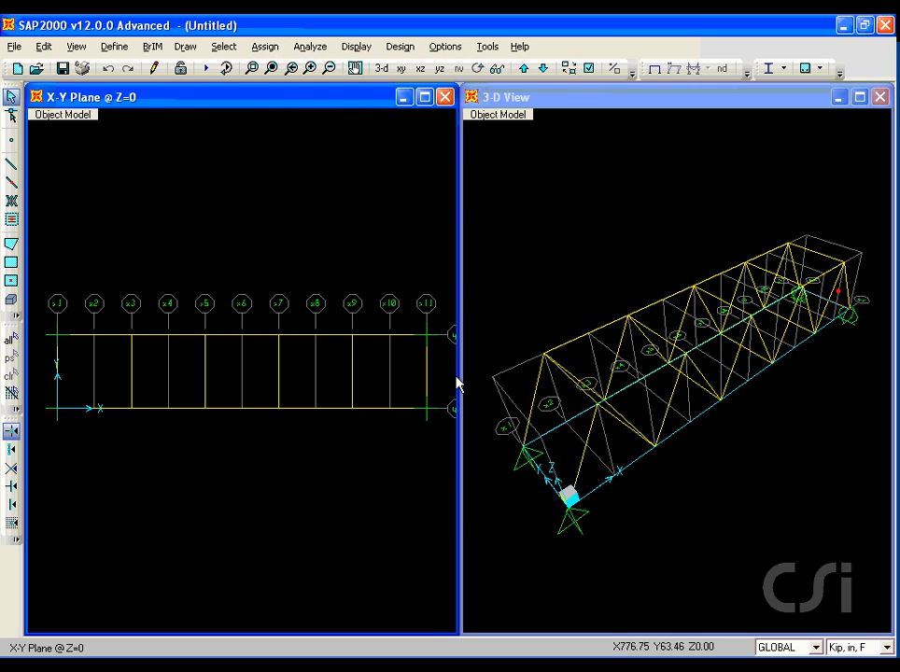
{"action": "left_click", "coordinate": [583, 296]}
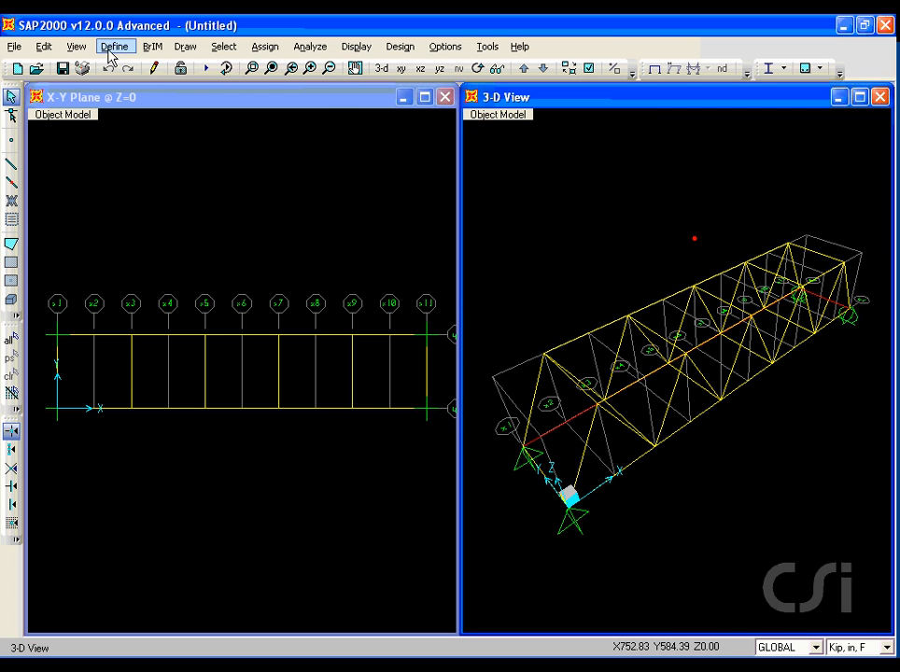
{"action": "left_click", "coordinate": [77, 49]}
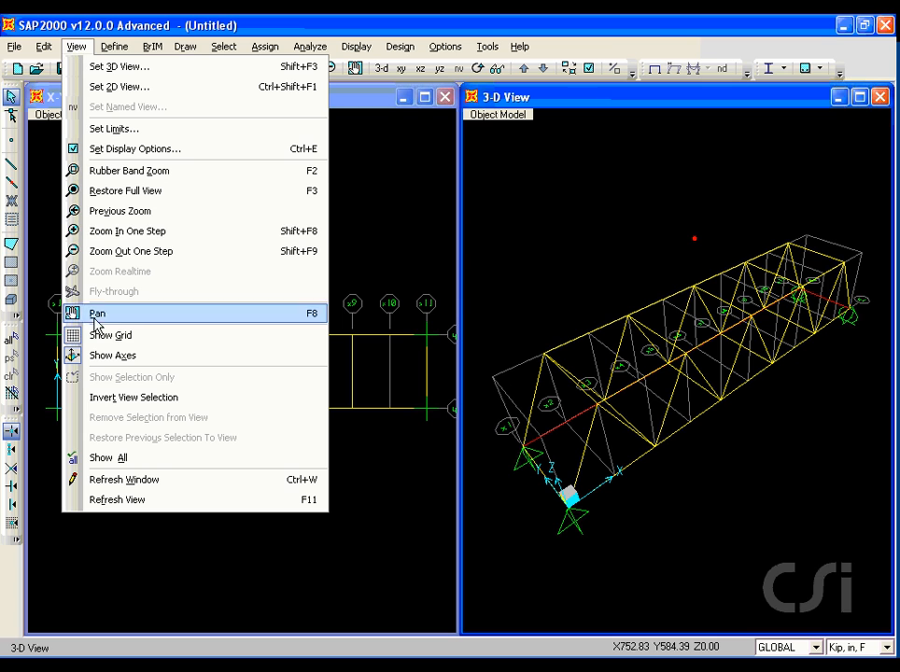
{"action": "left_click", "coordinate": [137, 344]}
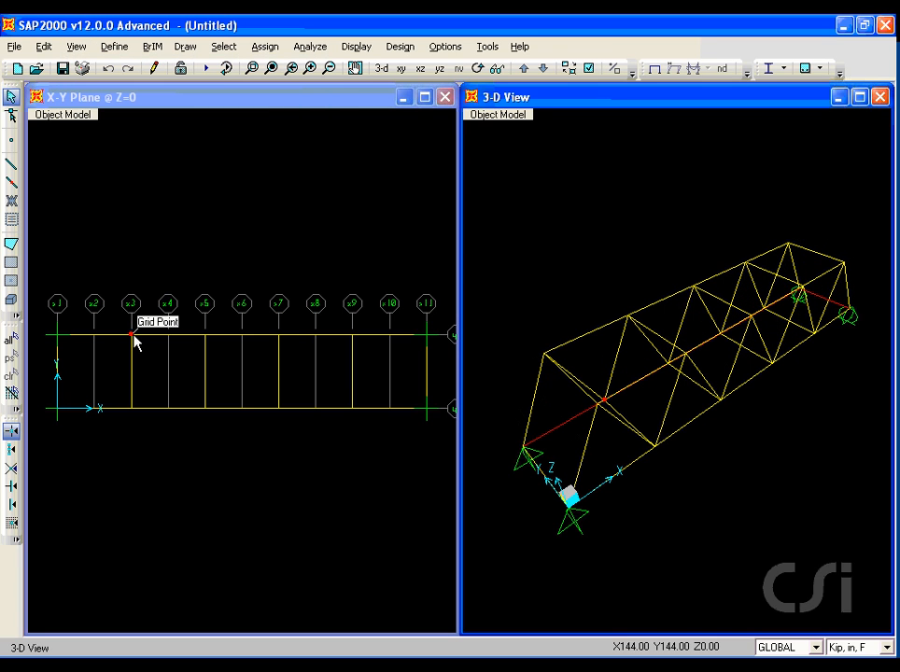
- Turn on Fill Objects in the display options for the 3-D view
{"action": "left_click", "coordinate": [76, 47]}
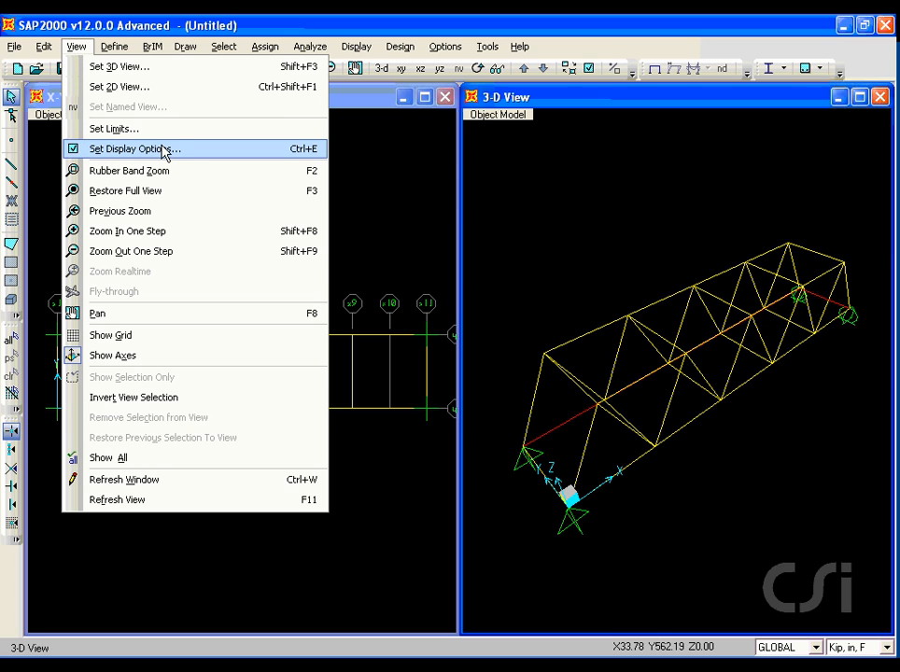
{"action": "left_click", "coordinate": [132, 149]}
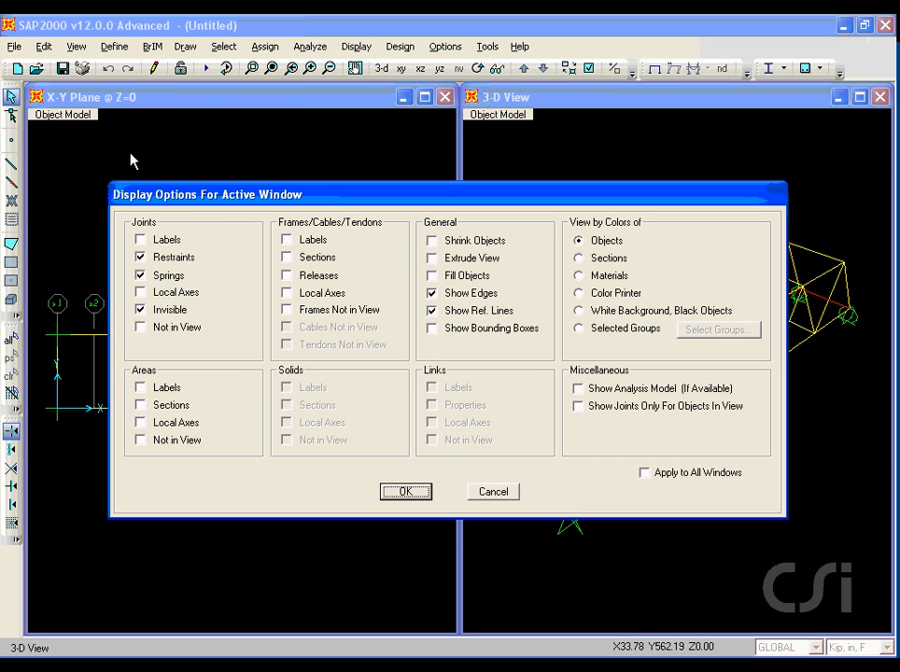
{"action": "left_click", "coordinate": [431, 276]}
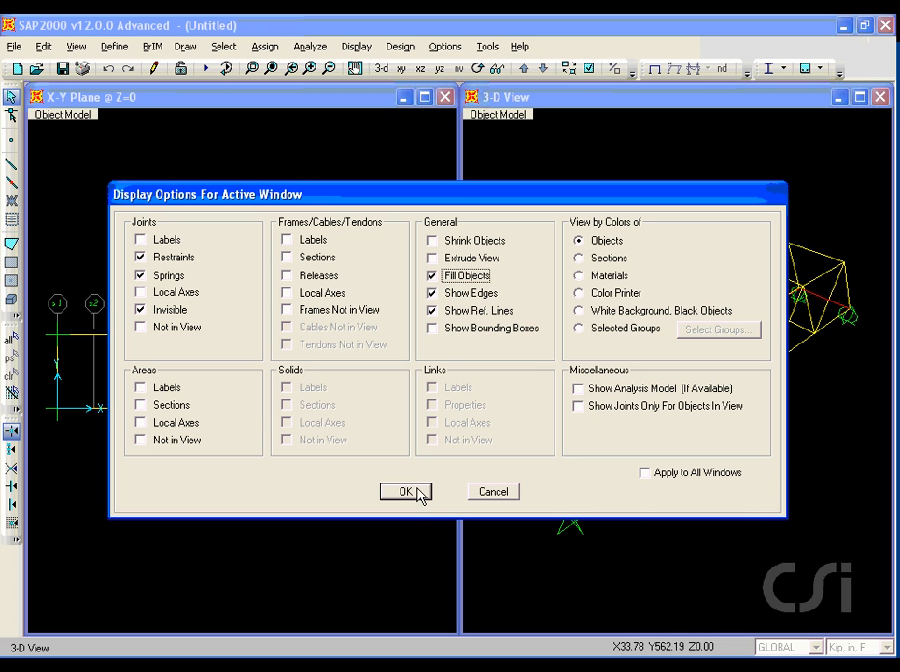
{"action": "left_click", "coordinate": [405, 492]}
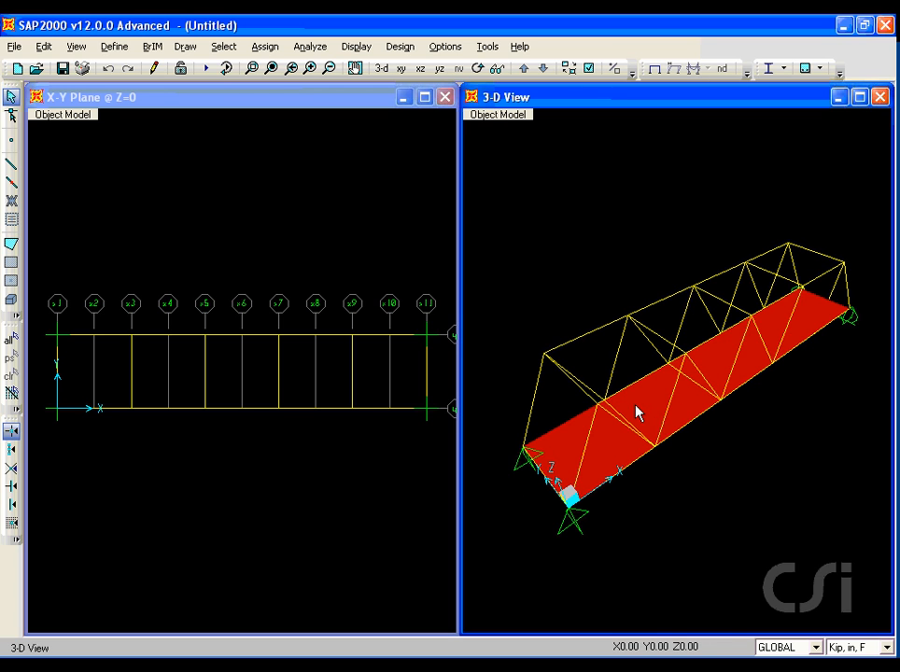
- Exclude the MODAL case from the run and run the analysis for the DEAD and LIVE load cases
{"action": "left_click", "coordinate": [324, 49]}
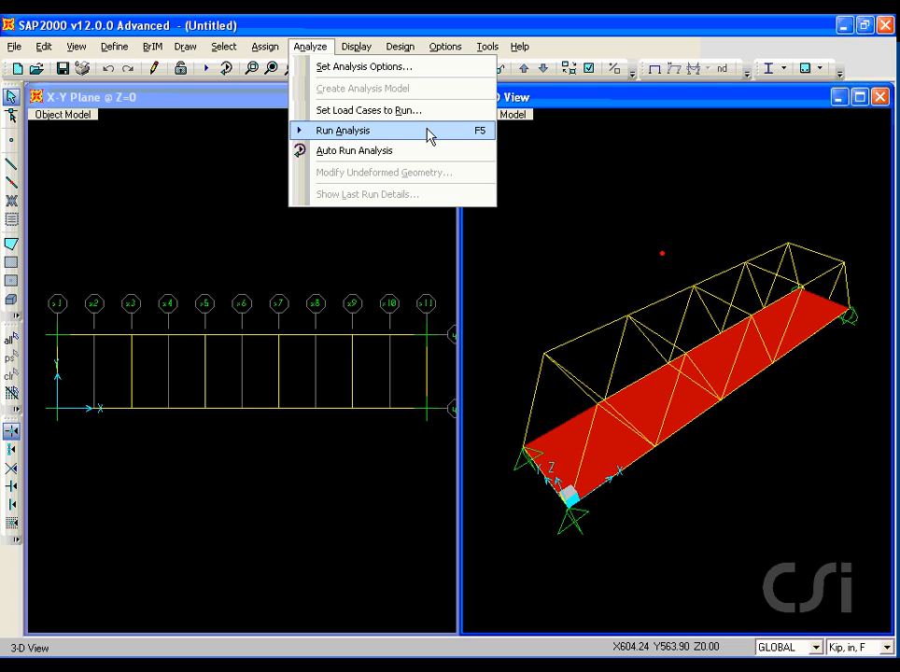
{"action": "left_click", "coordinate": [368, 130]}
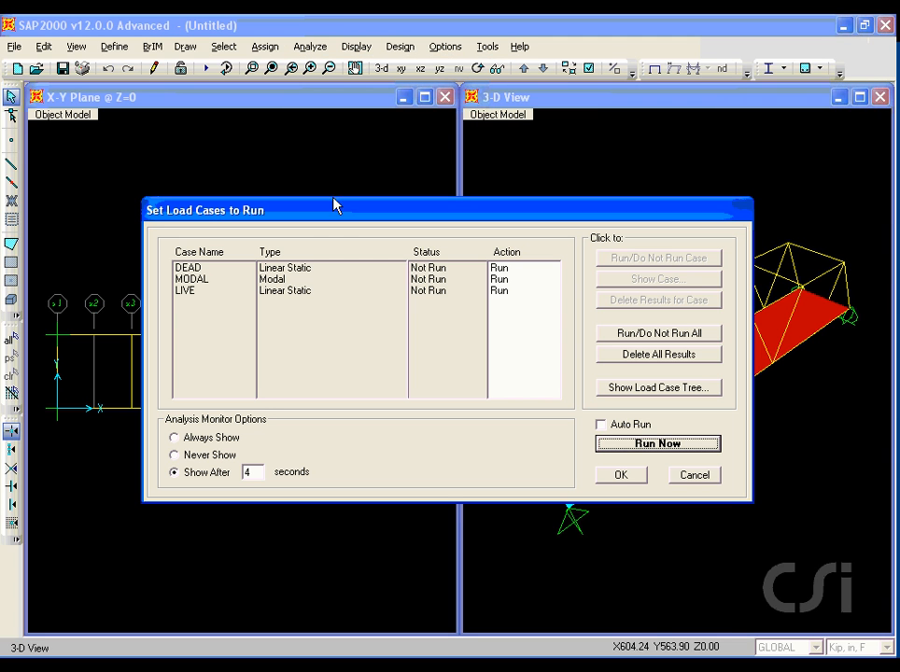
{"action": "left_click", "coordinate": [276, 280]}
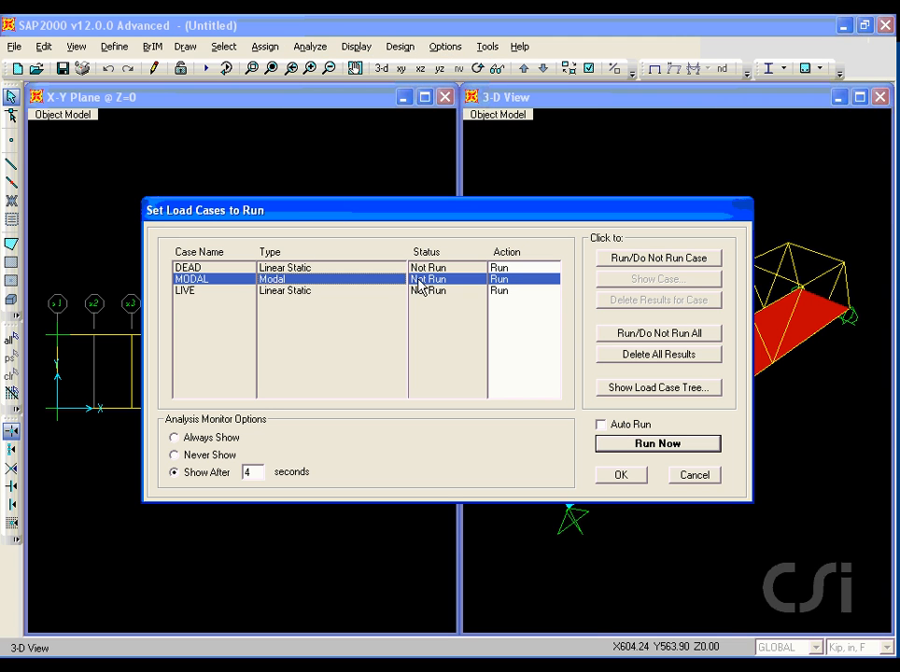
{"action": "left_click", "coordinate": [651, 261]}
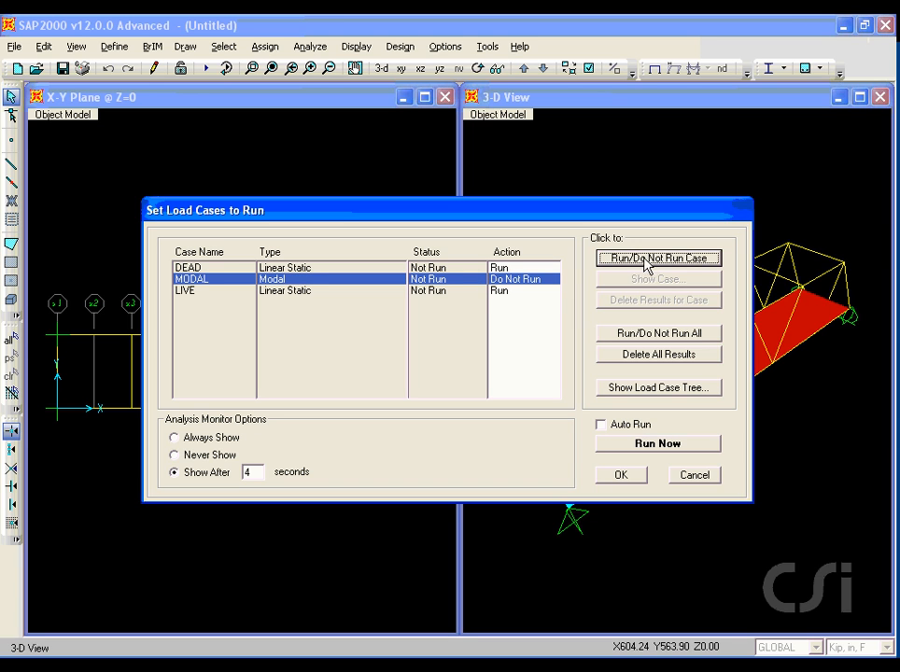
{"action": "left_click_drag", "start_coordinate": [488, 283], "coordinate": [541, 284]}
{"action": "left_click", "coordinate": [658, 444]}
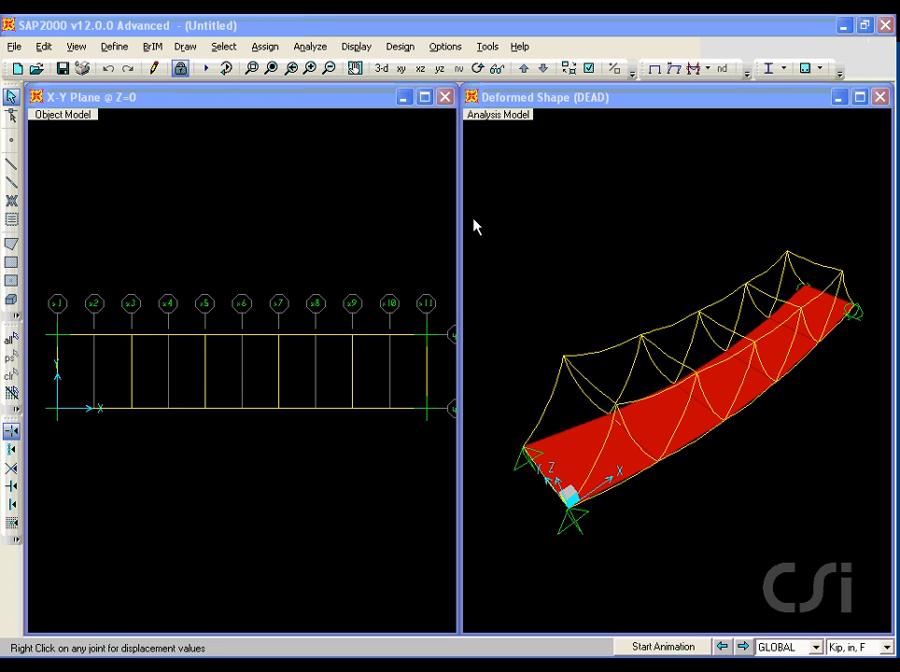
{"action": "key", "text": "ctrl+shift+d"}
{"action": "left_click_drag", "start_coordinate": [465, 128], "coordinate": [530, 128]}
{"action": "key", "text": "Escape"}
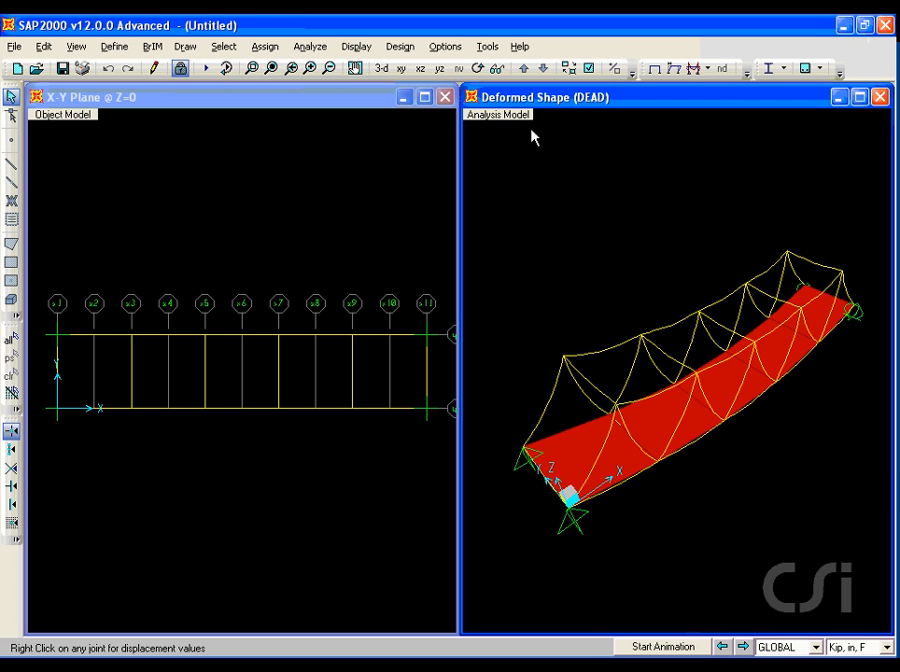
- Open the analysis output file (Untitled).LOG to review the run's log
{"action": "left_click", "coordinate": [15, 47]}
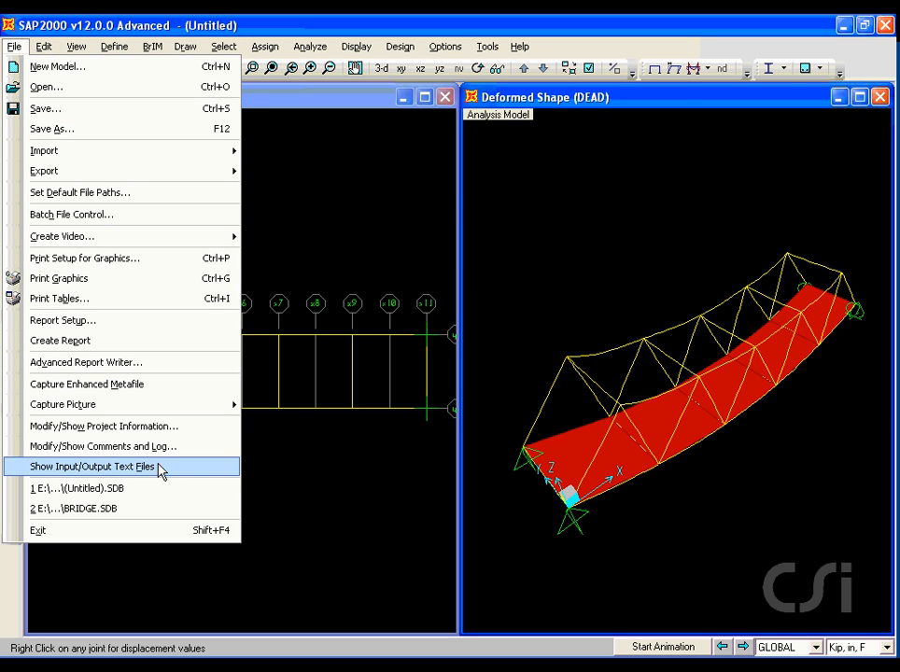
{"action": "left_click", "coordinate": [109, 467]}
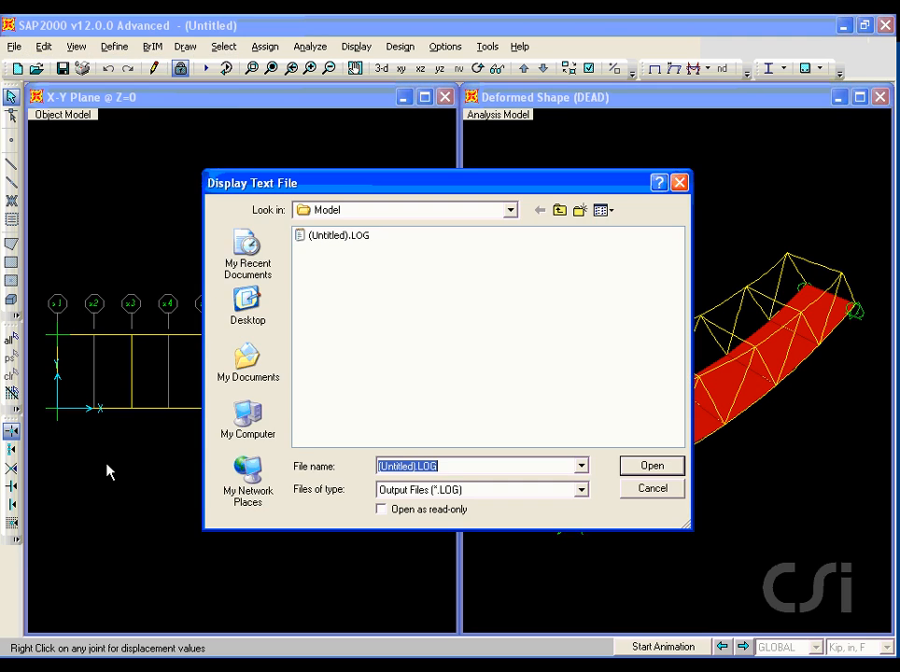
{"action": "left_click", "coordinate": [329, 240]}
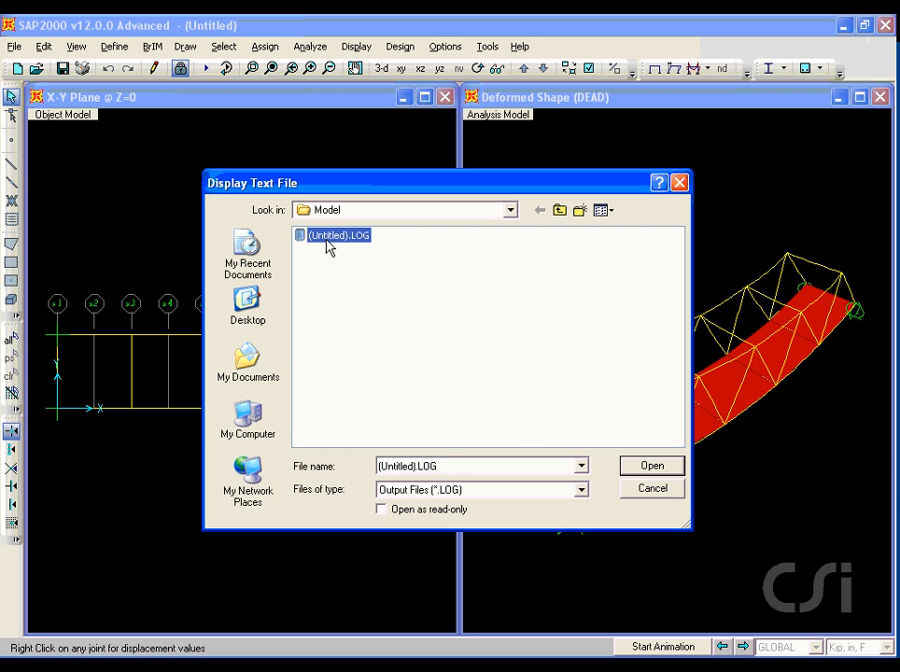
{"action": "left_click", "coordinate": [654, 470]}
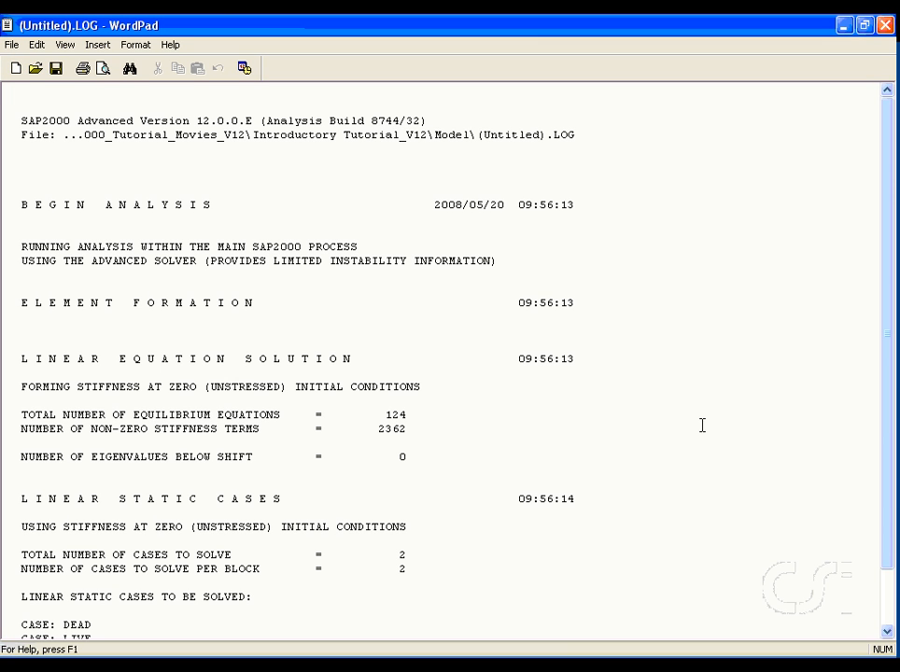
- Read the analysis log through to the analysis completion entry at its end and close the log file
{"action": "left_click_drag", "start_coordinate": [884, 325], "coordinate": [884, 429]}
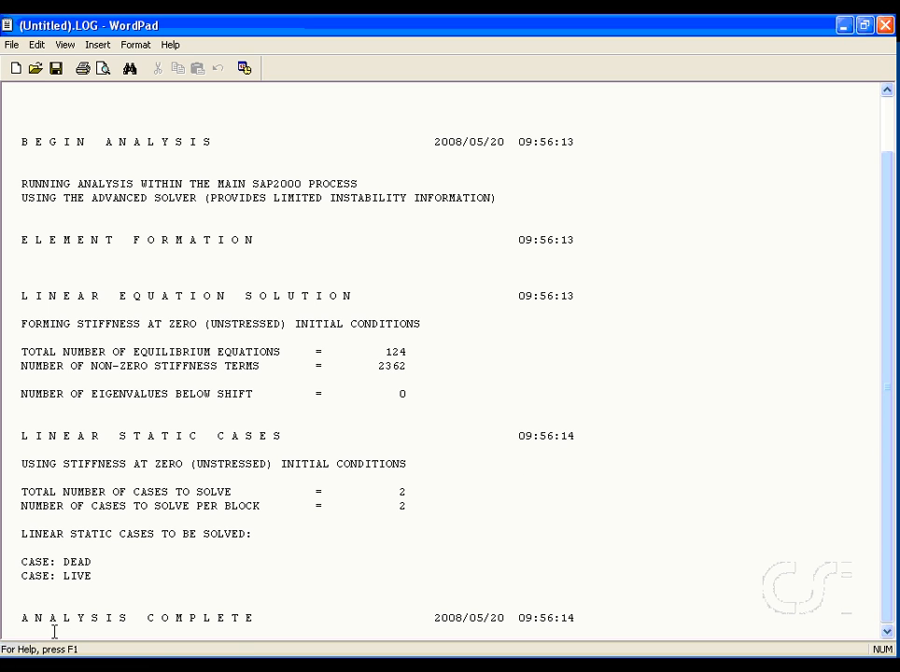
{"action": "left_click_drag", "start_coordinate": [28, 629], "coordinate": [241, 636]}
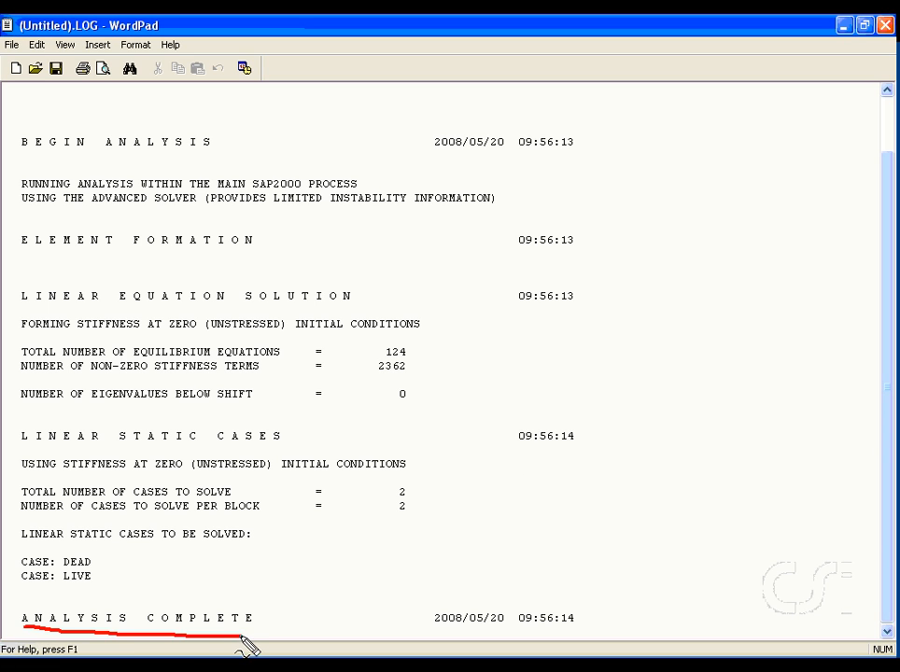
{"action": "key", "text": "Escape"}
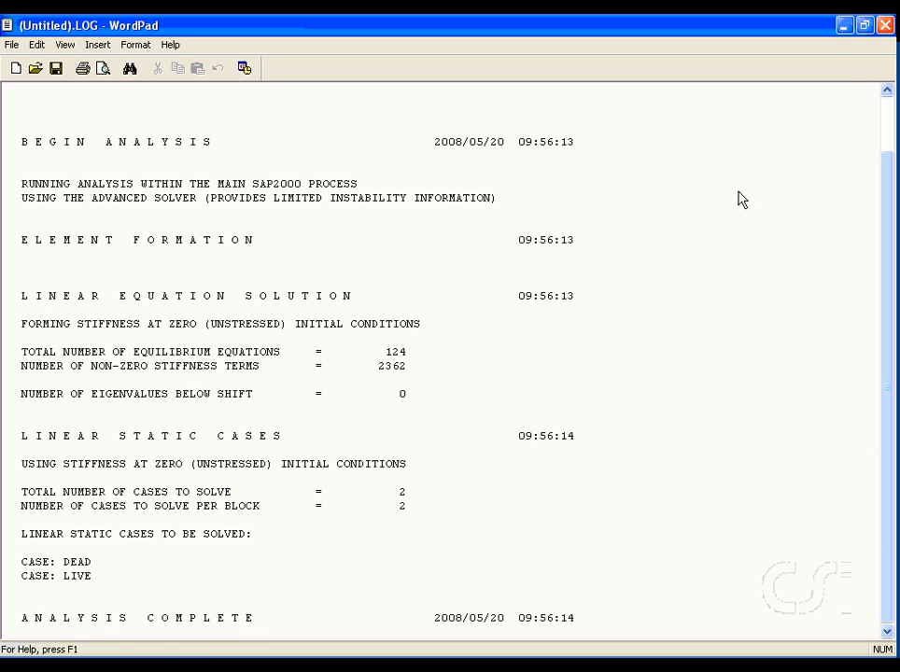
{"action": "left_click", "coordinate": [885, 25]}
- Switch the plan view to the X-Z plane and display the frame axial force diagram for the DEAD case, filled and auto-scaled
{"action": "left_click", "coordinate": [363, 104]}
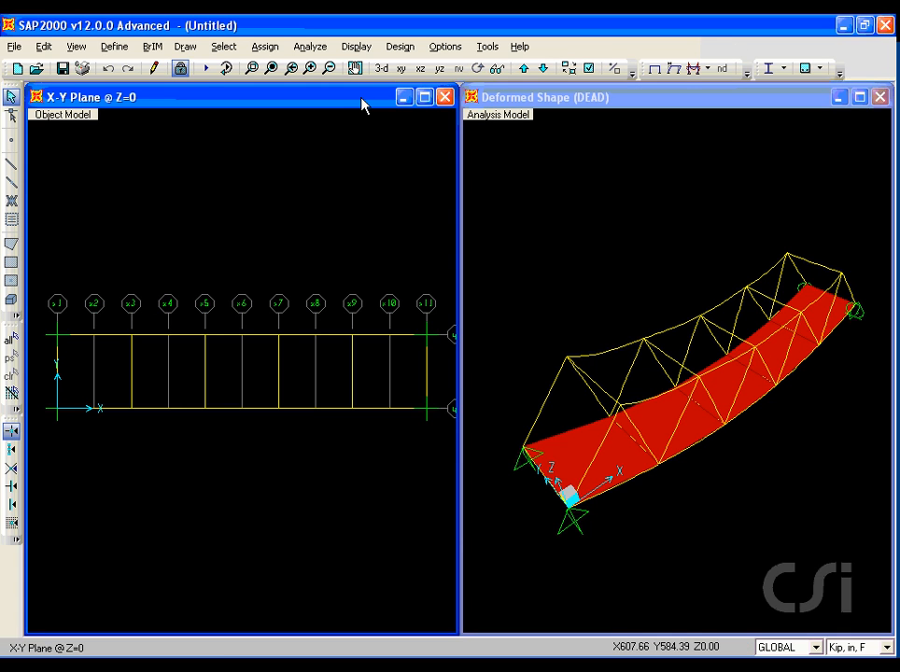
{"action": "left_click", "coordinate": [420, 69]}
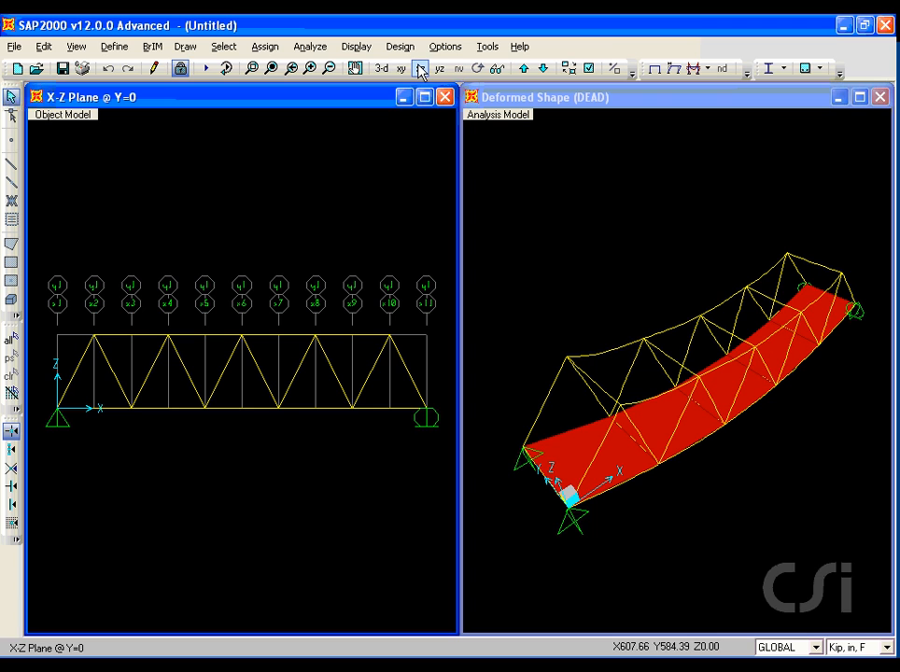
{"action": "left_click", "coordinate": [357, 47]}
{"action": "mouse_move", "coordinate": [364, 169]}
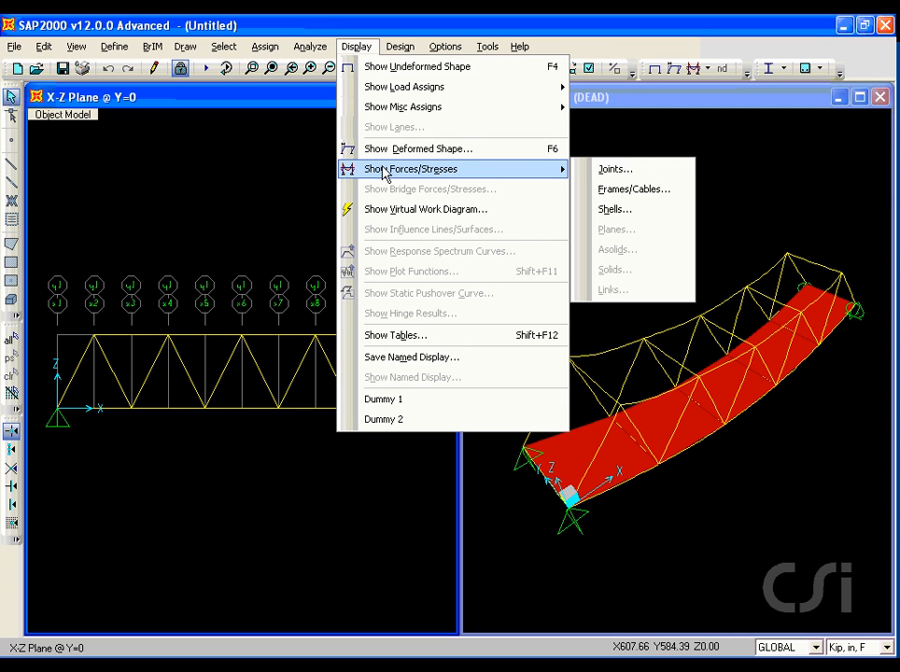
{"action": "left_click", "coordinate": [634, 190]}
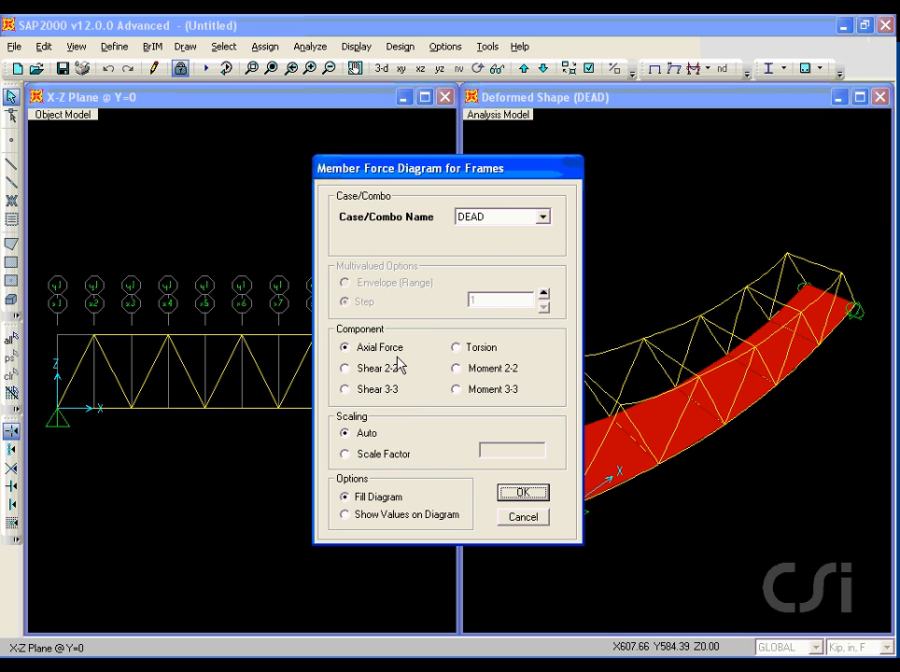
{"action": "left_click", "coordinate": [515, 494]}
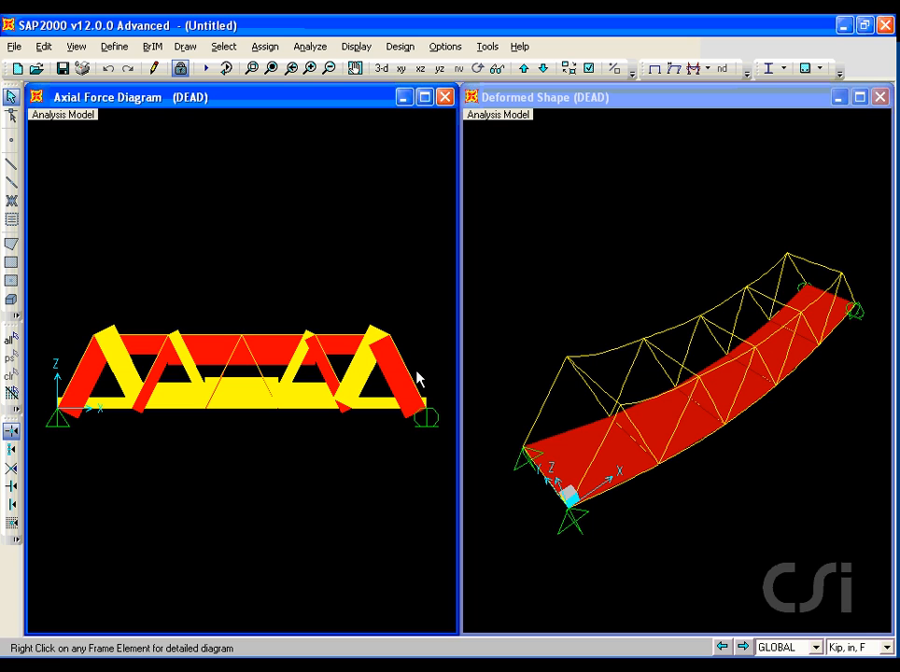
- Inspect the detailed axial force and torsion diagrams along the truss's top chord member for the DEAD case
{"action": "right_click", "coordinate": [264, 342]}
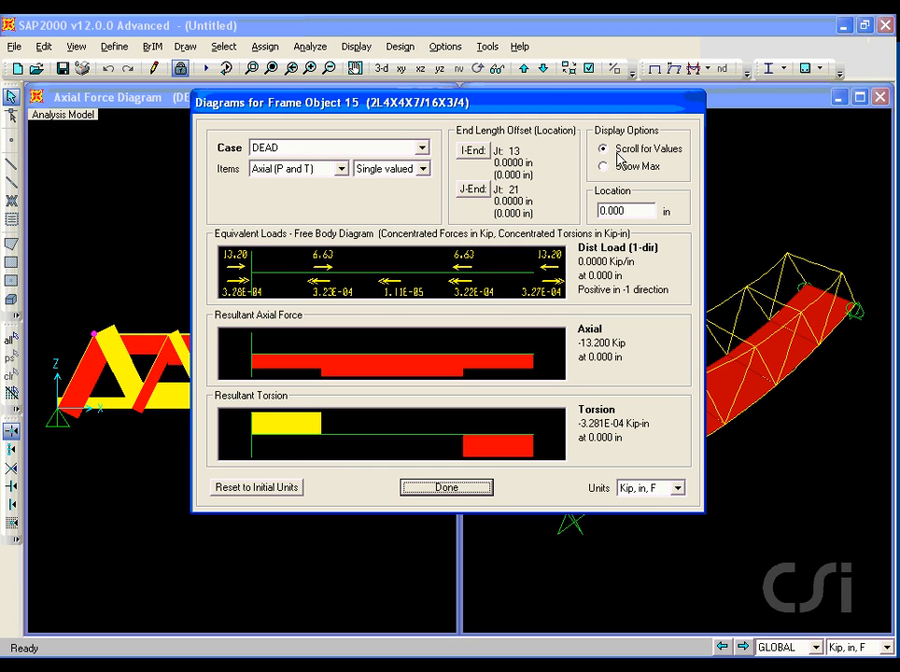
{"action": "left_click_drag", "start_coordinate": [604, 166], "coordinate": [688, 166]}
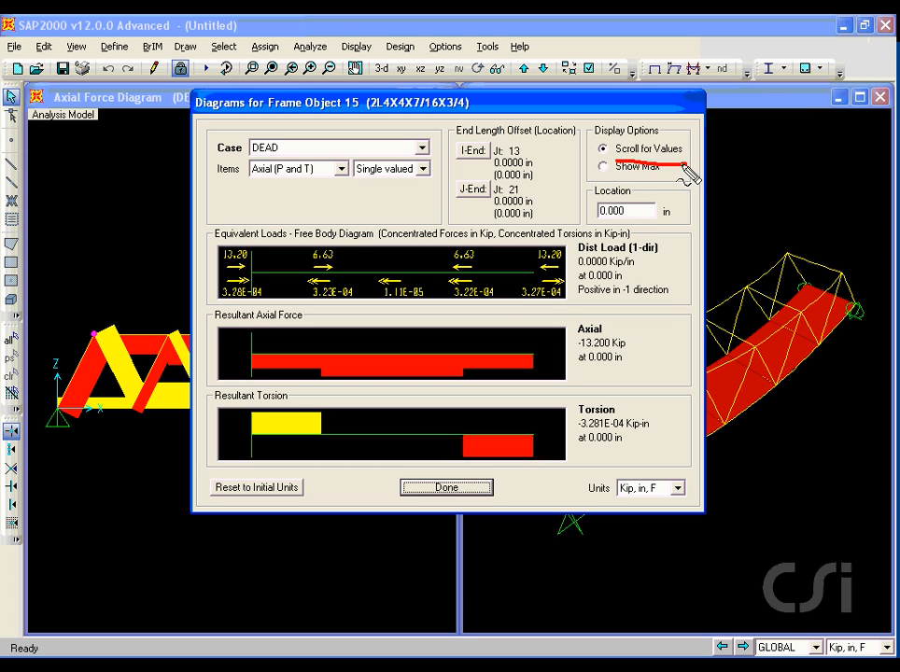
{"action": "key", "text": "Escape"}
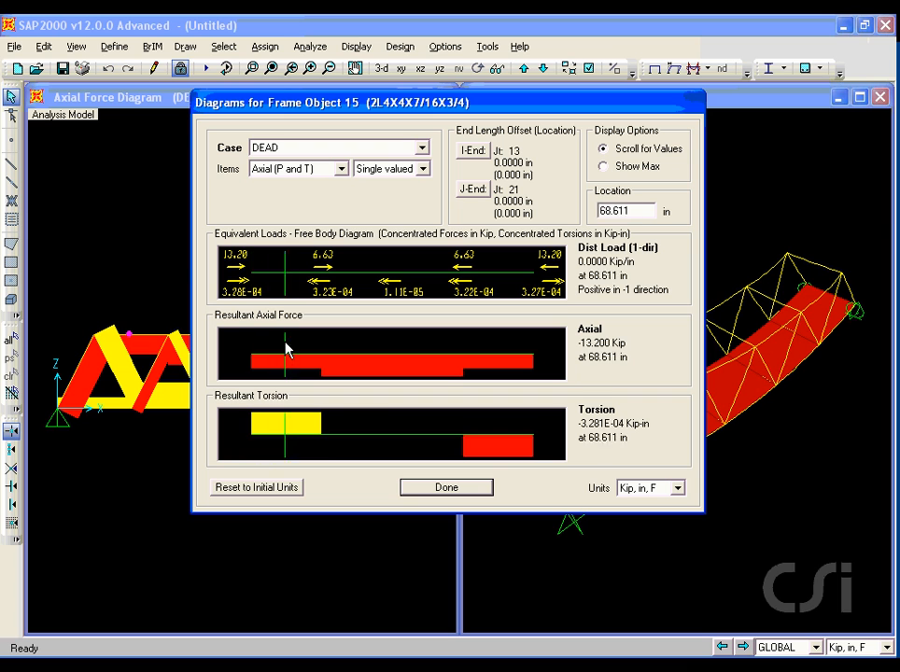
{"action": "left_click_drag", "start_coordinate": [378, 342], "coordinate": [487, 343]}
{"action": "left_click", "coordinate": [448, 489]}
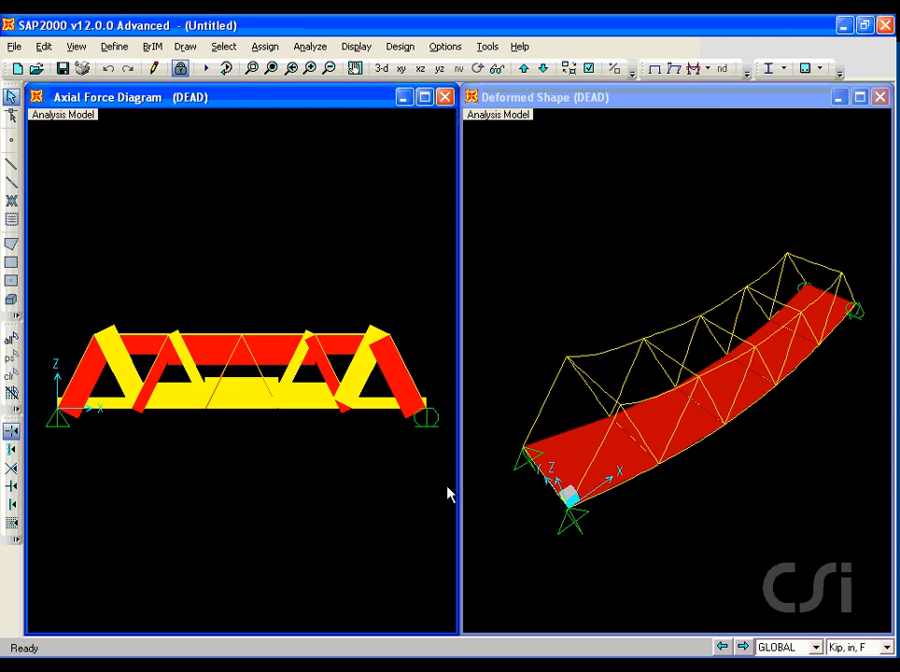
- Display the deformed shape for the LIVE case in the X-Z view with automatic scaling and cubic curve
{"action": "left_click", "coordinate": [356, 48]}
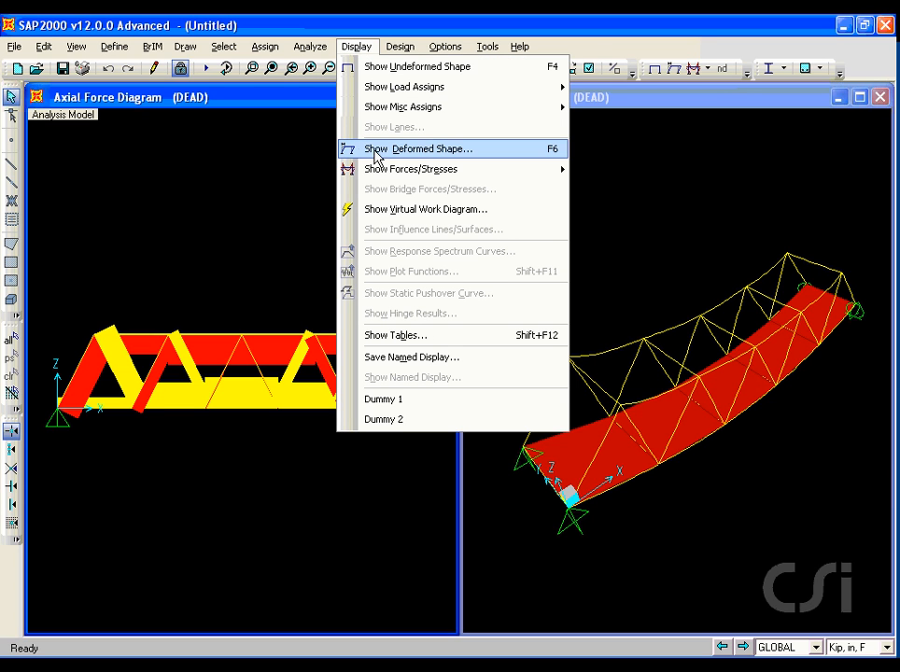
{"action": "left_click", "coordinate": [438, 152]}
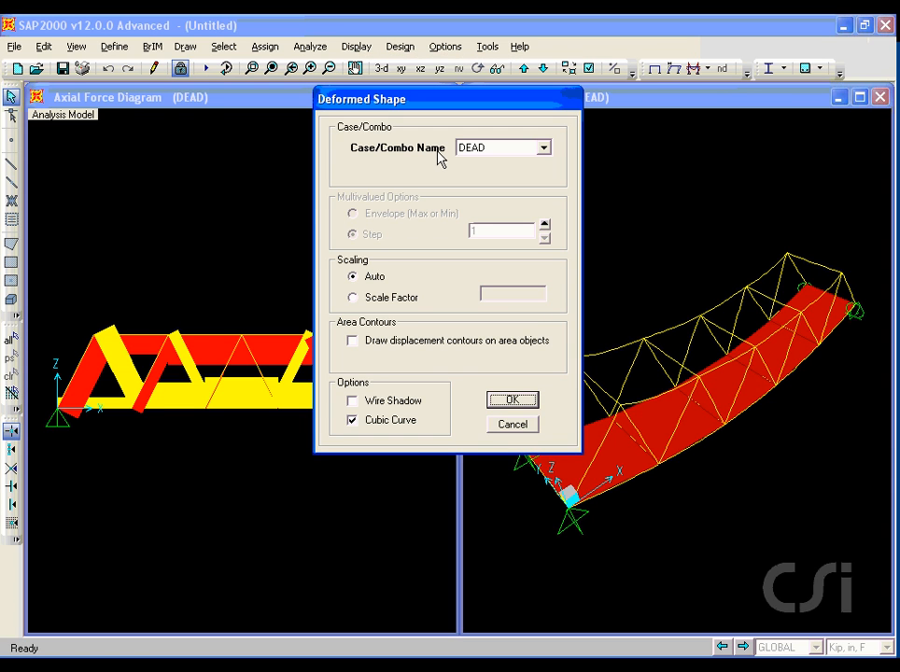
{"action": "left_click", "coordinate": [515, 148]}
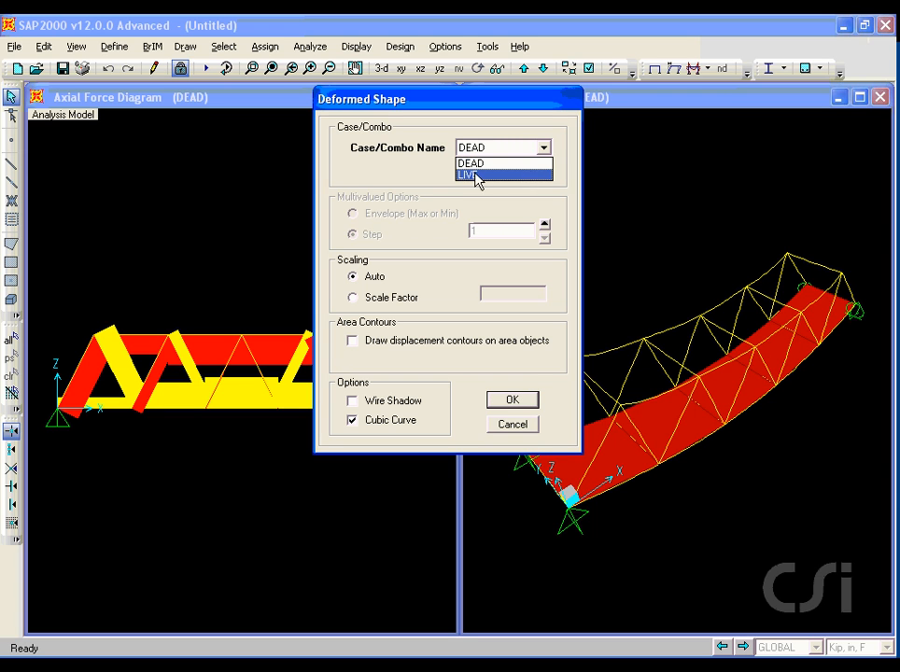
{"action": "left_click", "coordinate": [478, 176]}
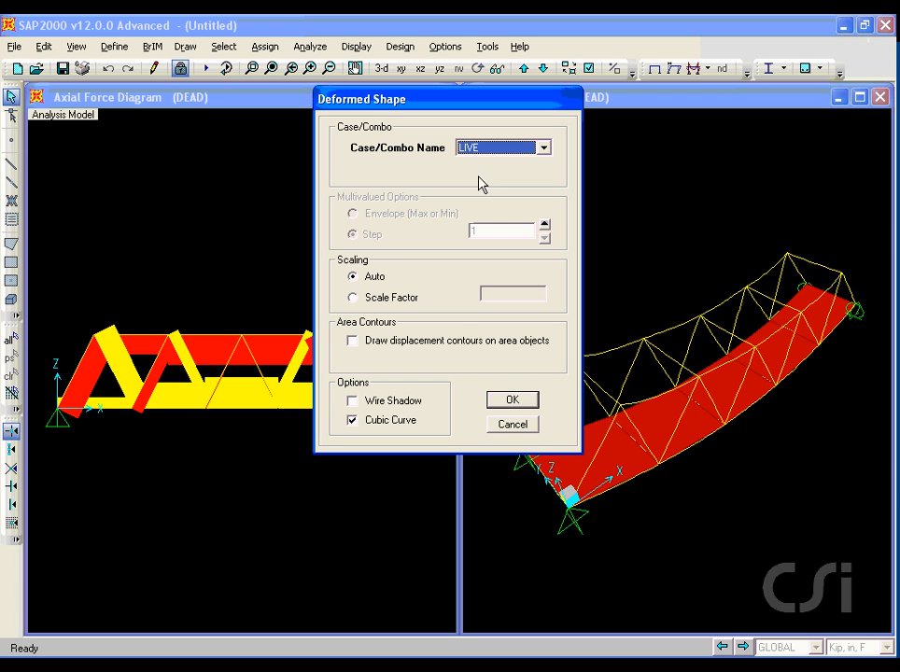
{"action": "left_click", "coordinate": [510, 400]}
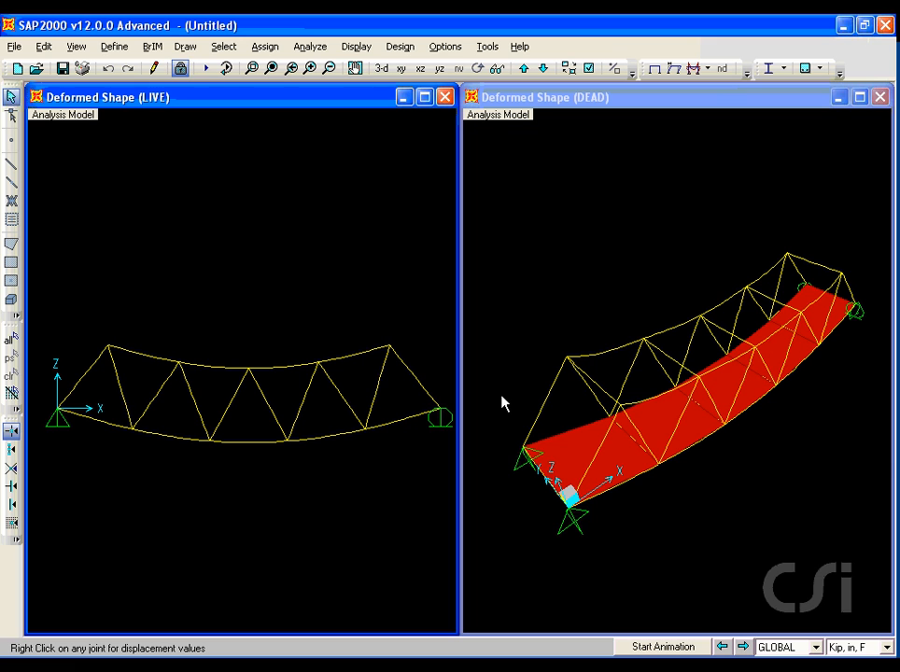
- Check the LIVE case displacements of the top chord's midspan joint, especially the translation in direction 3
{"action": "right_click", "coordinate": [250, 372]}
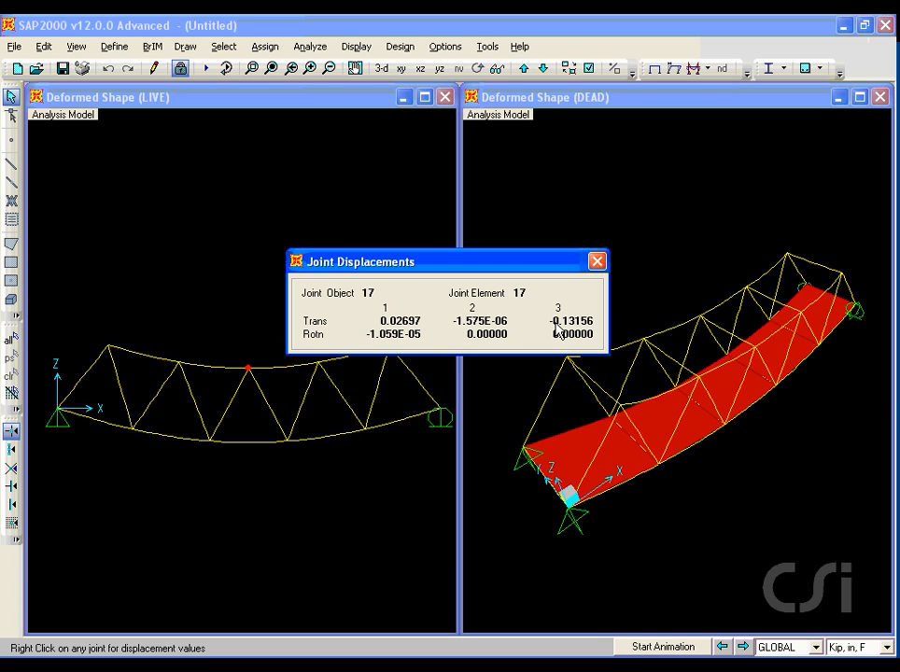
{"action": "left_click_drag", "start_coordinate": [551, 327], "coordinate": [597, 329]}
{"action": "key", "text": "Escape"}
{"action": "left_click", "coordinate": [601, 262]}
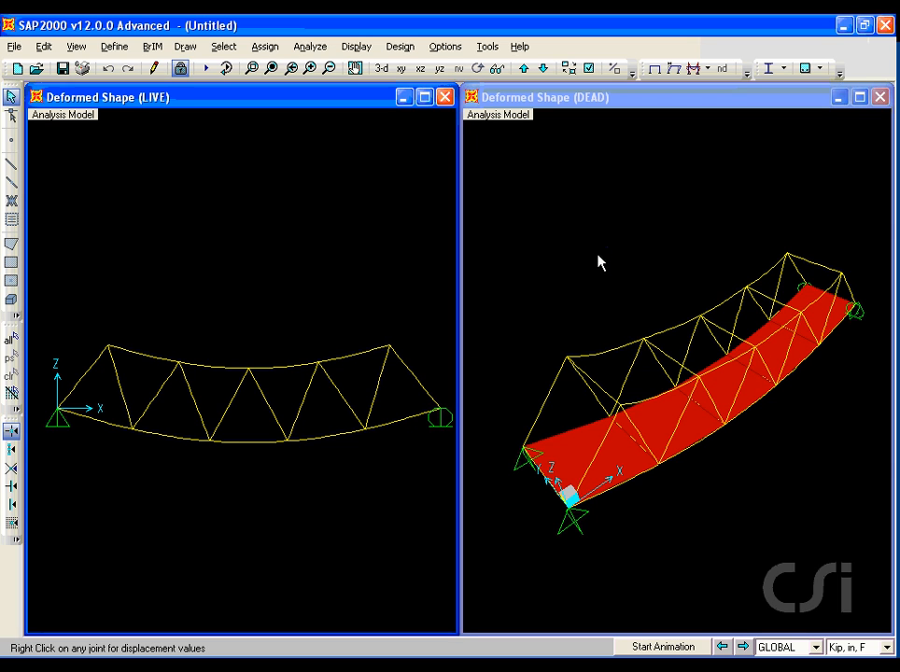
- Set the design code in the steel frame design preferences to AISC-LRFD99
{"action": "left_click", "coordinate": [400, 46]}
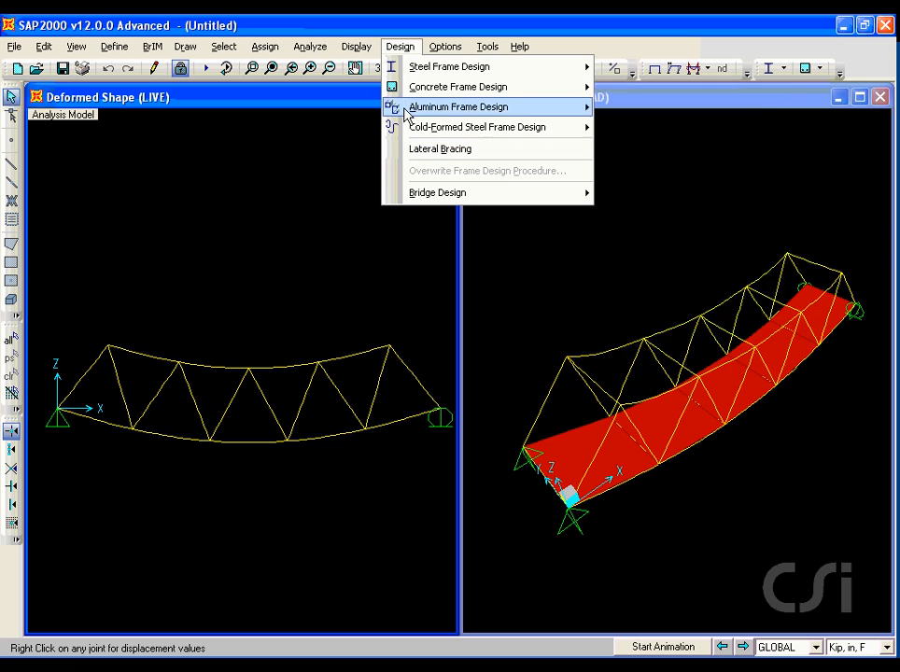
{"action": "mouse_move", "coordinate": [399, 73]}
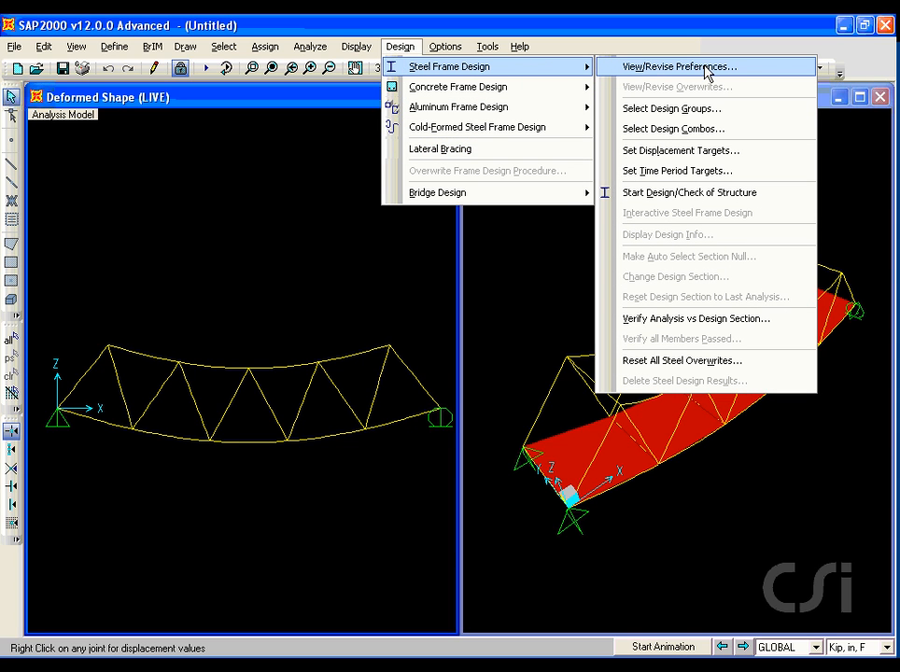
{"action": "left_click", "coordinate": [651, 69]}
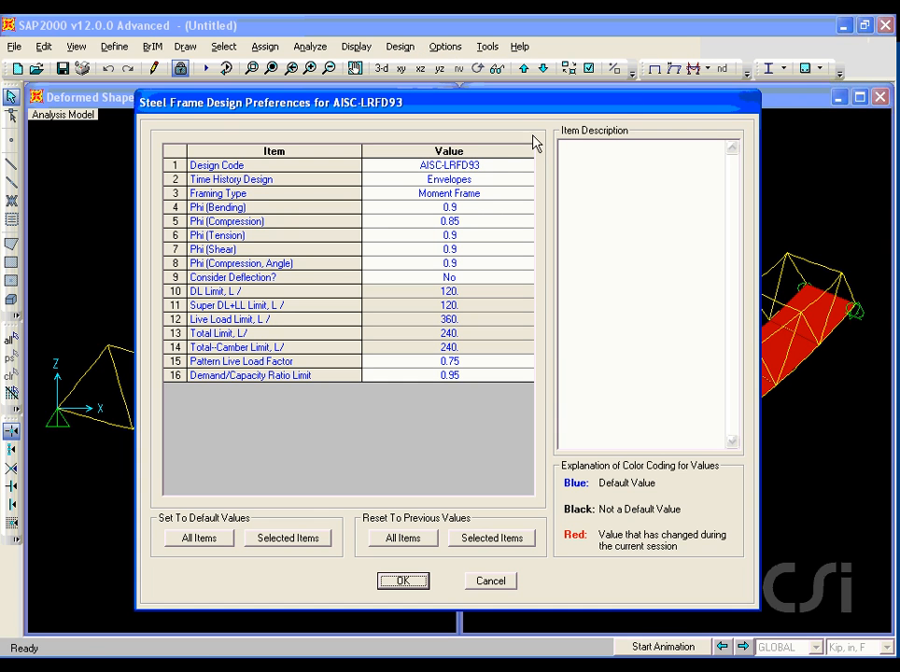
{"action": "left_click", "coordinate": [468, 170]}
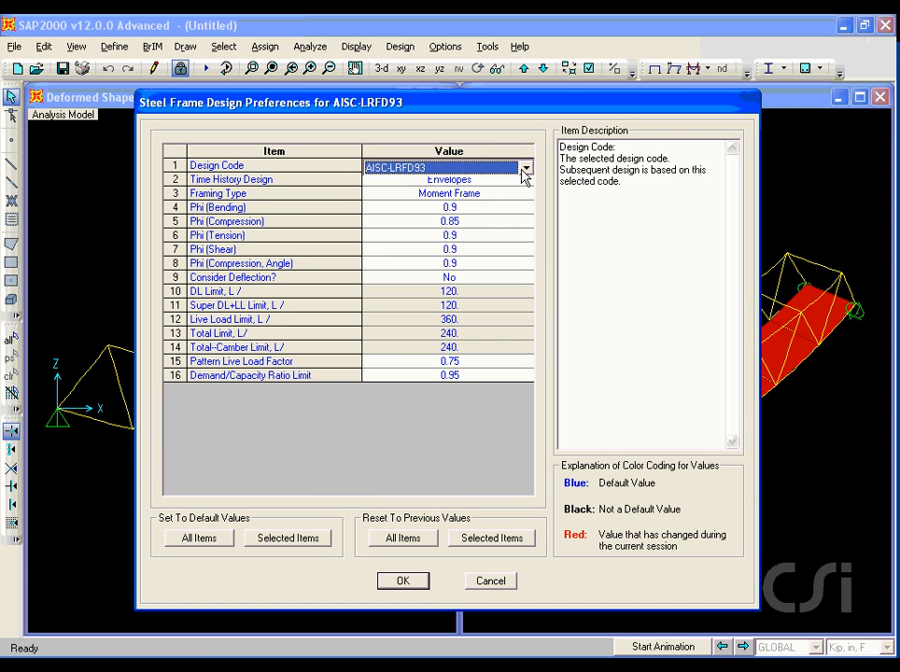
{"action": "left_click", "coordinate": [524, 169]}
{"action": "mouse_move", "coordinate": [529, 230]}
{"action": "left_mouse_down"}
{"action": "mouse_move", "coordinate": [529, 207]}
{"action": "mouse_move", "coordinate": [527, 225]}
{"action": "mouse_move", "coordinate": [525, 216]}
{"action": "left_mouse_up"}
{"action": "left_click", "coordinate": [417, 219]}
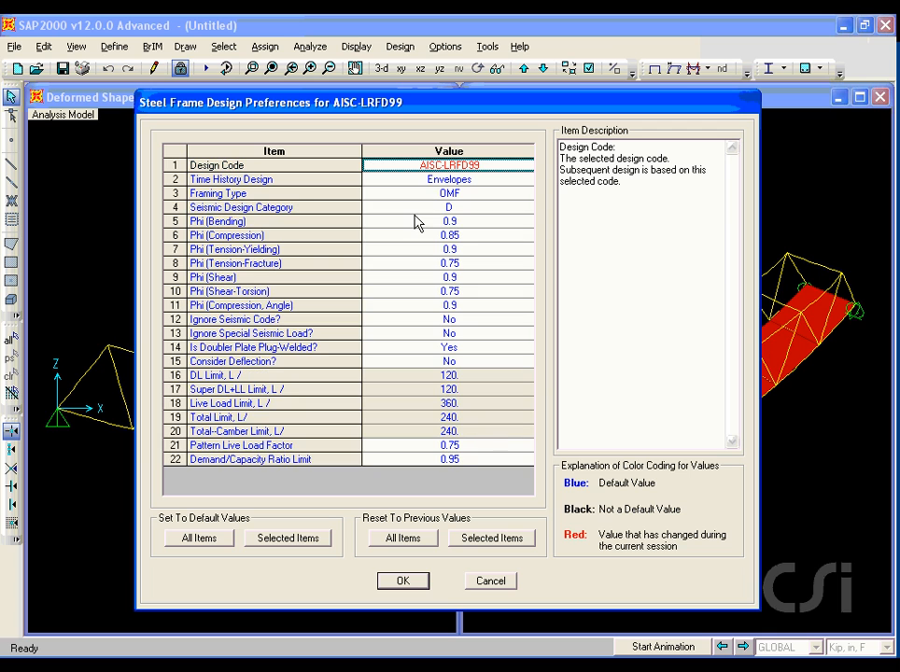
{"action": "left_click", "coordinate": [403, 581]}
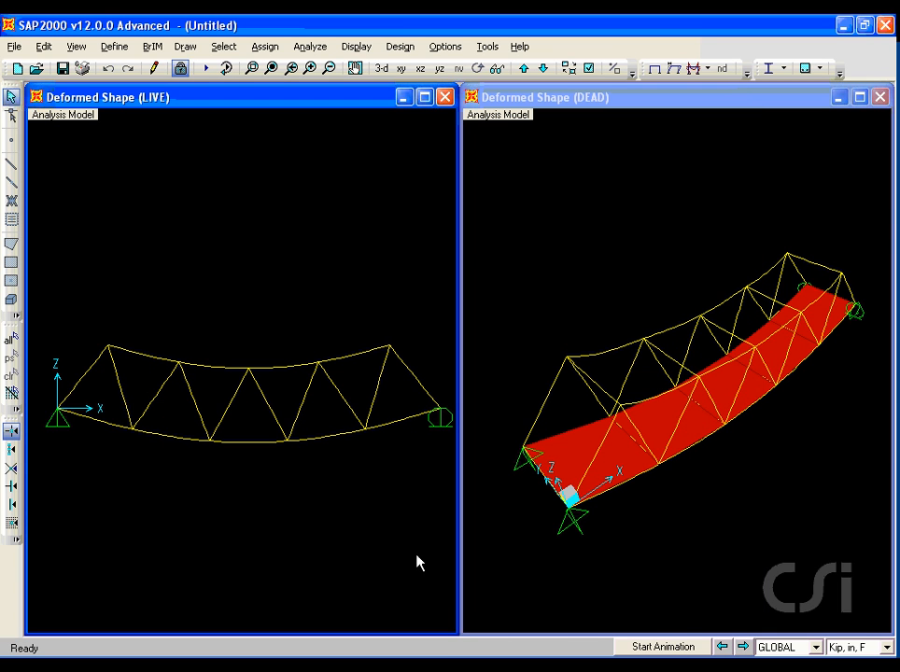
- Run the steel frame design and check of the structure
{"action": "left_click", "coordinate": [401, 47]}
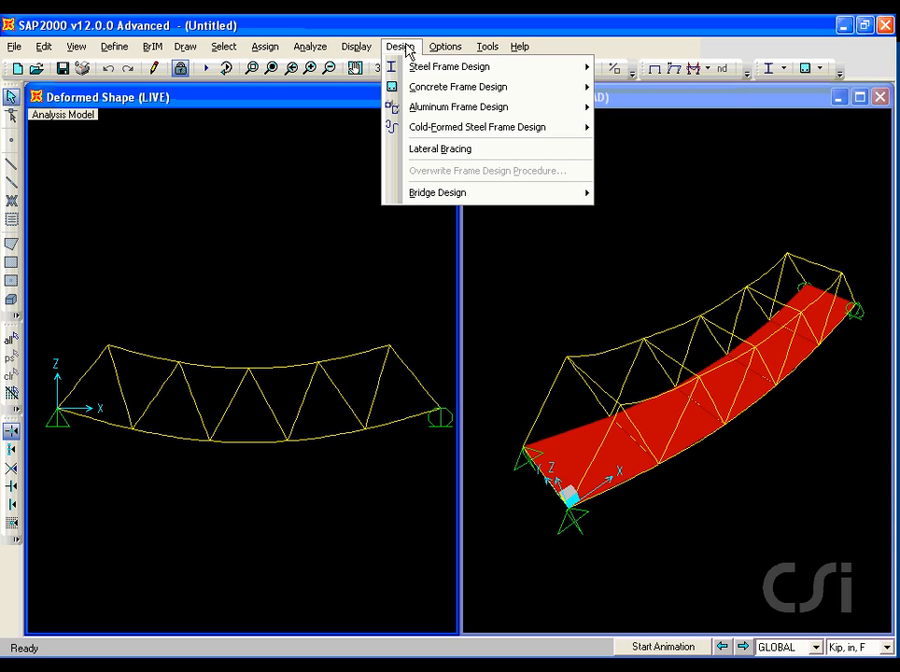
{"action": "mouse_move", "coordinate": [402, 66]}
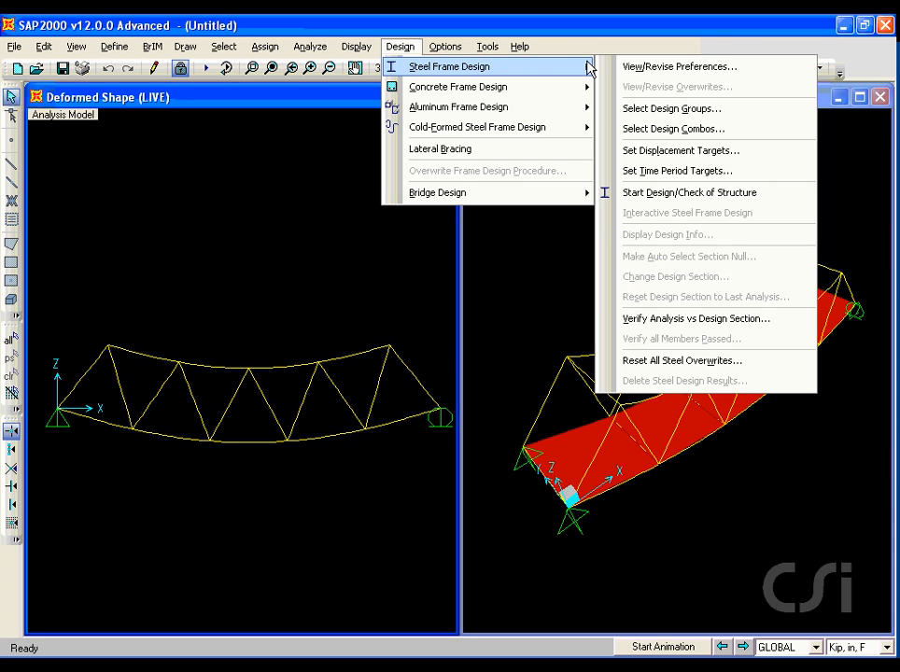
{"action": "left_click", "coordinate": [671, 197]}
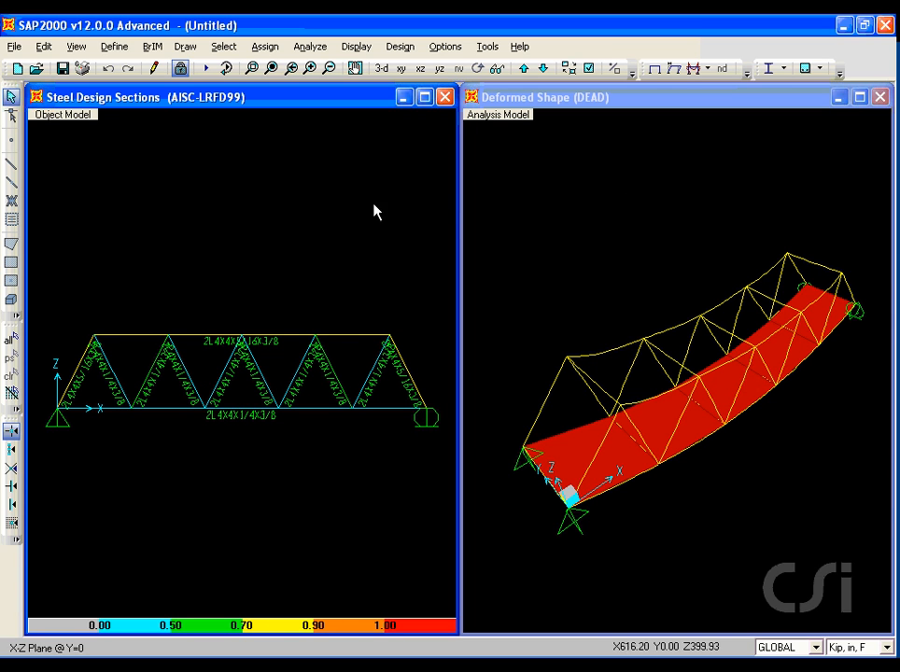
- Inspect the top chord member's steel stress check information, examining the governing combination and comparing its analysis section with its design section
{"action": "left_click", "coordinate": [252, 71]}
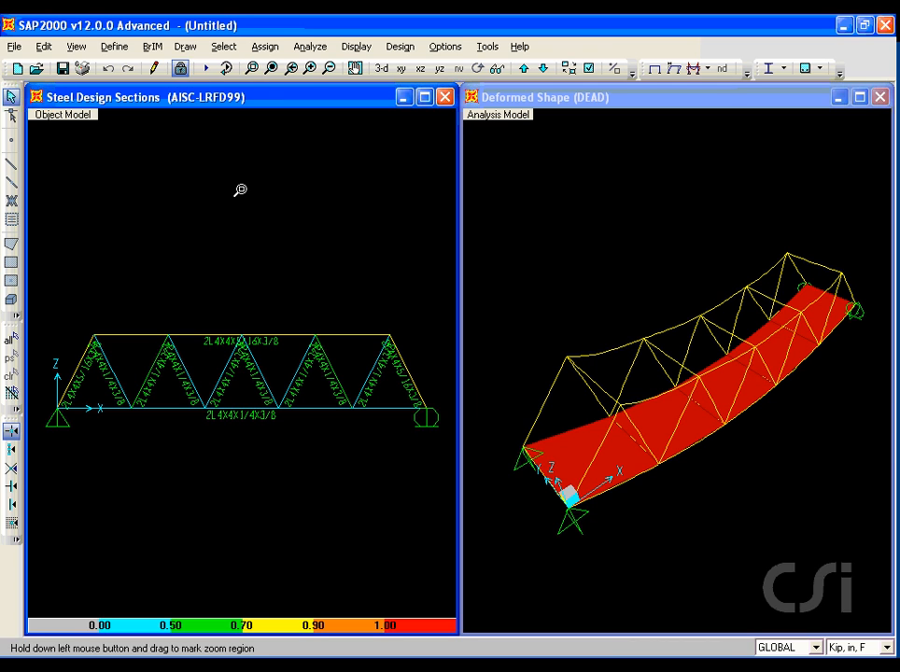
{"action": "left_click_drag", "start_coordinate": [169, 302], "coordinate": [317, 379]}
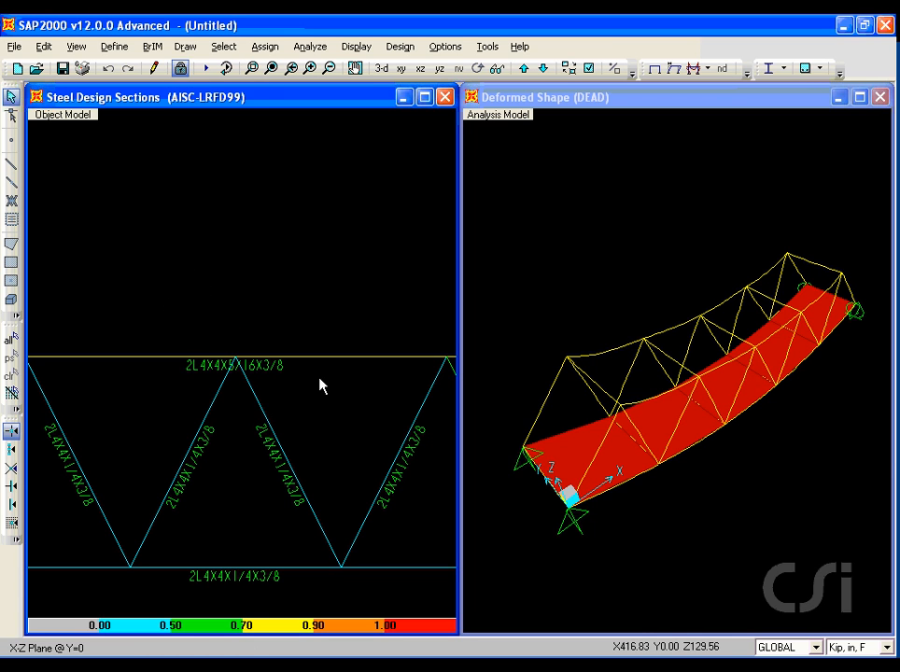
{"action": "right_click", "coordinate": [179, 356]}
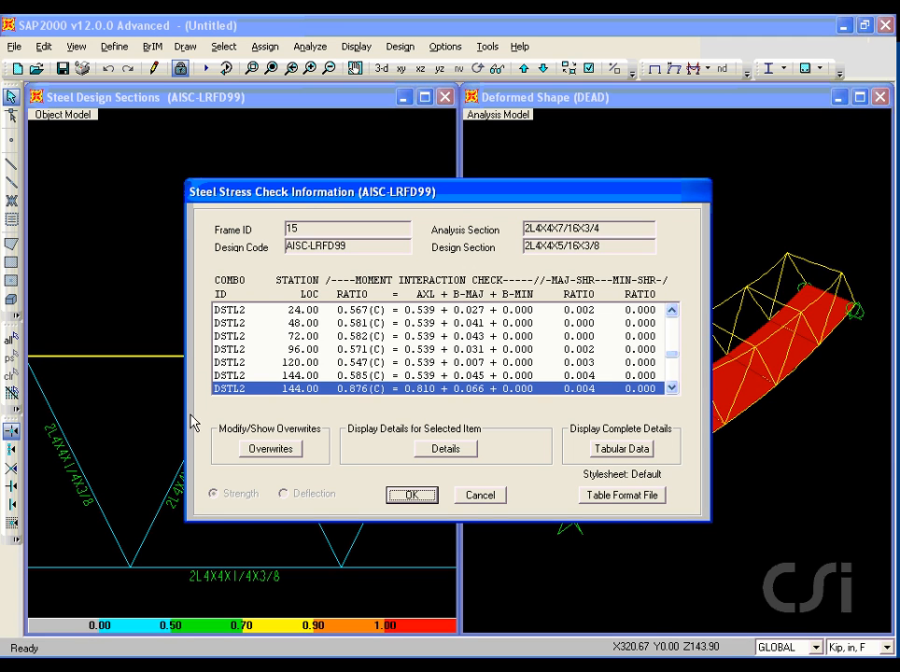
{"action": "left_click_drag", "start_coordinate": [212, 399], "coordinate": [251, 399]}
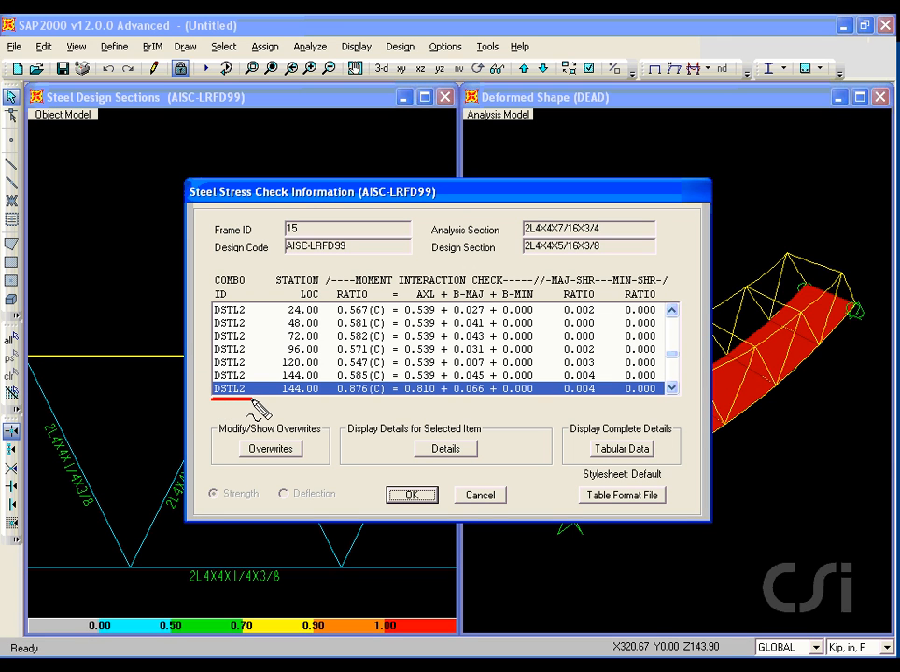
{"action": "key", "text": "Escape"}
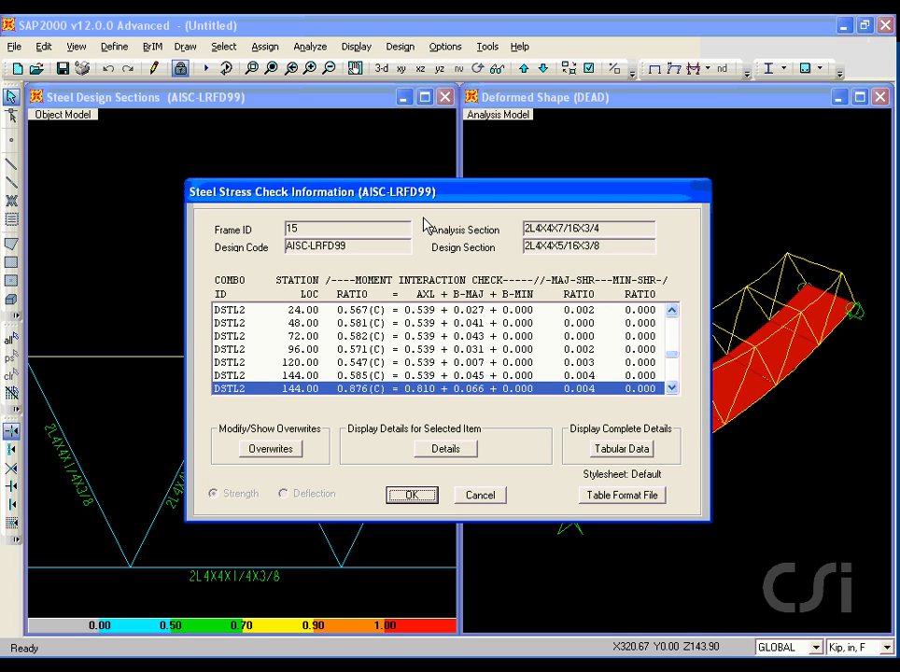
{"action": "mouse_move", "coordinate": [423, 219]}
{"action": "left_mouse_down"}
{"action": "mouse_move", "coordinate": [427, 250]}
{"action": "mouse_move", "coordinate": [458, 252]}
{"action": "mouse_move", "coordinate": [643, 253]}
{"action": "mouse_move", "coordinate": [659, 231]}
{"action": "mouse_move", "coordinate": [430, 216]}
{"action": "left_mouse_up"}
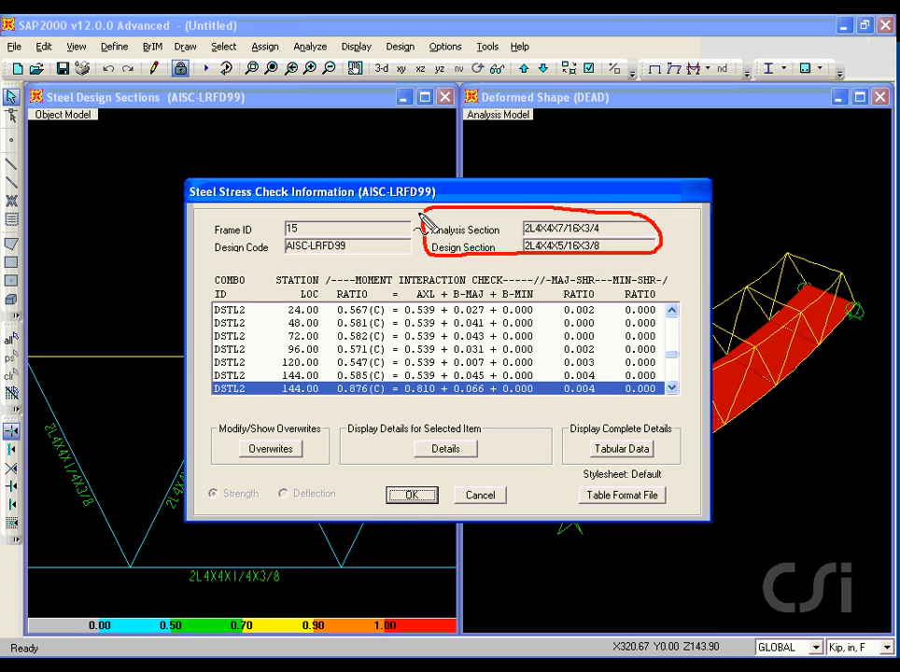
{"action": "key", "text": "Escape"}
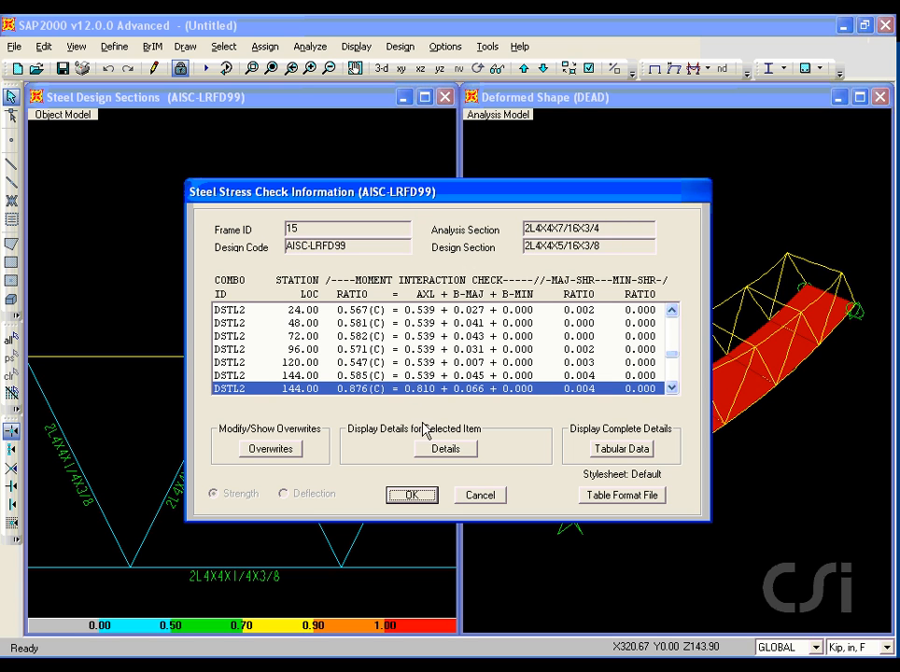
- Review the detailed steel stress check data for the top chord member's governing DSTL2 entry, then close the stress check information
{"action": "left_click", "coordinate": [452, 450]}
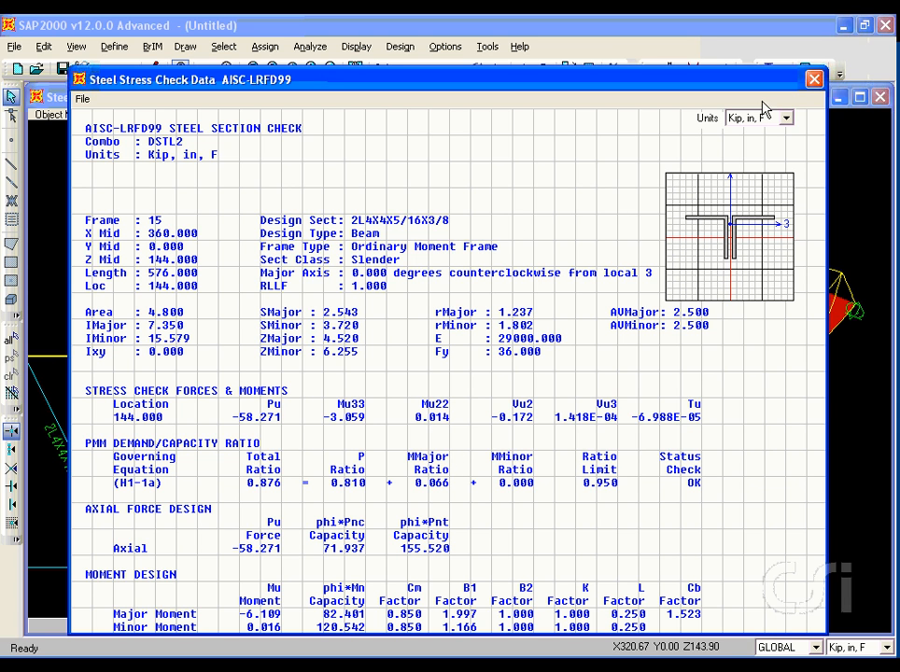
{"action": "left_click", "coordinate": [814, 80]}
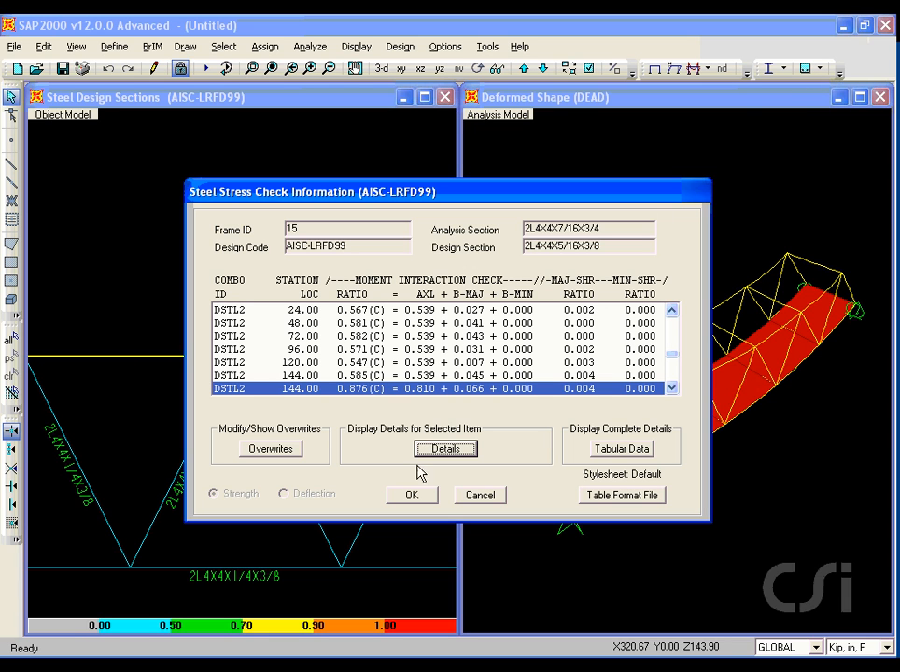
{"action": "left_click", "coordinate": [411, 496]}
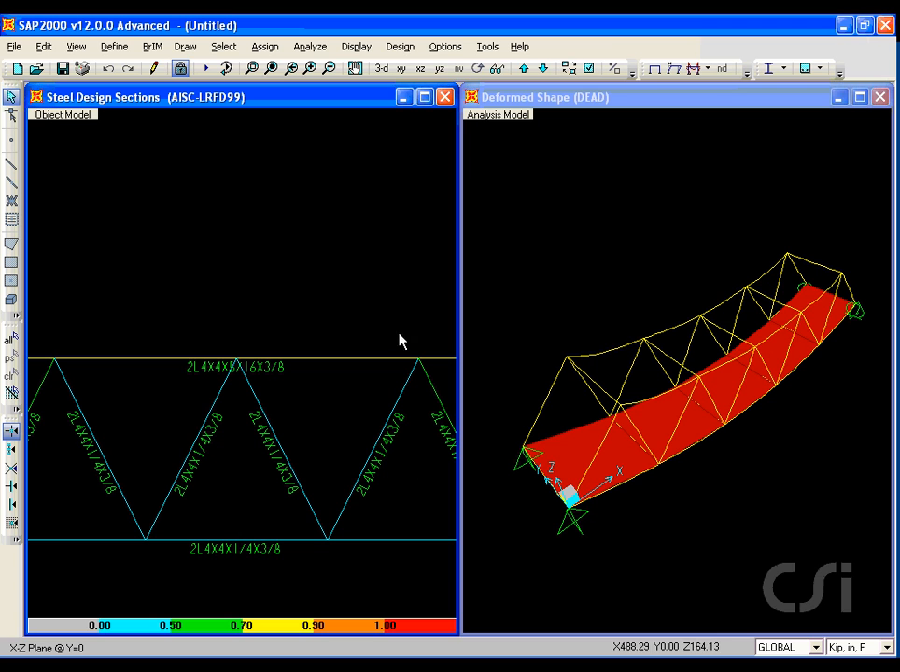
- Verify the analysis sections against the design sections of the steel frames, without selecting the differing members
{"action": "left_click", "coordinate": [400, 47]}
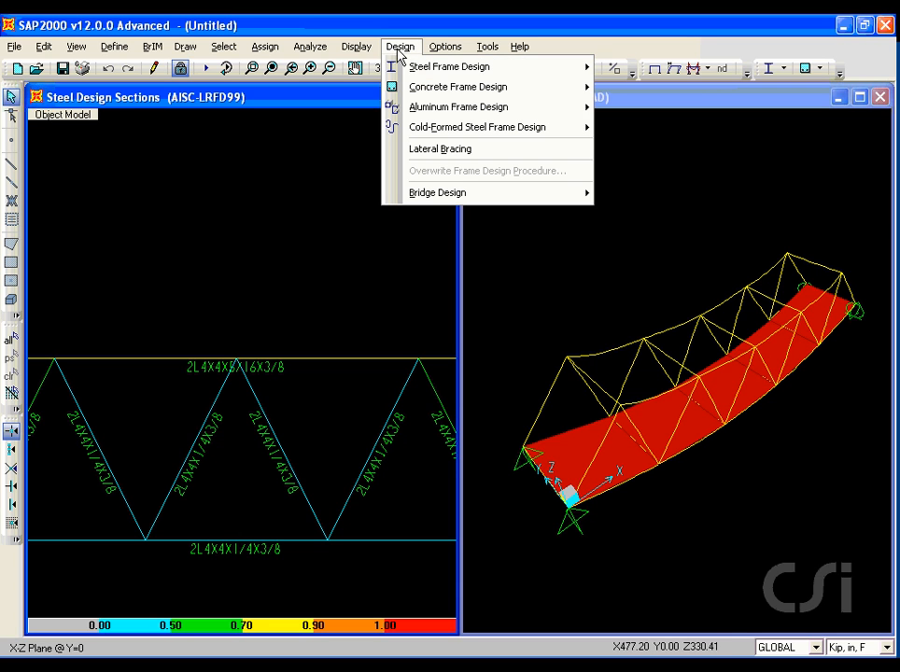
{"action": "mouse_move", "coordinate": [404, 67]}
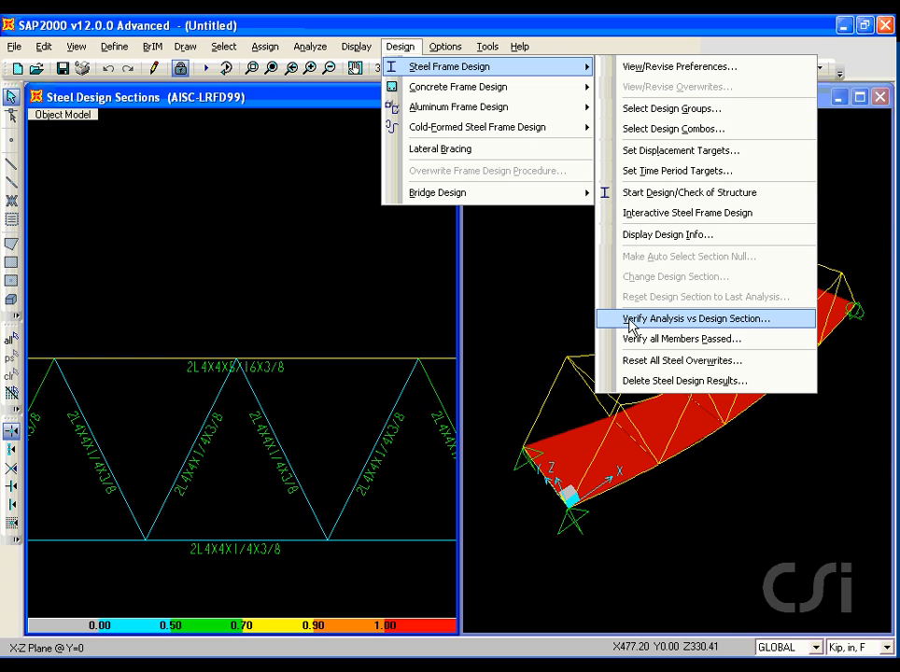
{"action": "left_click", "coordinate": [704, 322]}
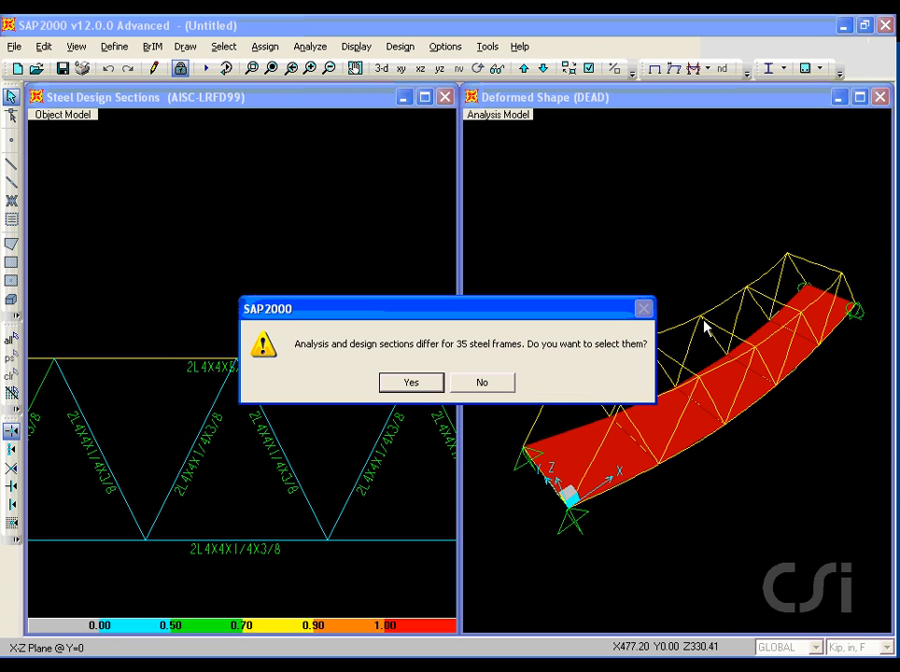
{"action": "left_click", "coordinate": [495, 384]}
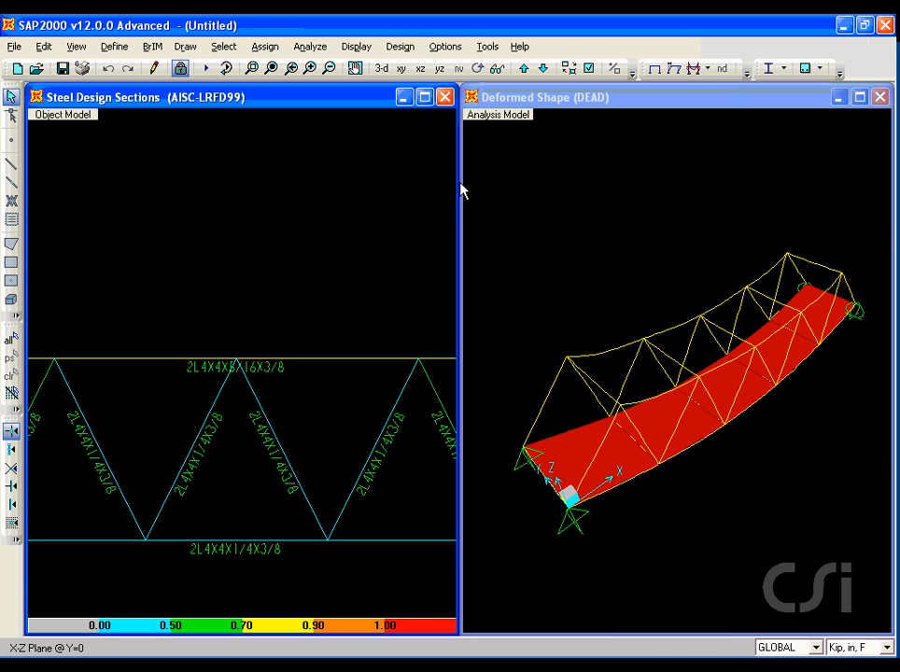
- Verify that all steel frame members passed the stress/capacity check and dismiss the result
{"action": "left_click", "coordinate": [399, 45]}
{"action": "mouse_move", "coordinate": [436, 73]}
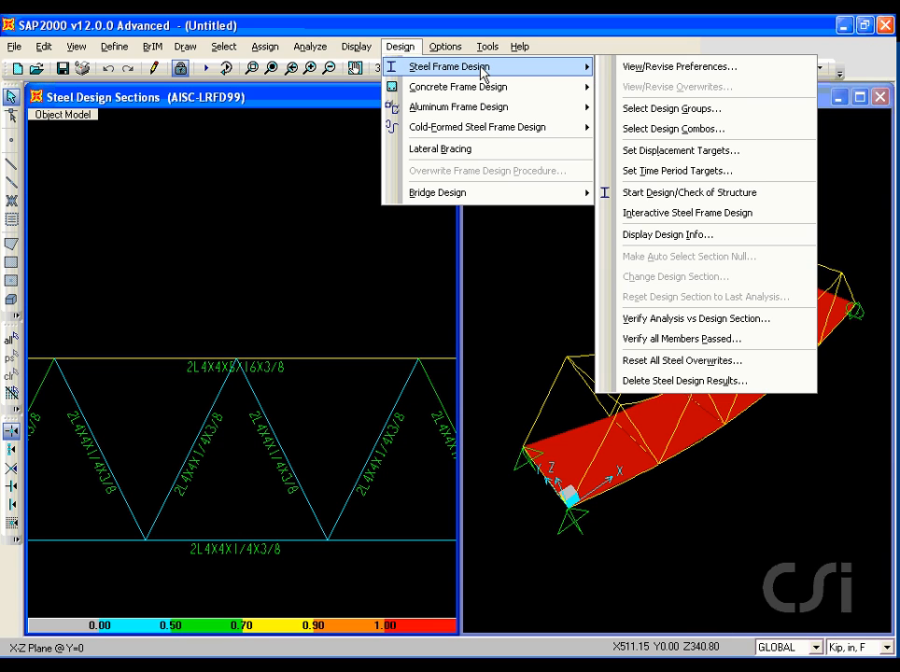
{"action": "left_click", "coordinate": [677, 347]}
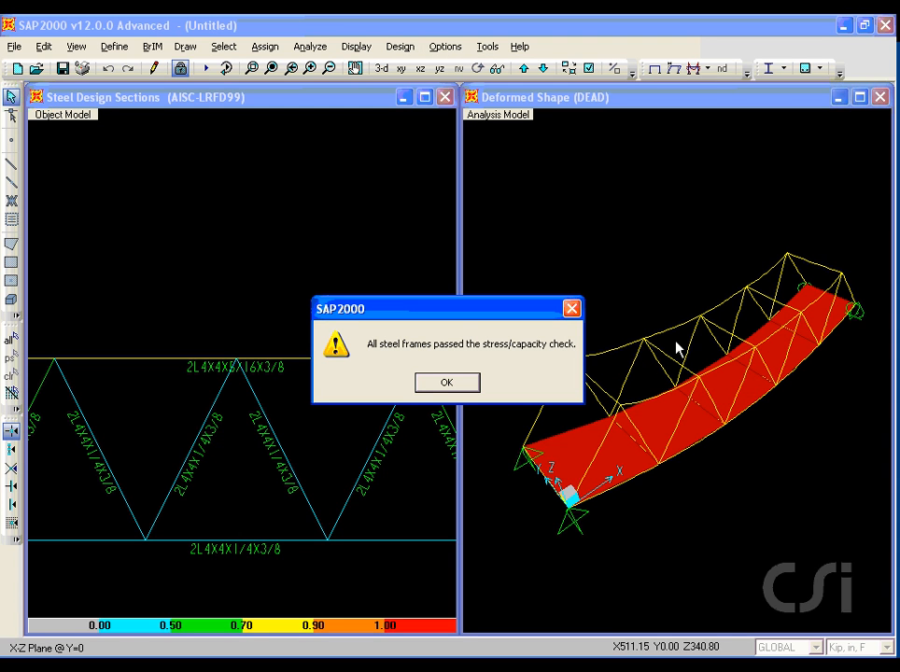
{"action": "left_click", "coordinate": [455, 384]}
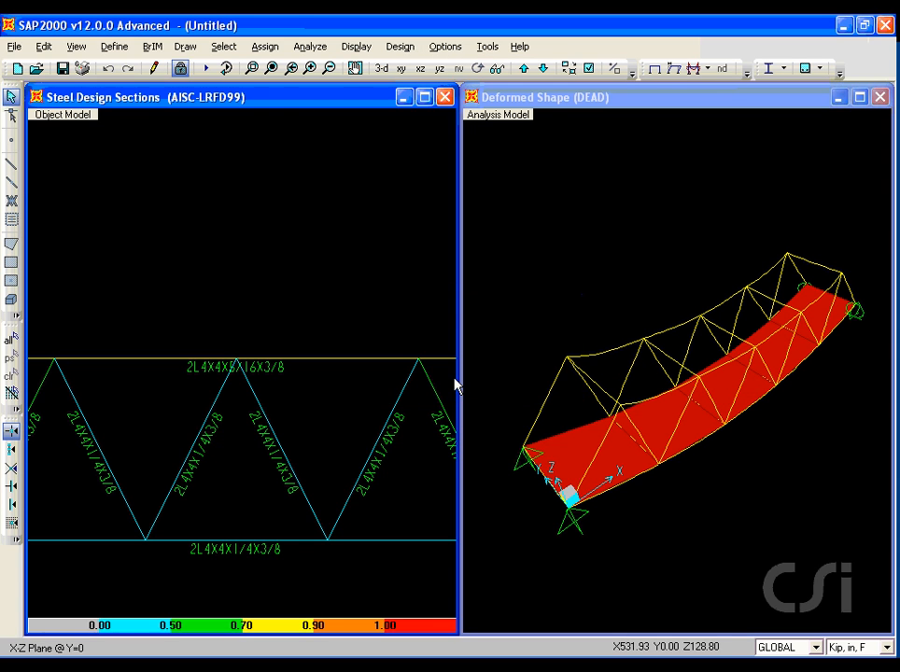